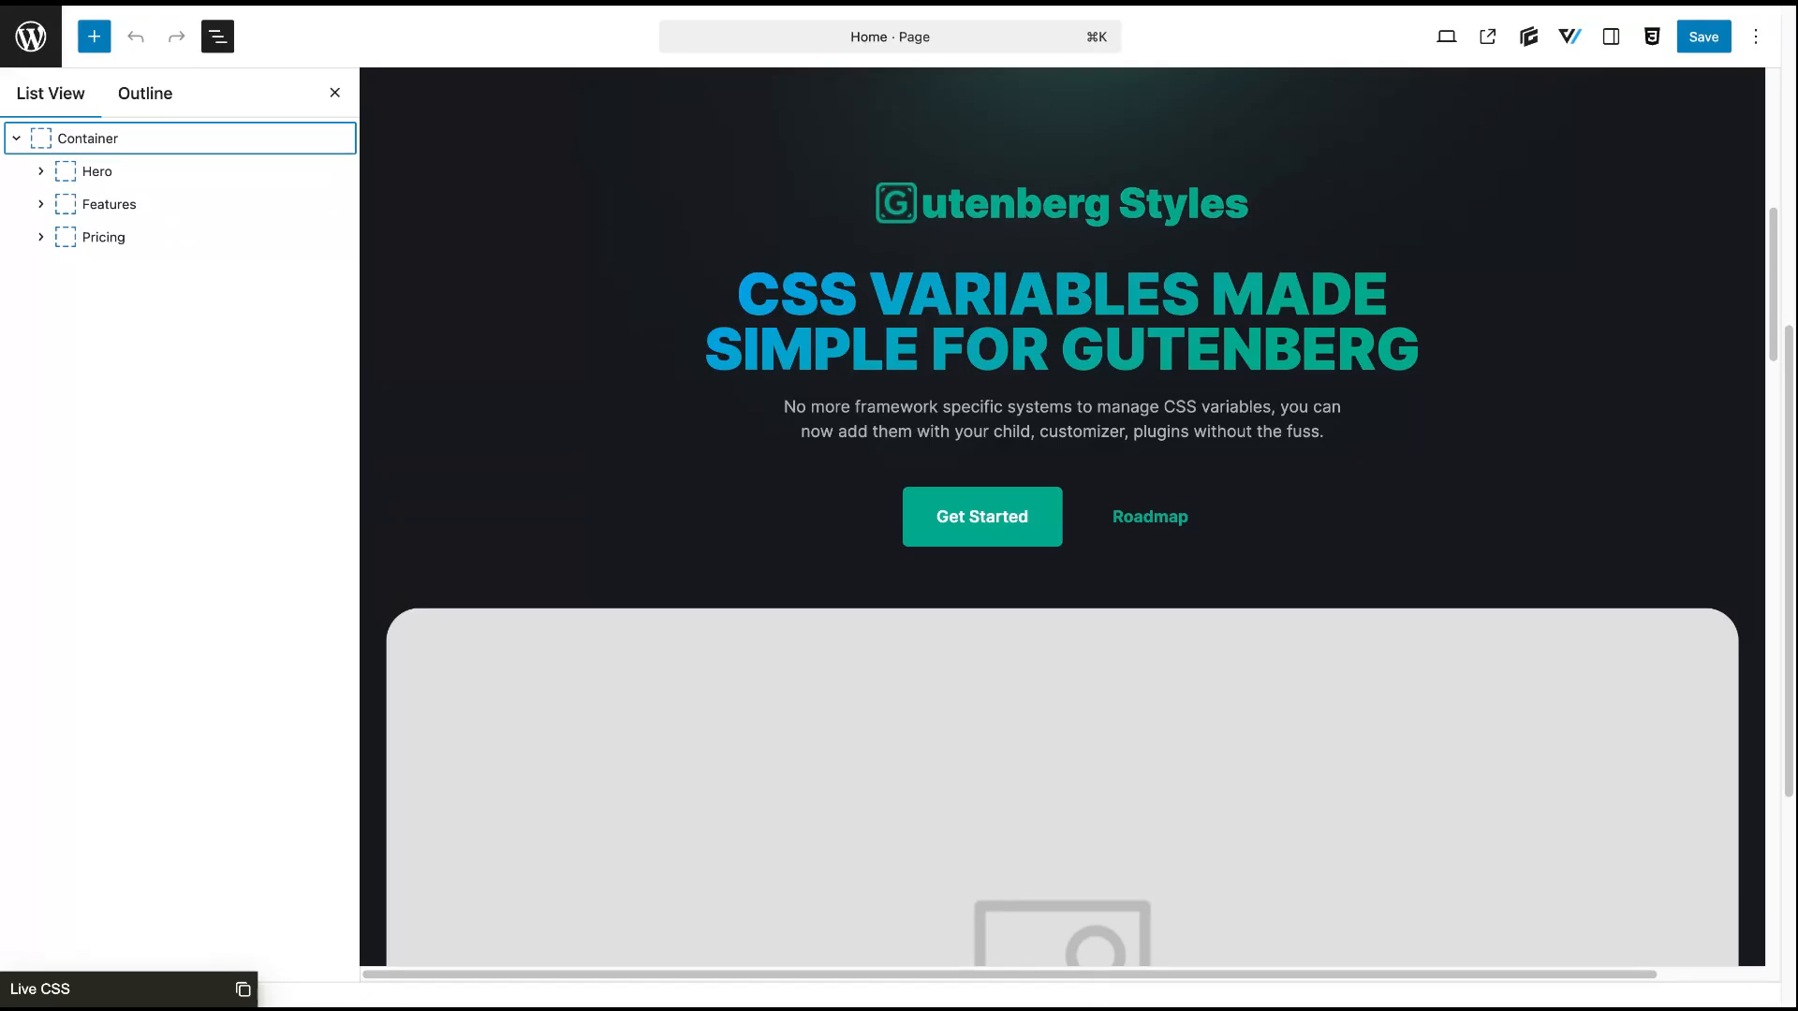
Select the hero's "CSS Variables Made Simple for Gutenberg" headline and show its block settings
mouse_move(1393, 206)
left_click(1131, 334)
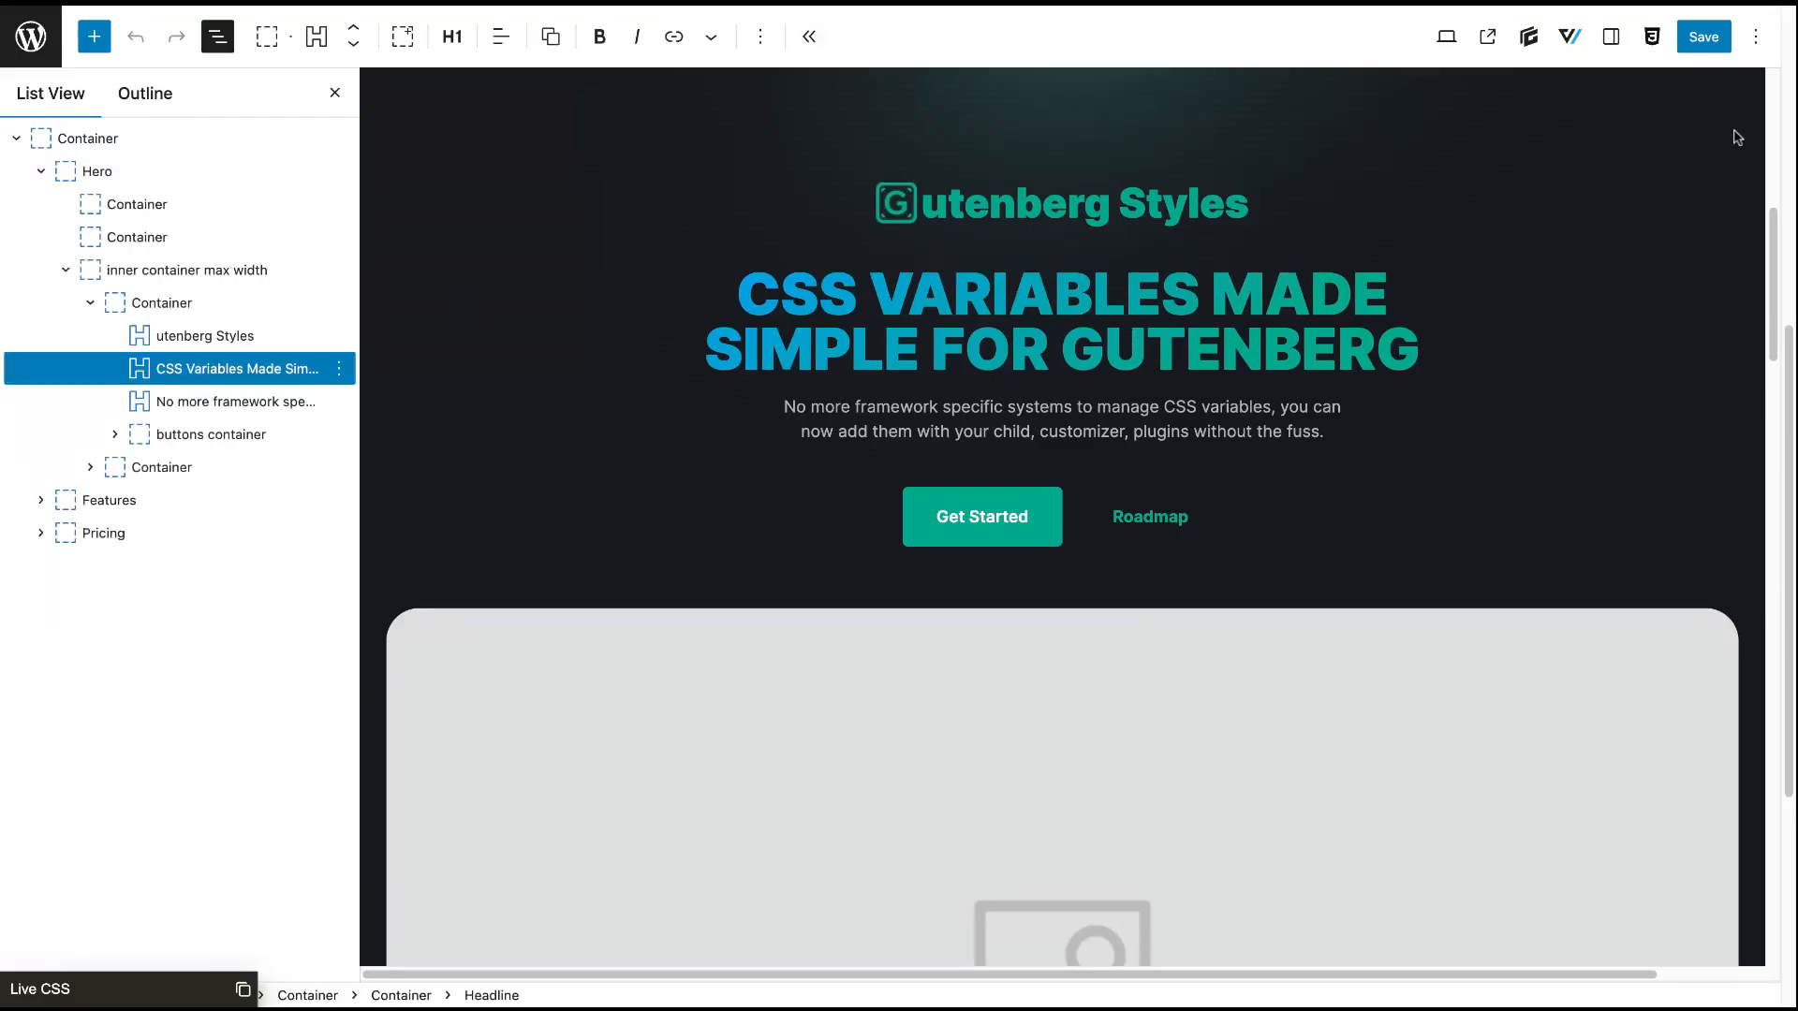
left_click(1611, 37)
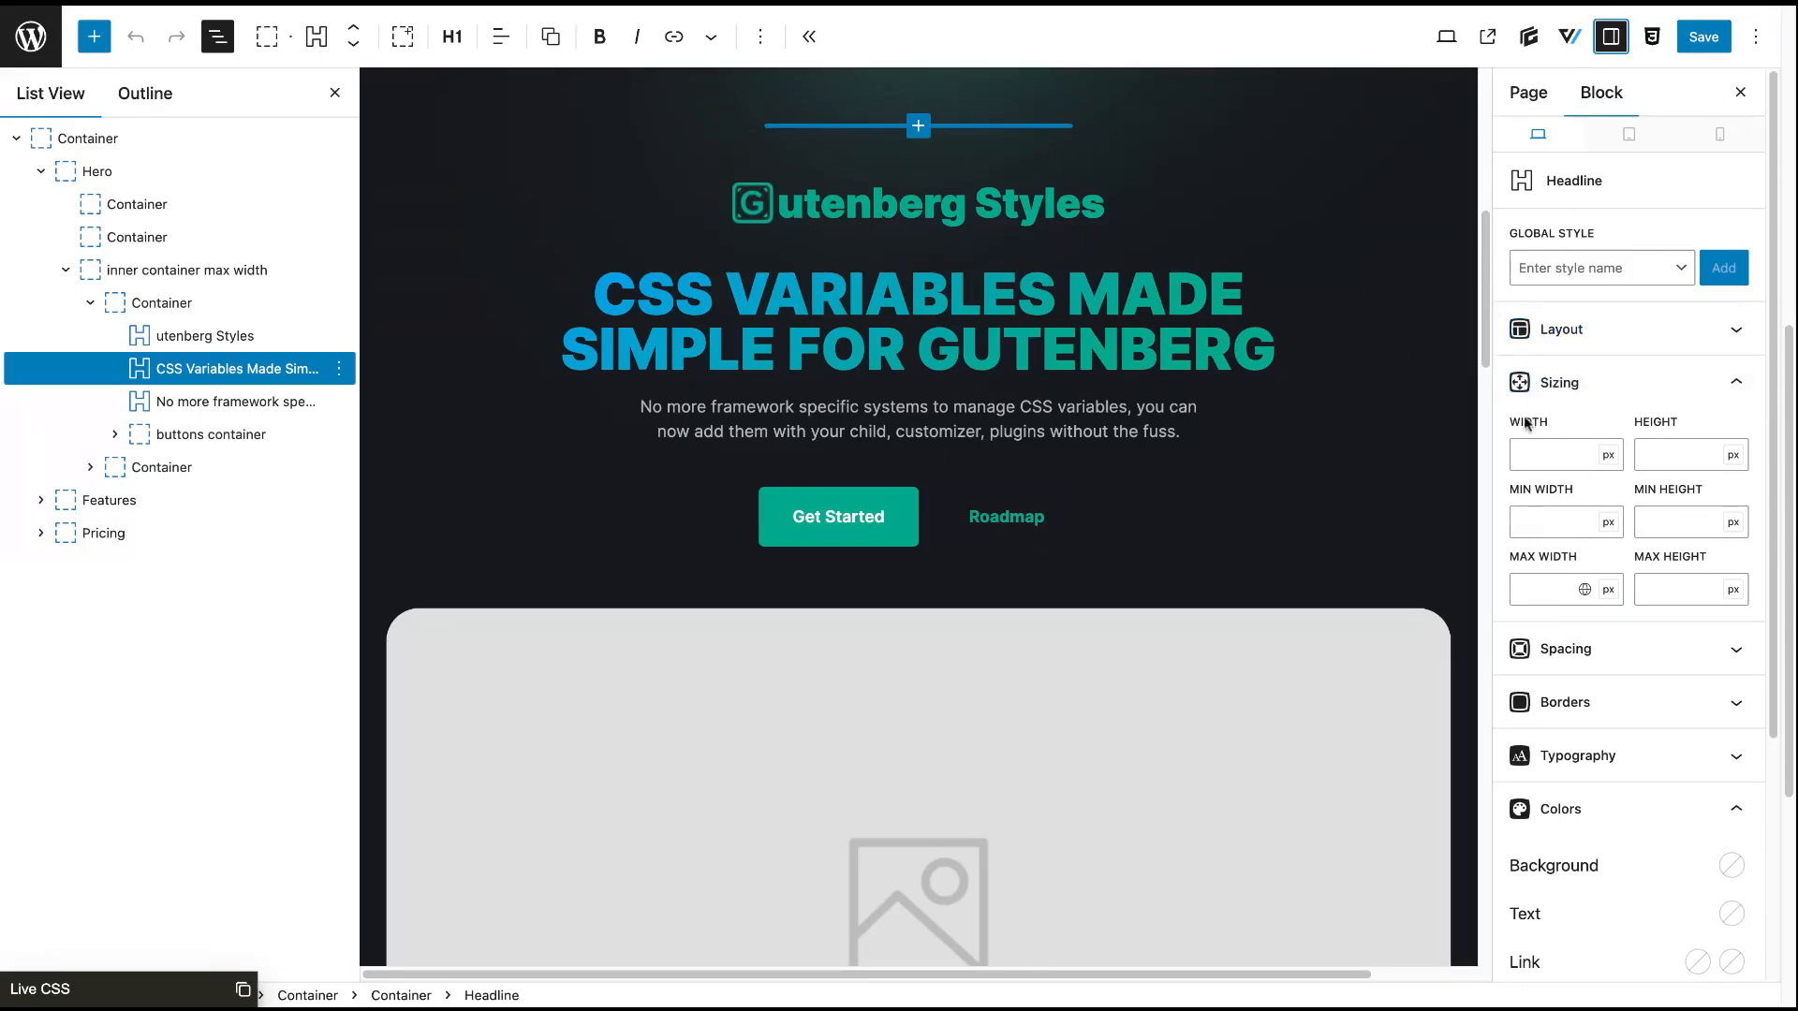
Try the CSS variable --max-w-5 as the headline's width, and clear the width again
left_click(1546, 460)
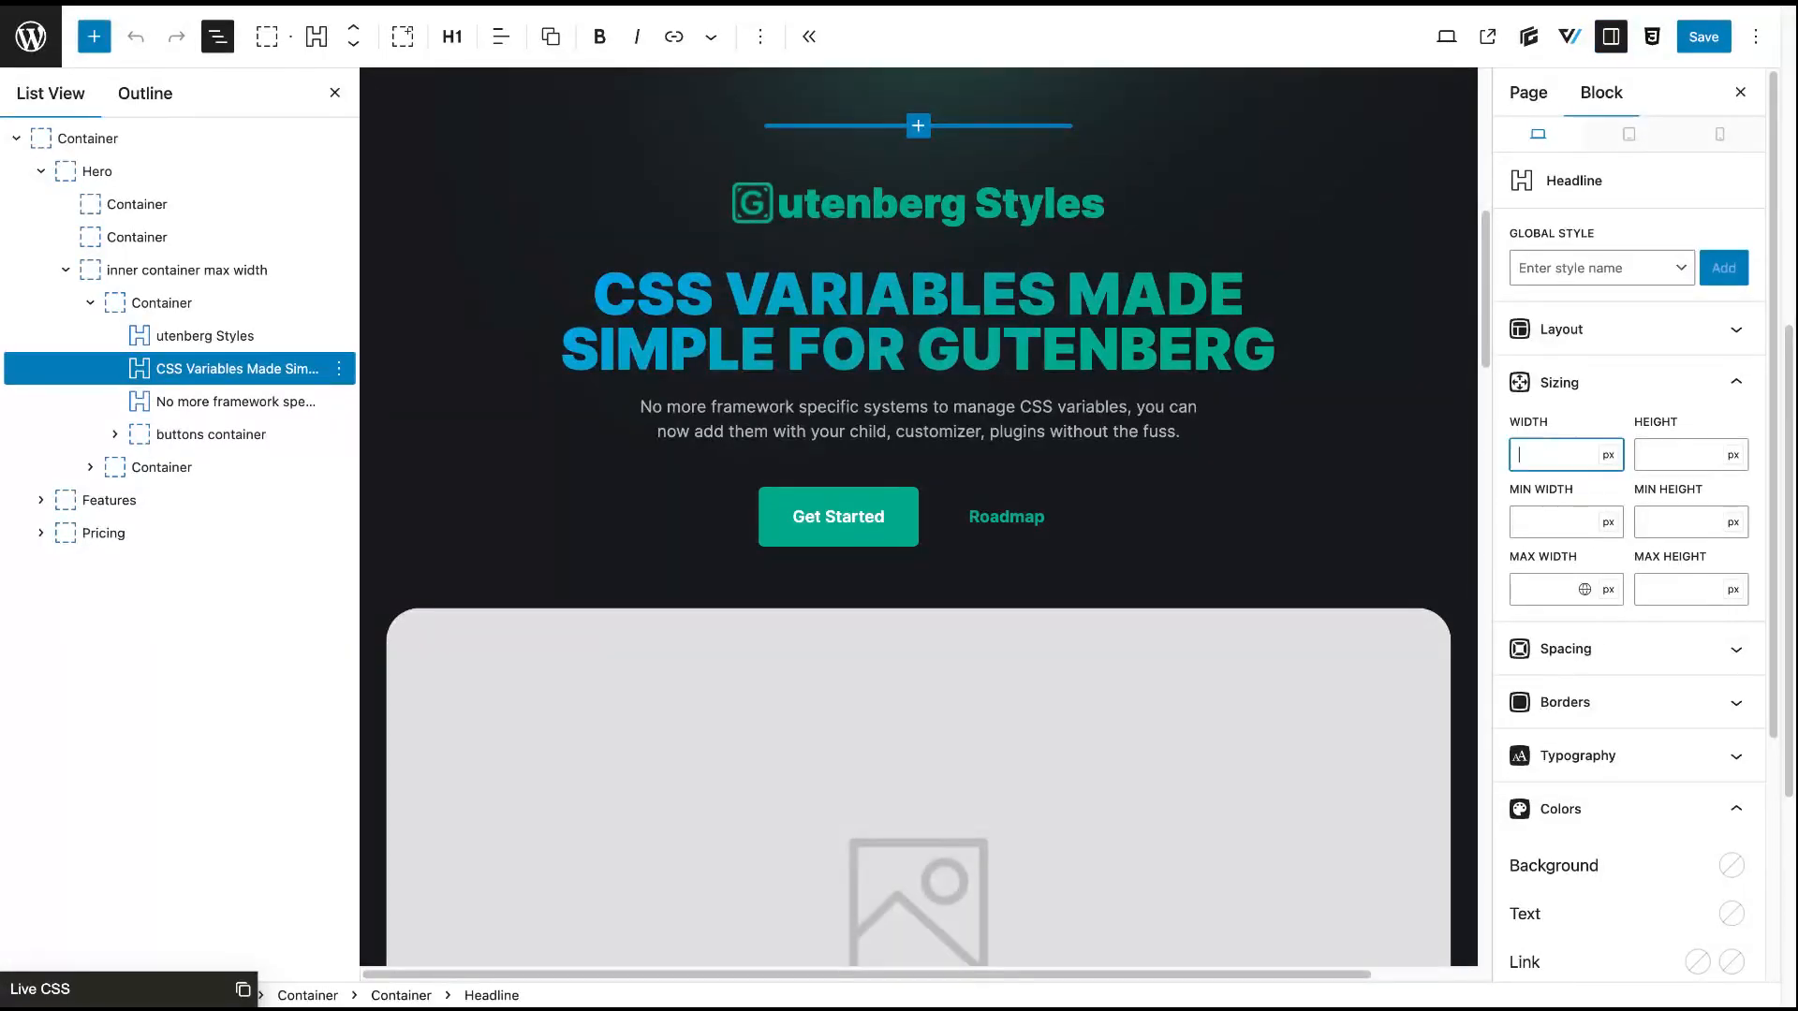
type("@")
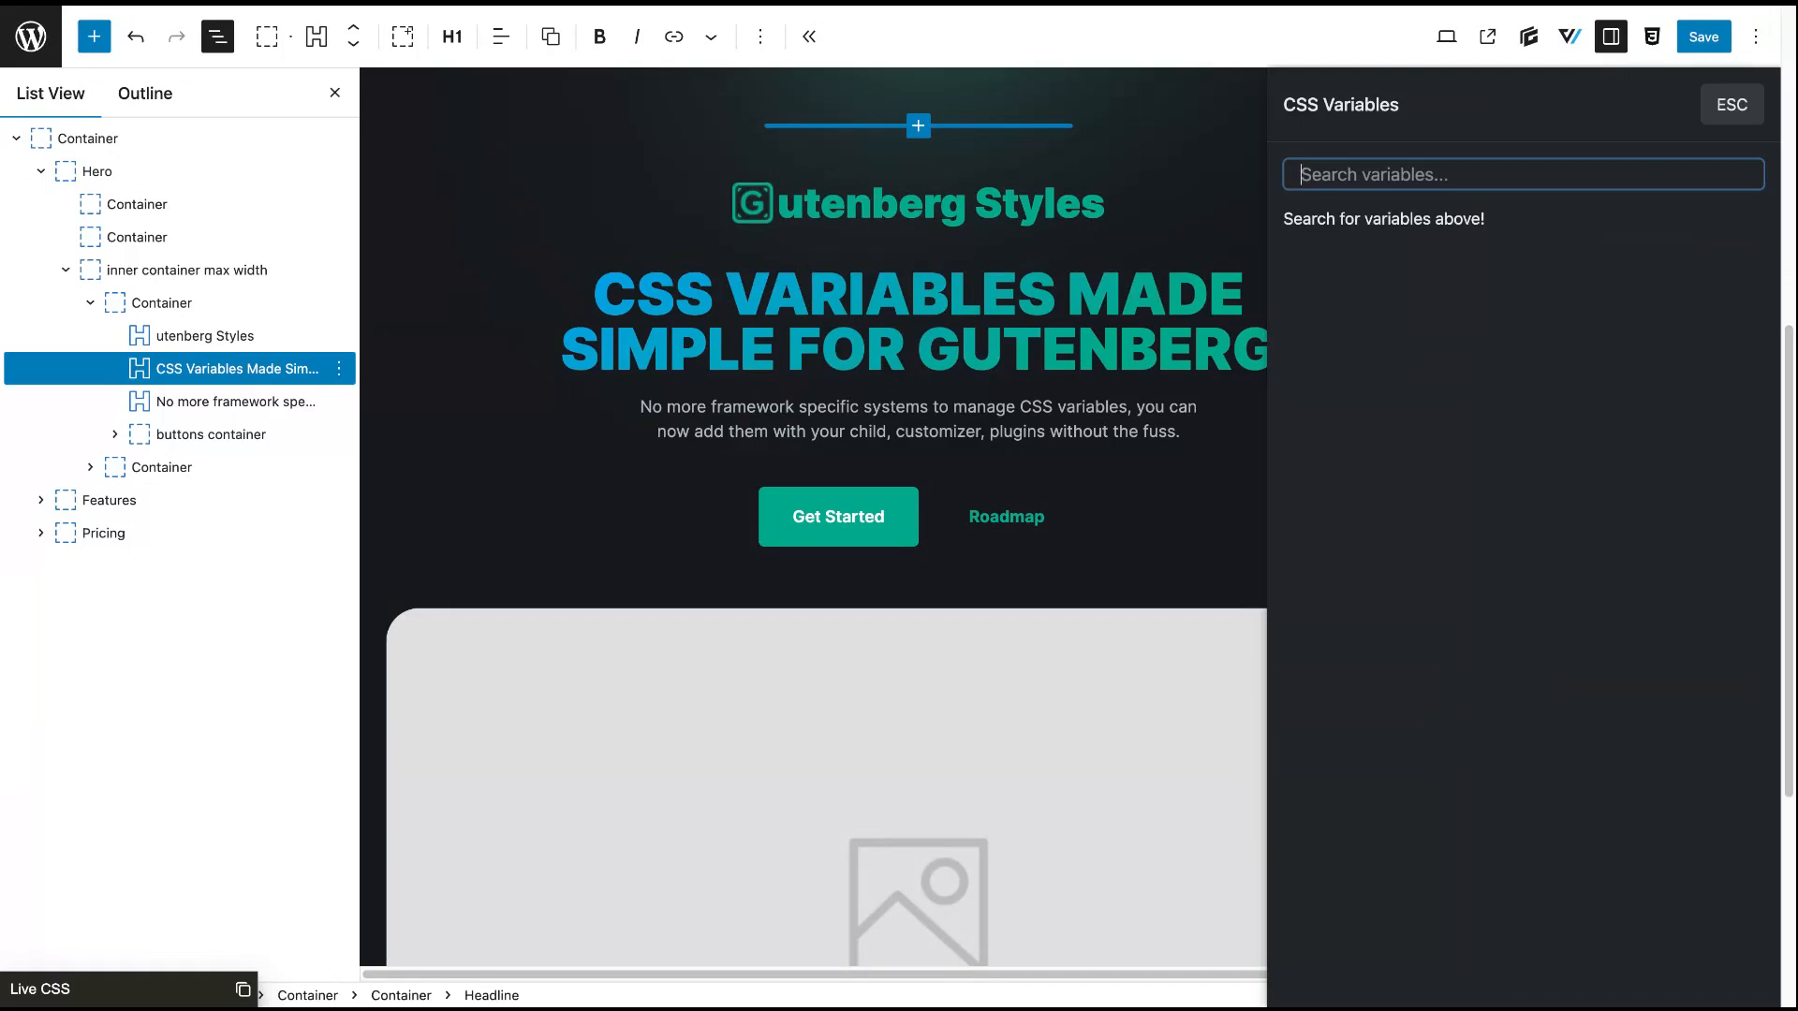
type("max-w")
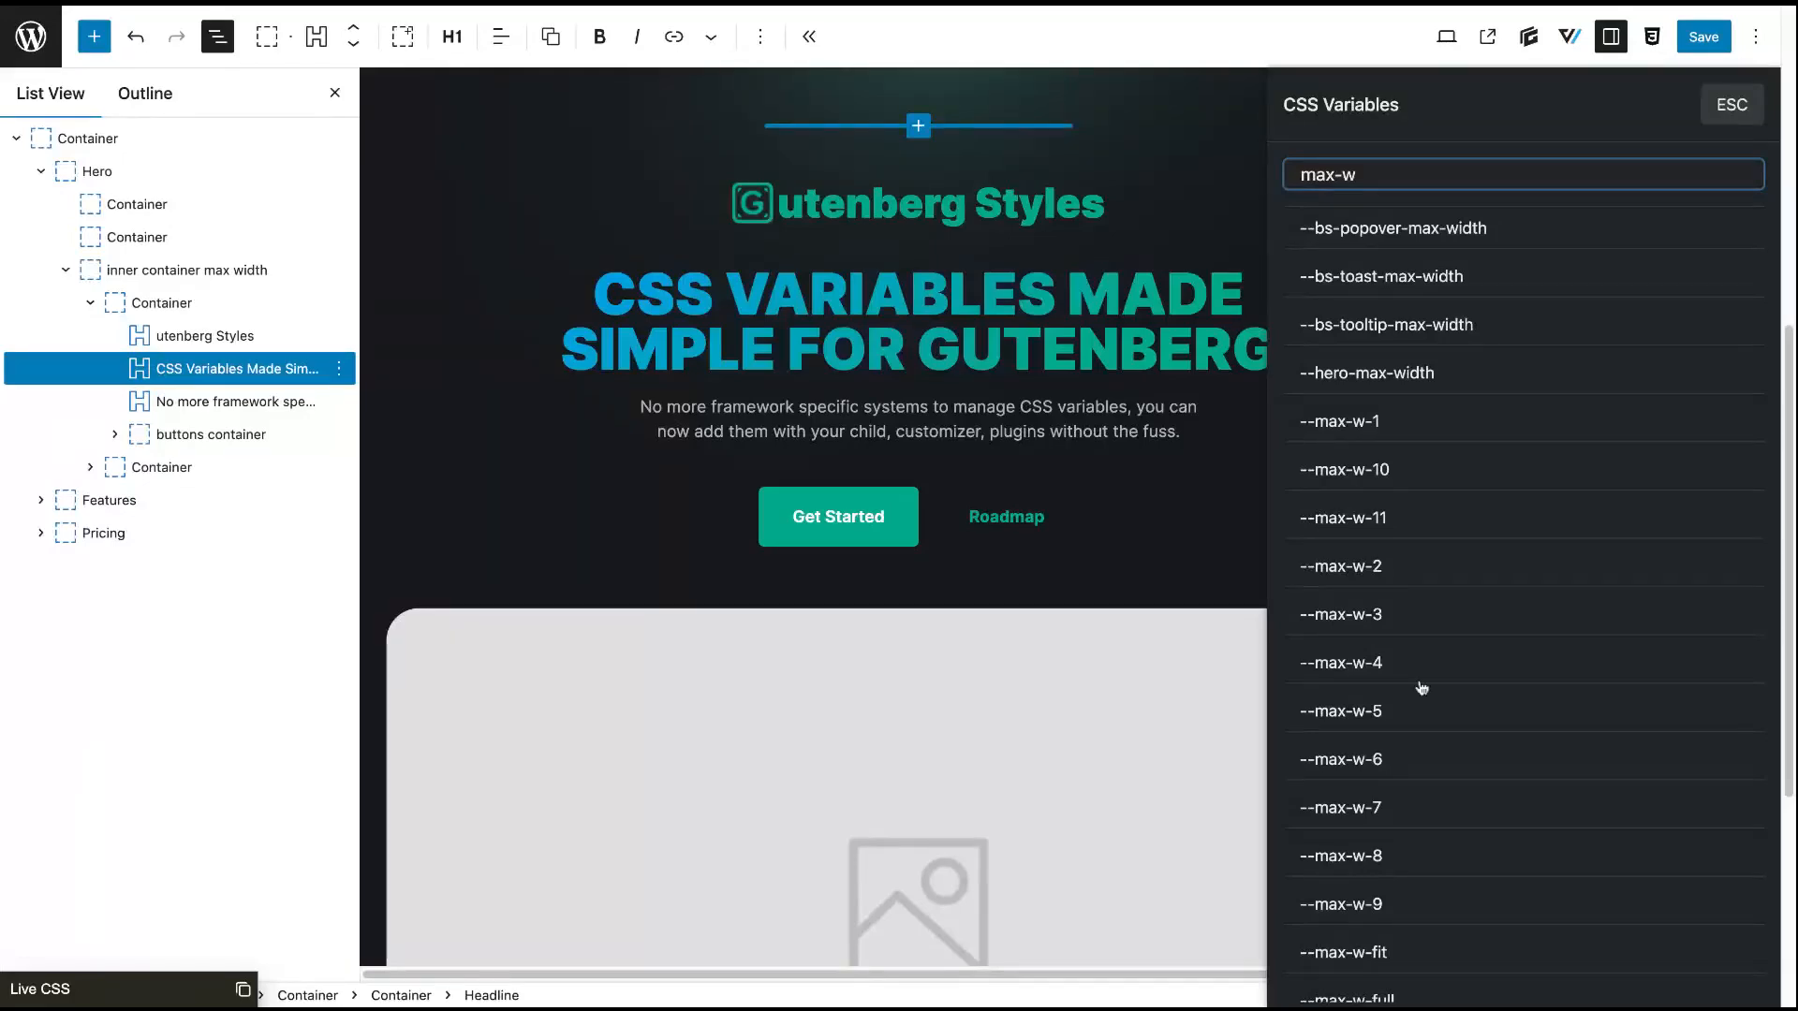
left_click(1421, 690)
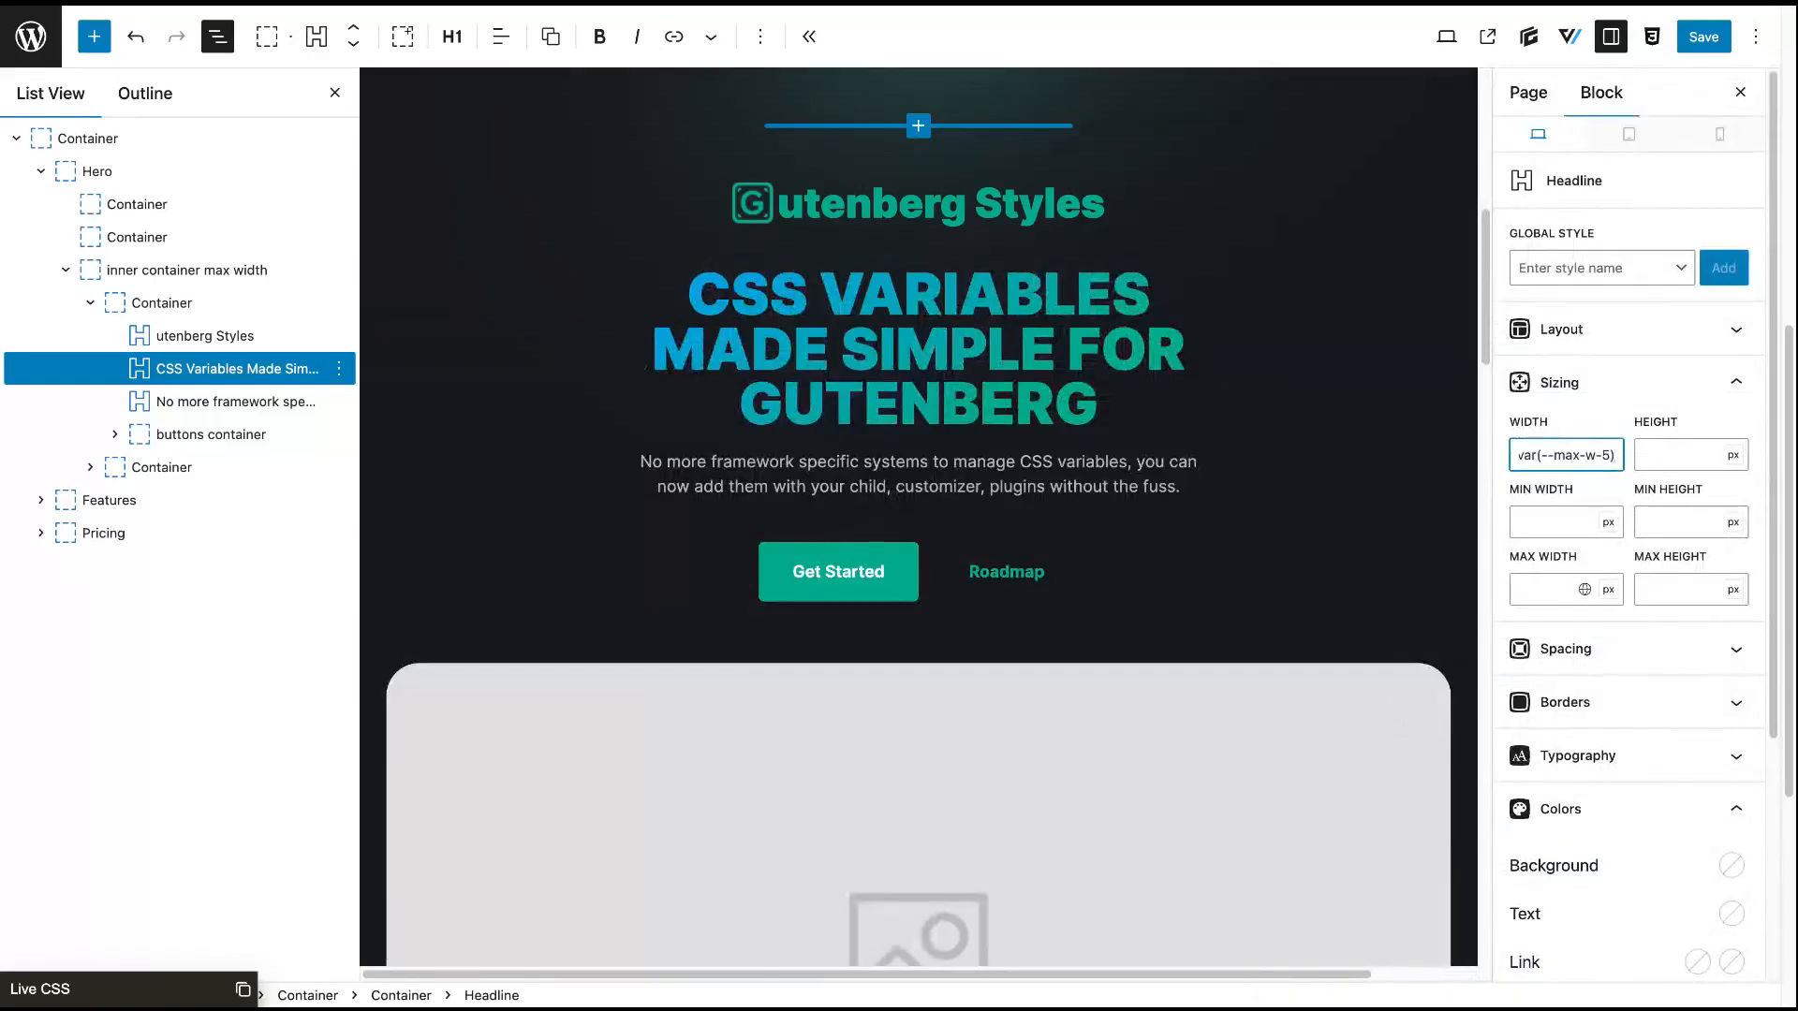
key("super+a")
key("BackSpace")
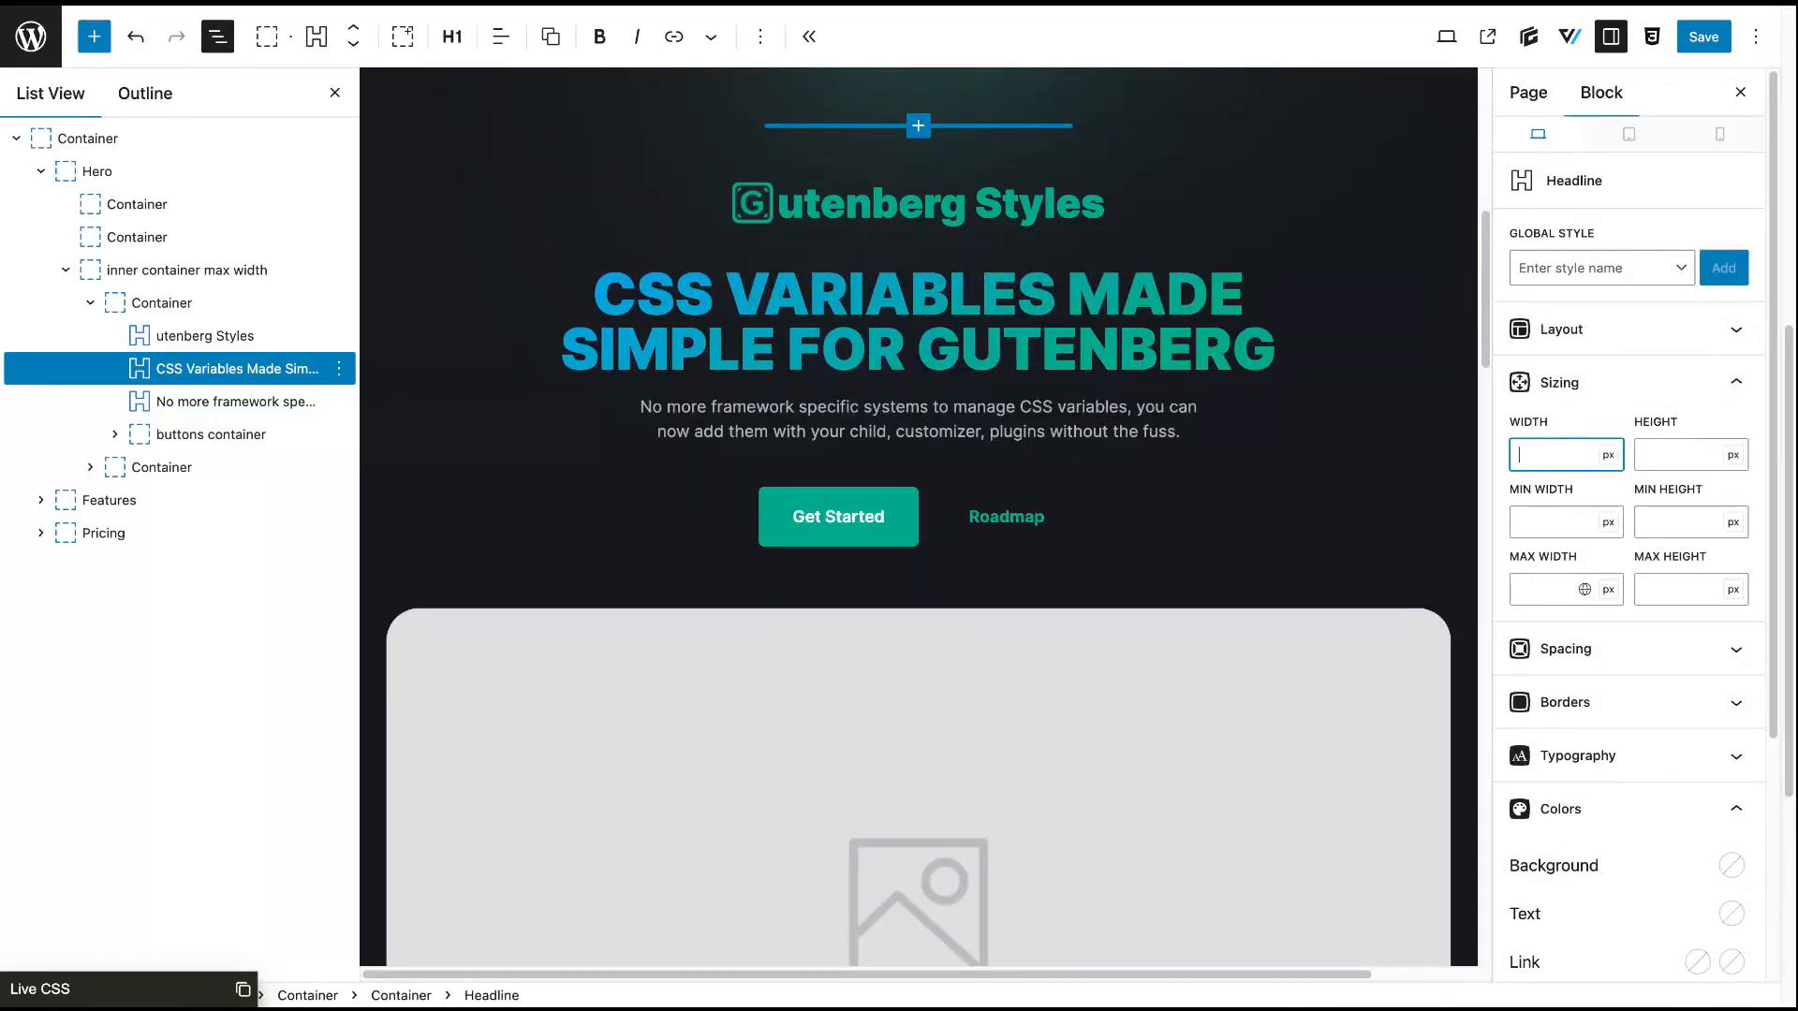
Try the CSS variable --max-w-5 as the headline's max width, and clear that value again
key("Tab")
key("Tab")
key("Tab")
key("Tab")
key("Tab")
key("Tab")
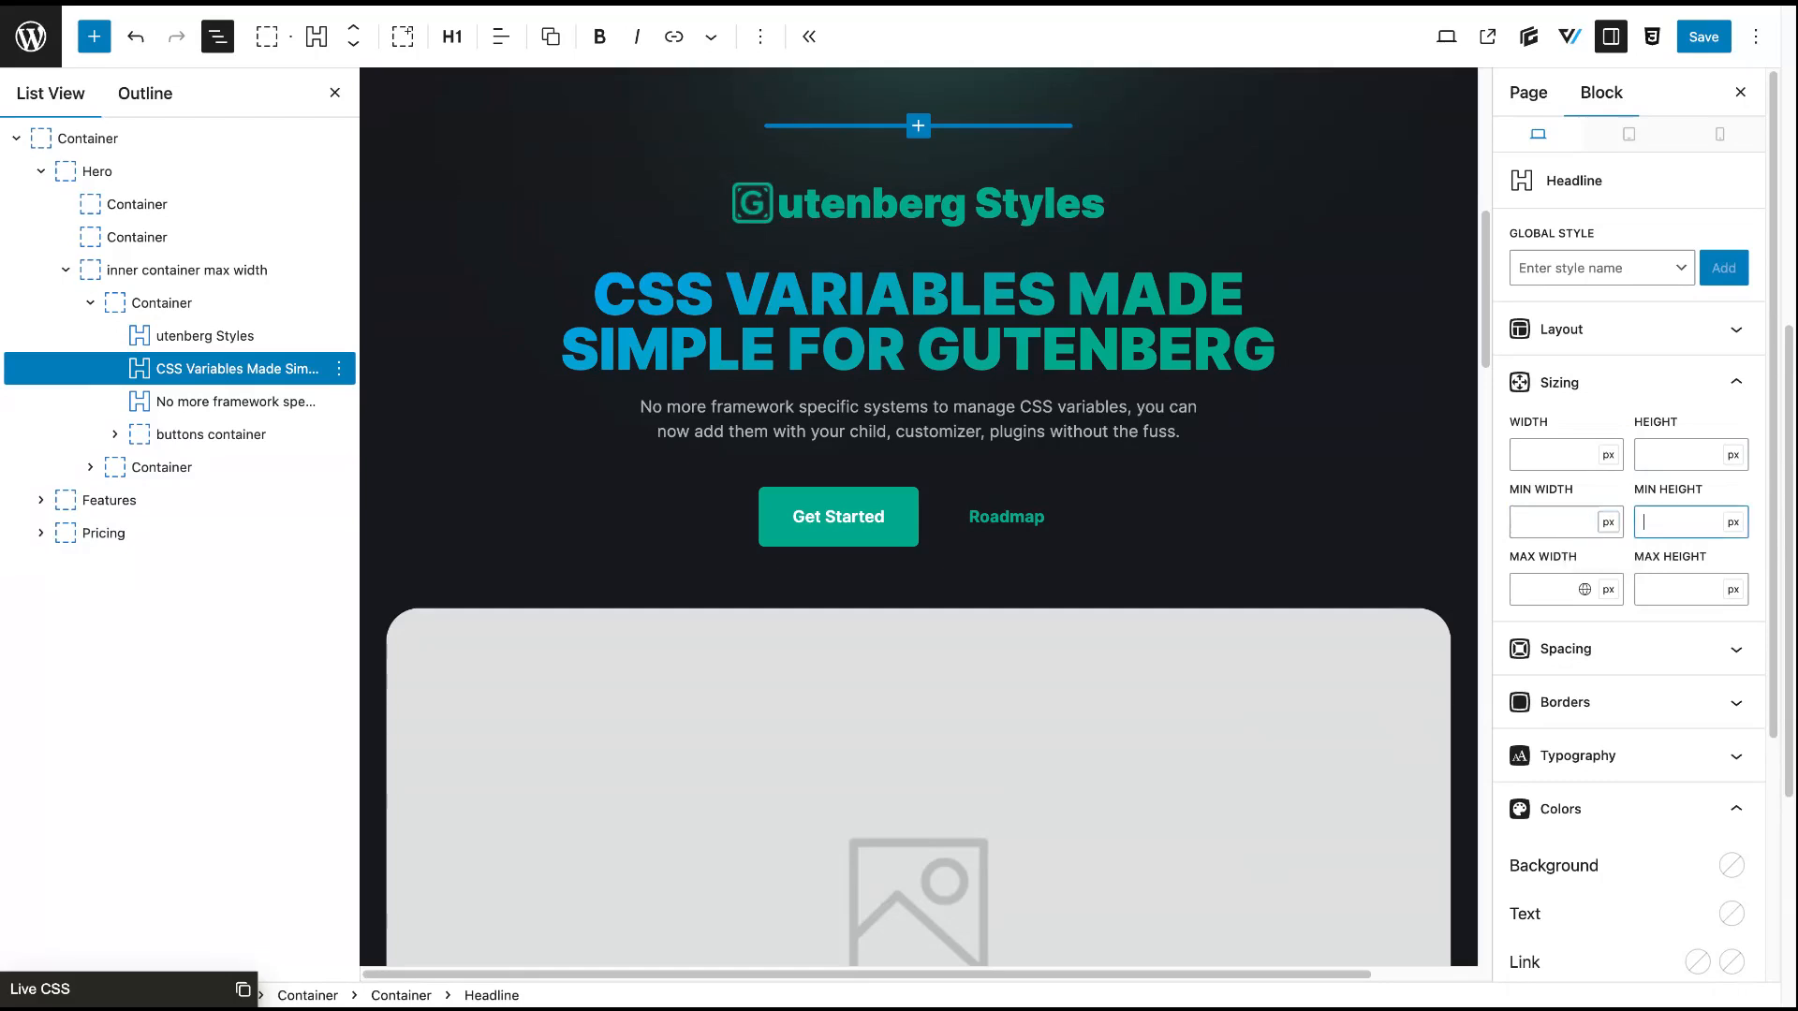
key("Tab")
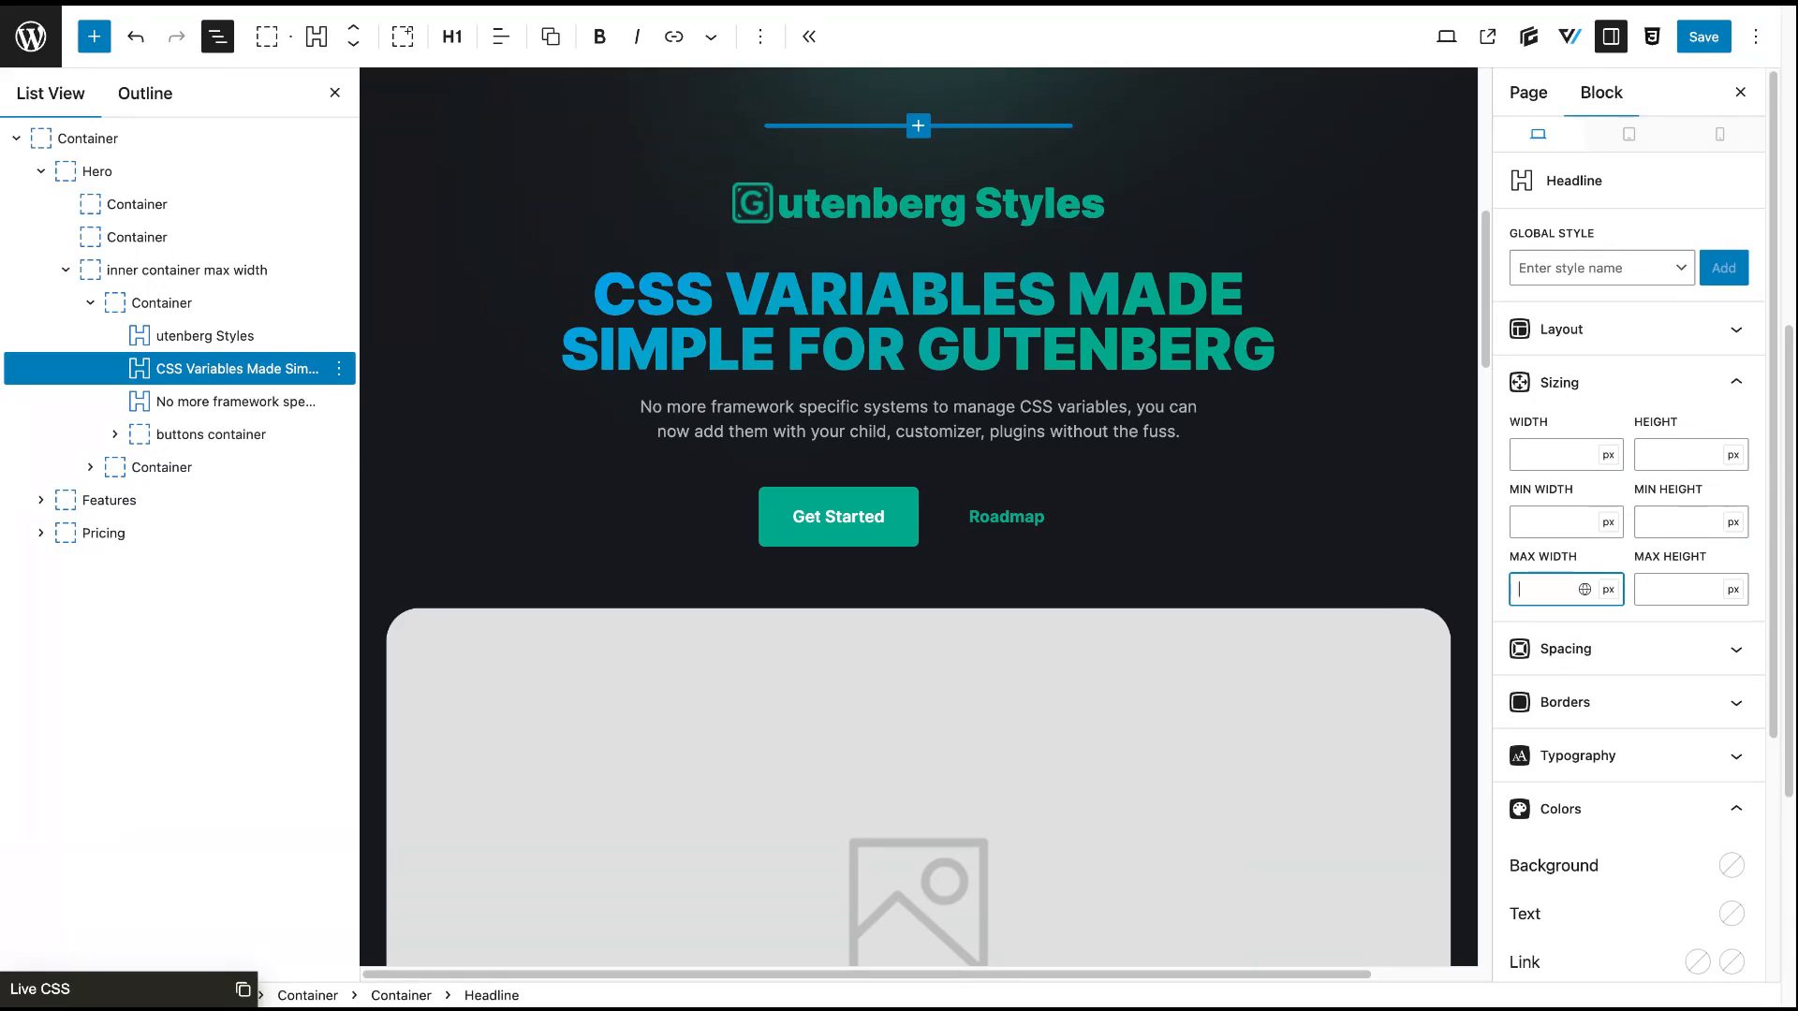
key("ctrl+space")
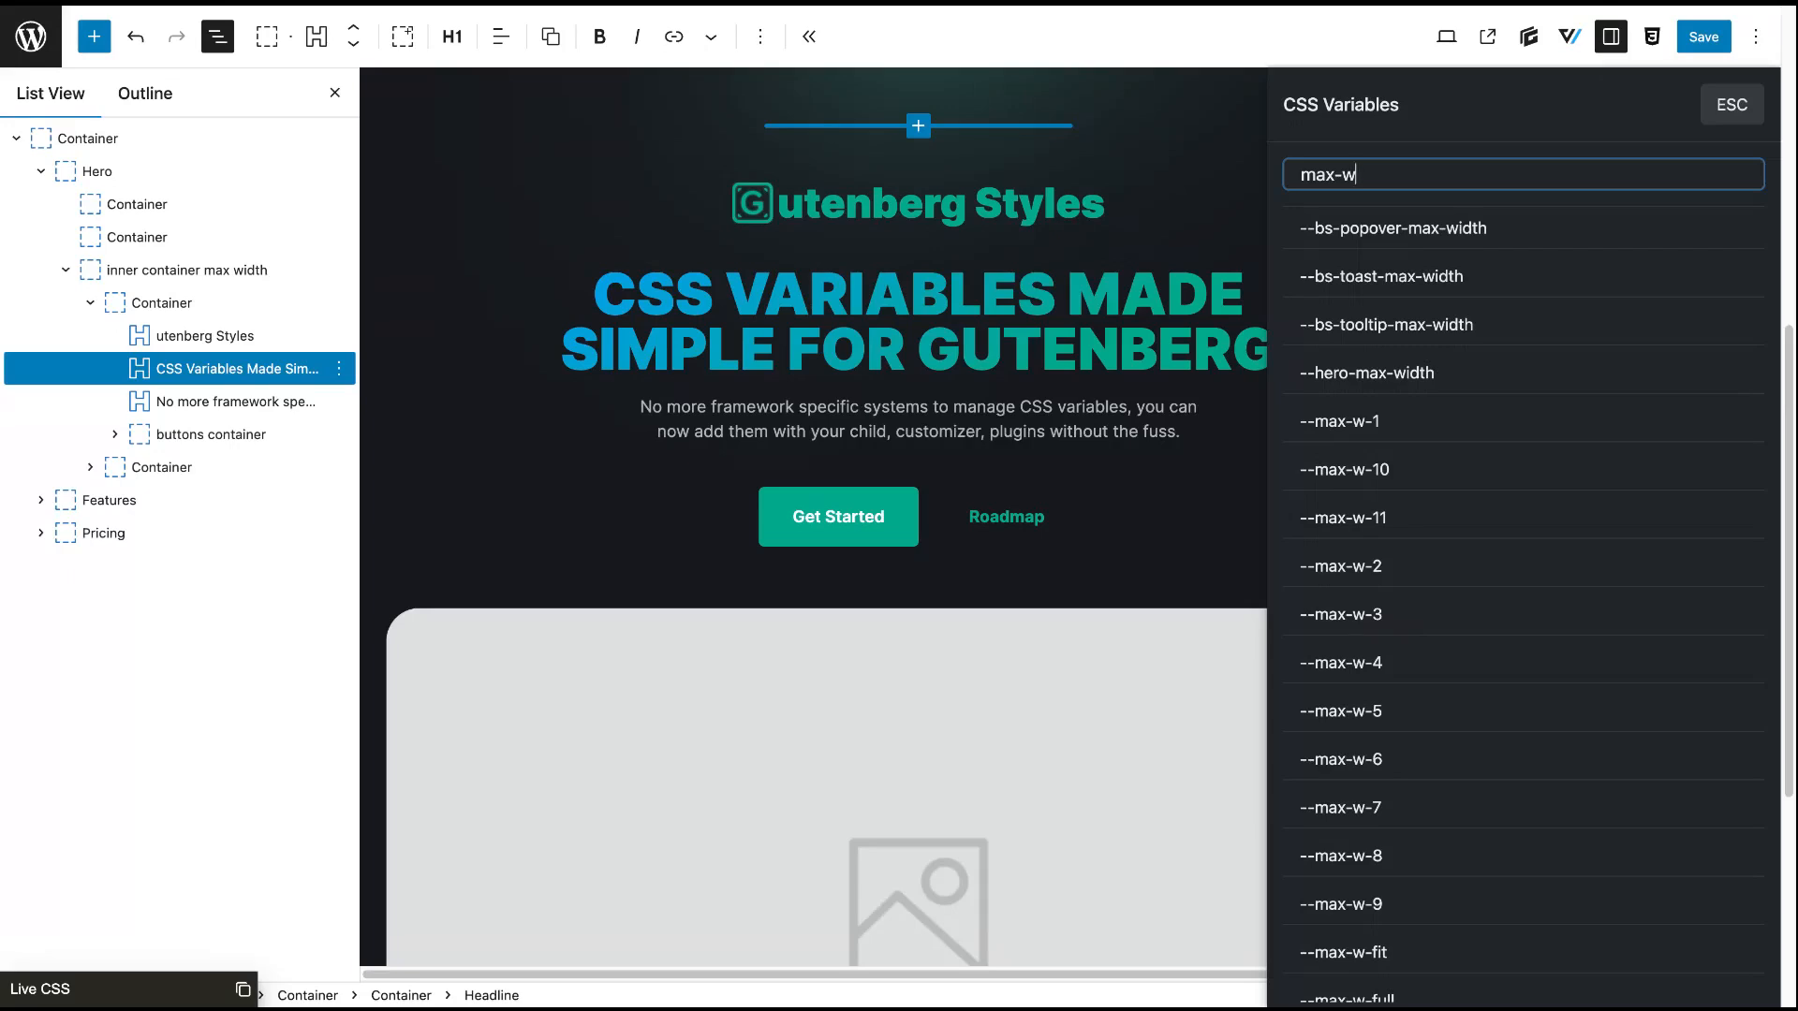
key("ctrl+a")
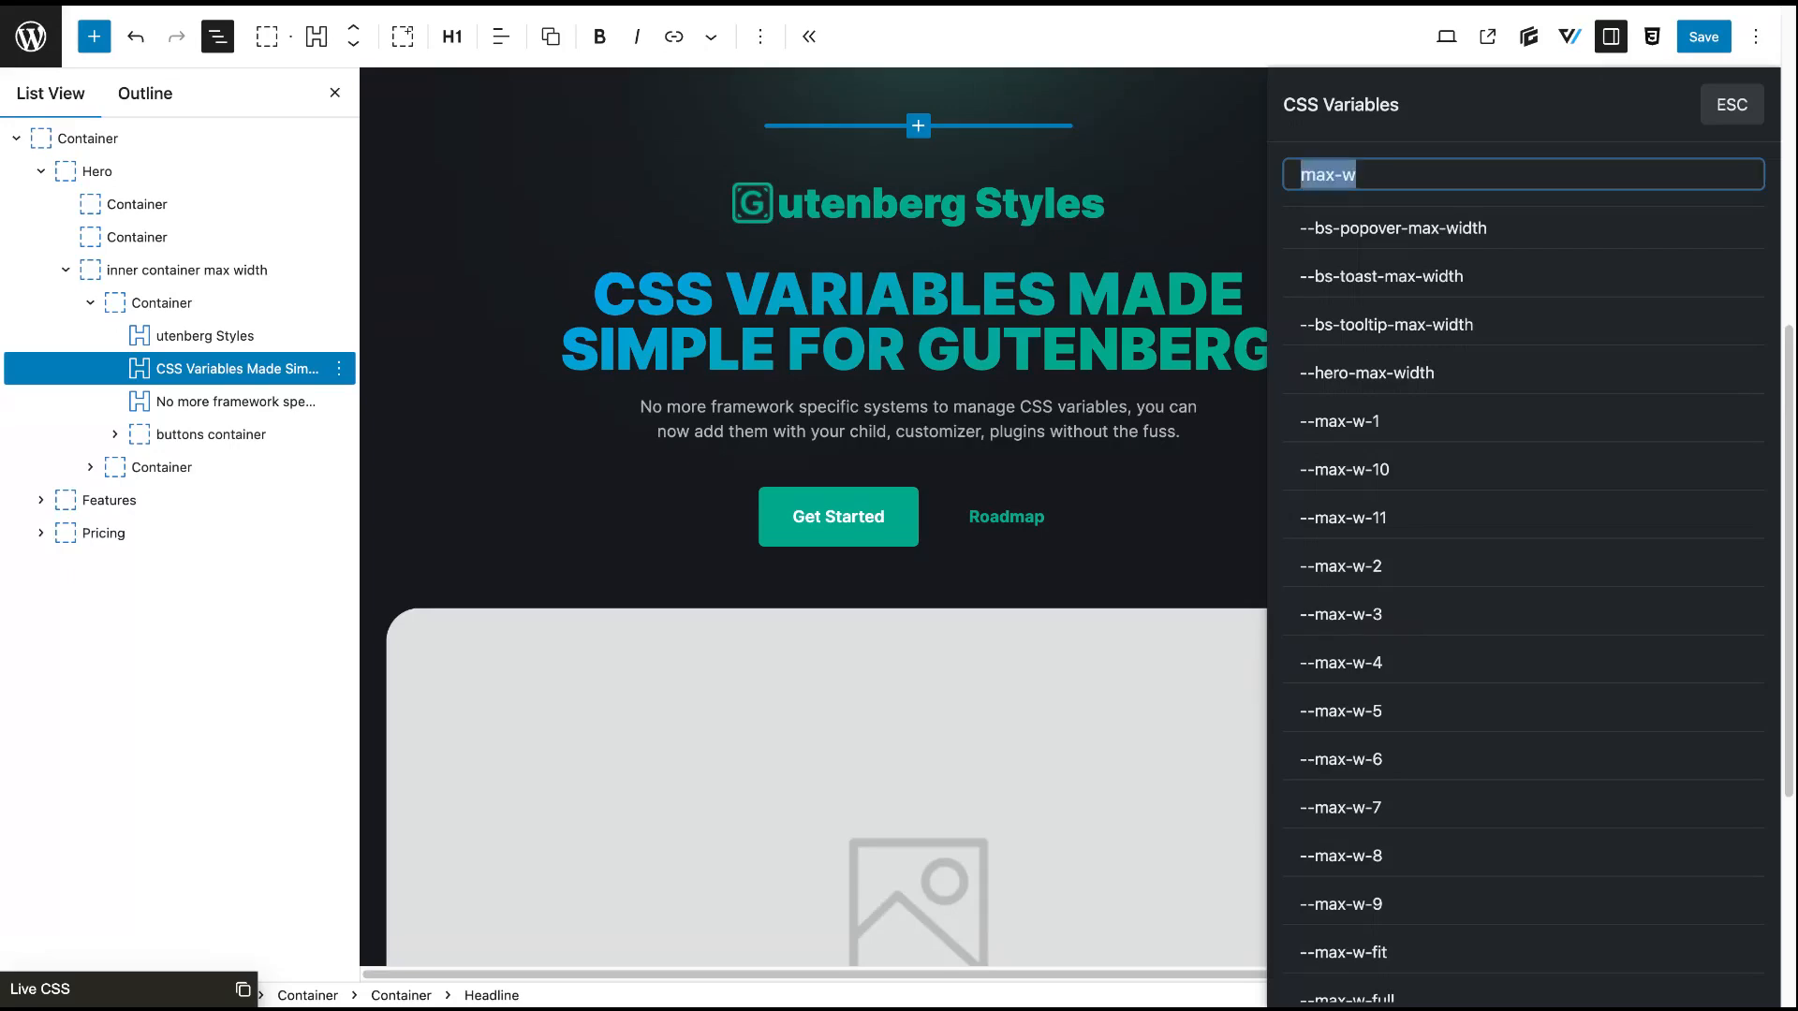
type("max-w-5")
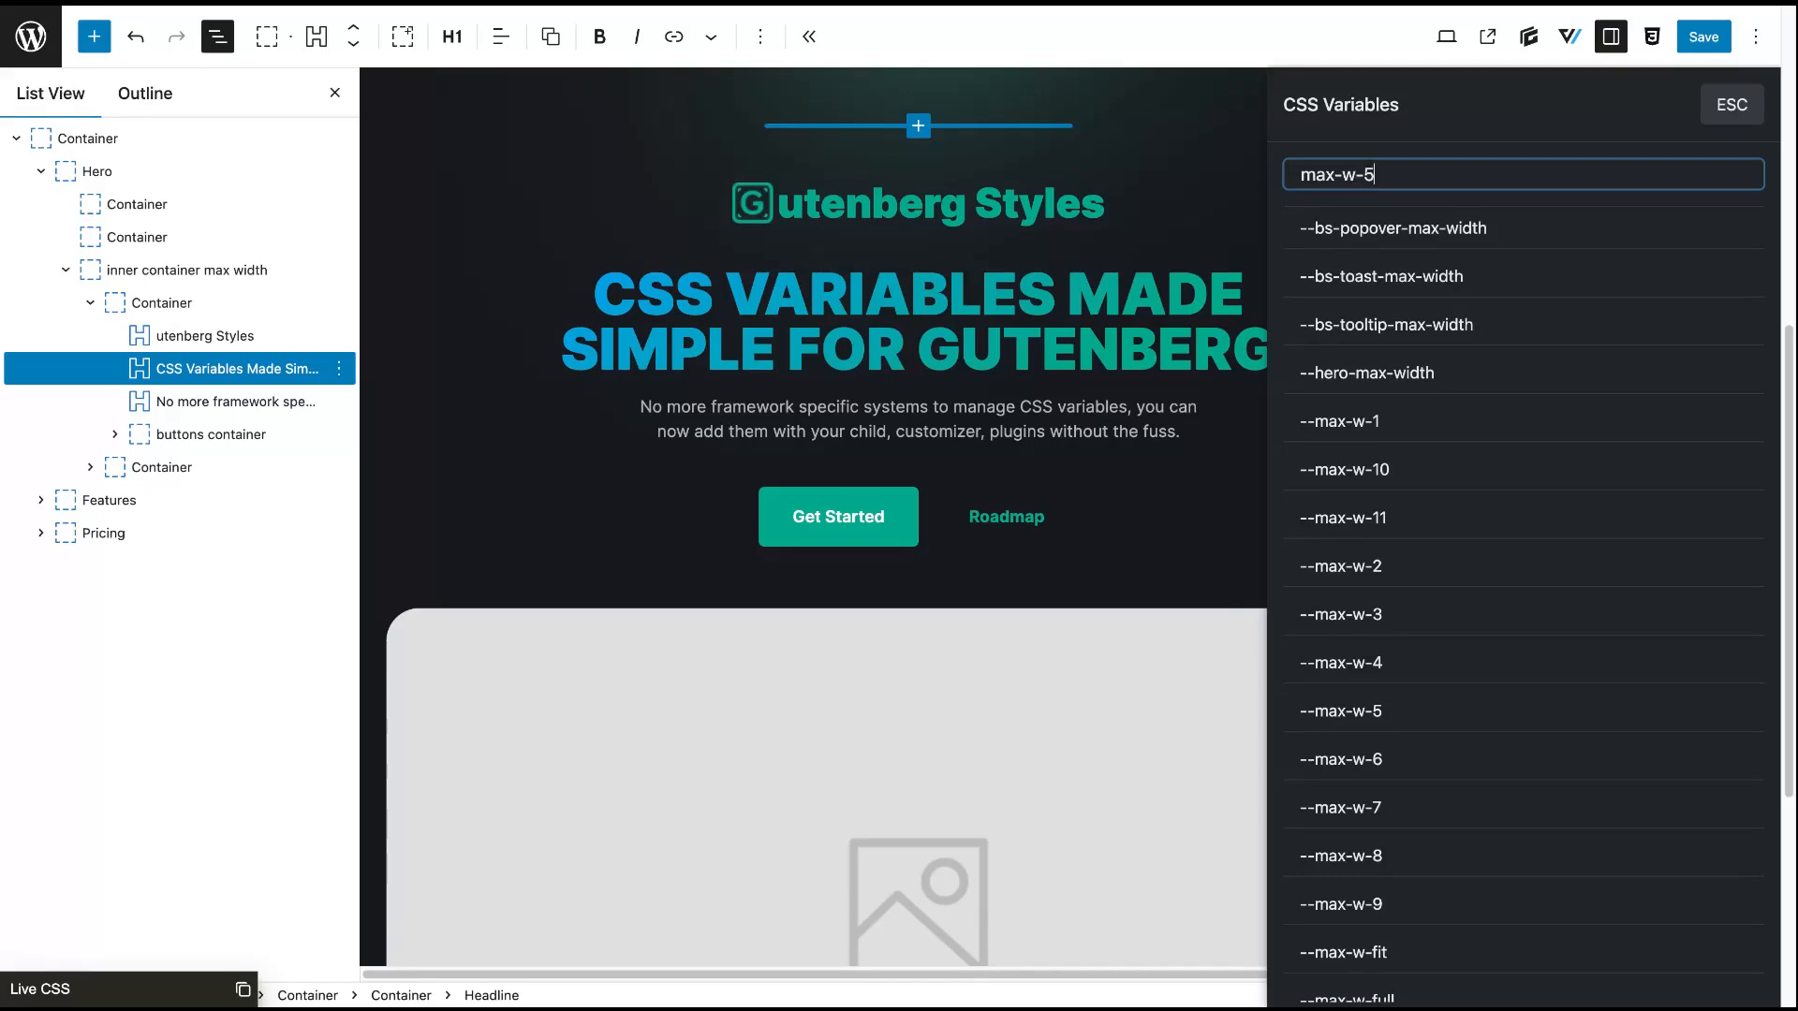
key("Return")
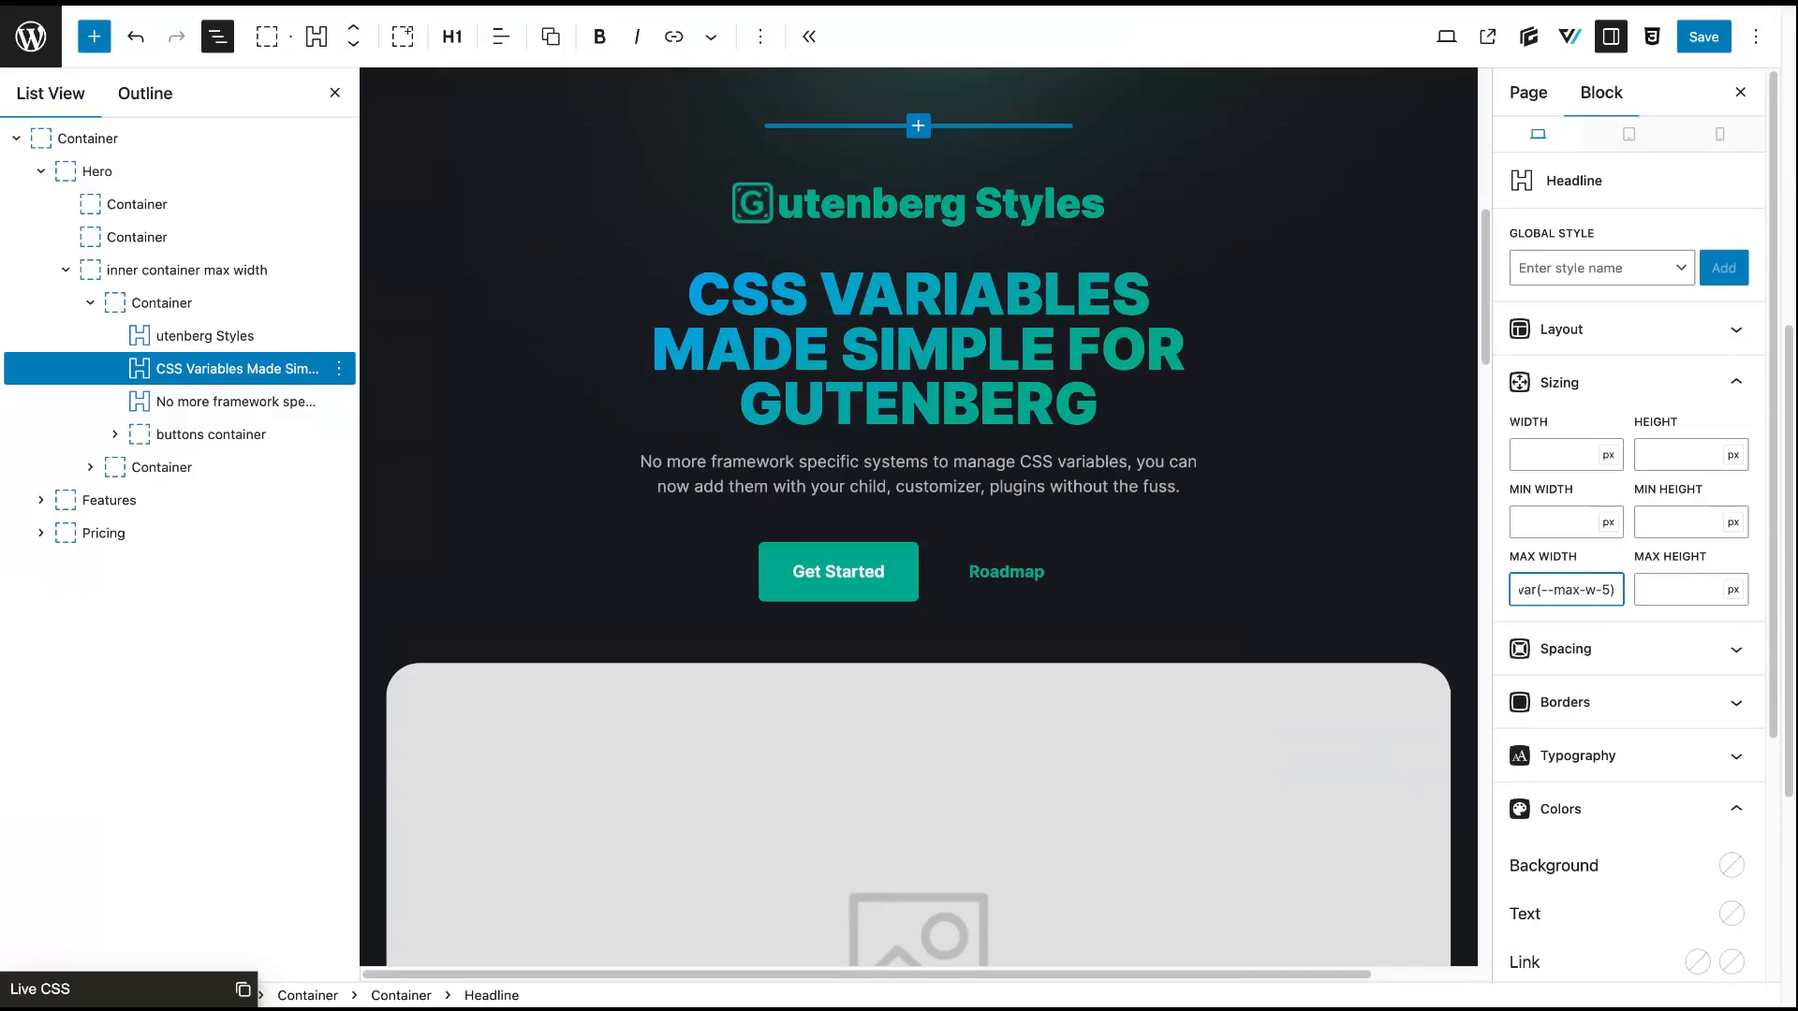
key("ctrl+a")
key("BackSpace")
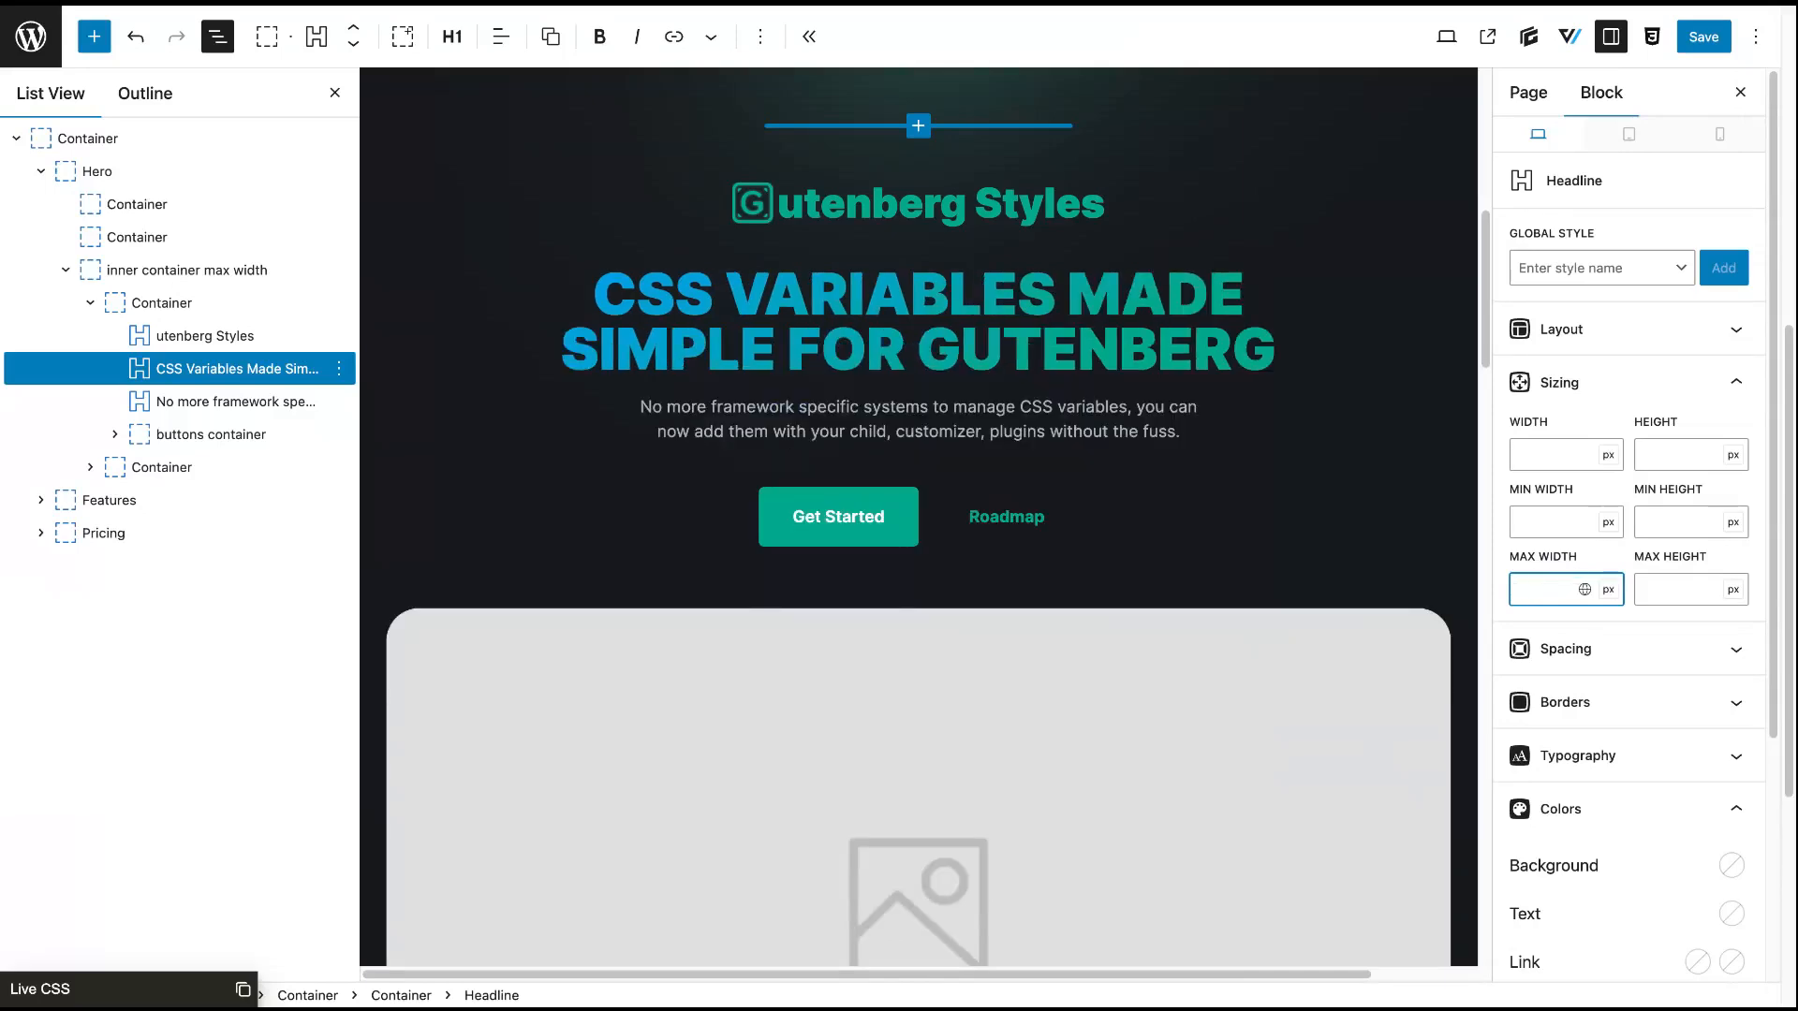
Search the CSS variables for gs-brand and insert --gs-brand-darker as the headline's max width
right_click(1554, 588)
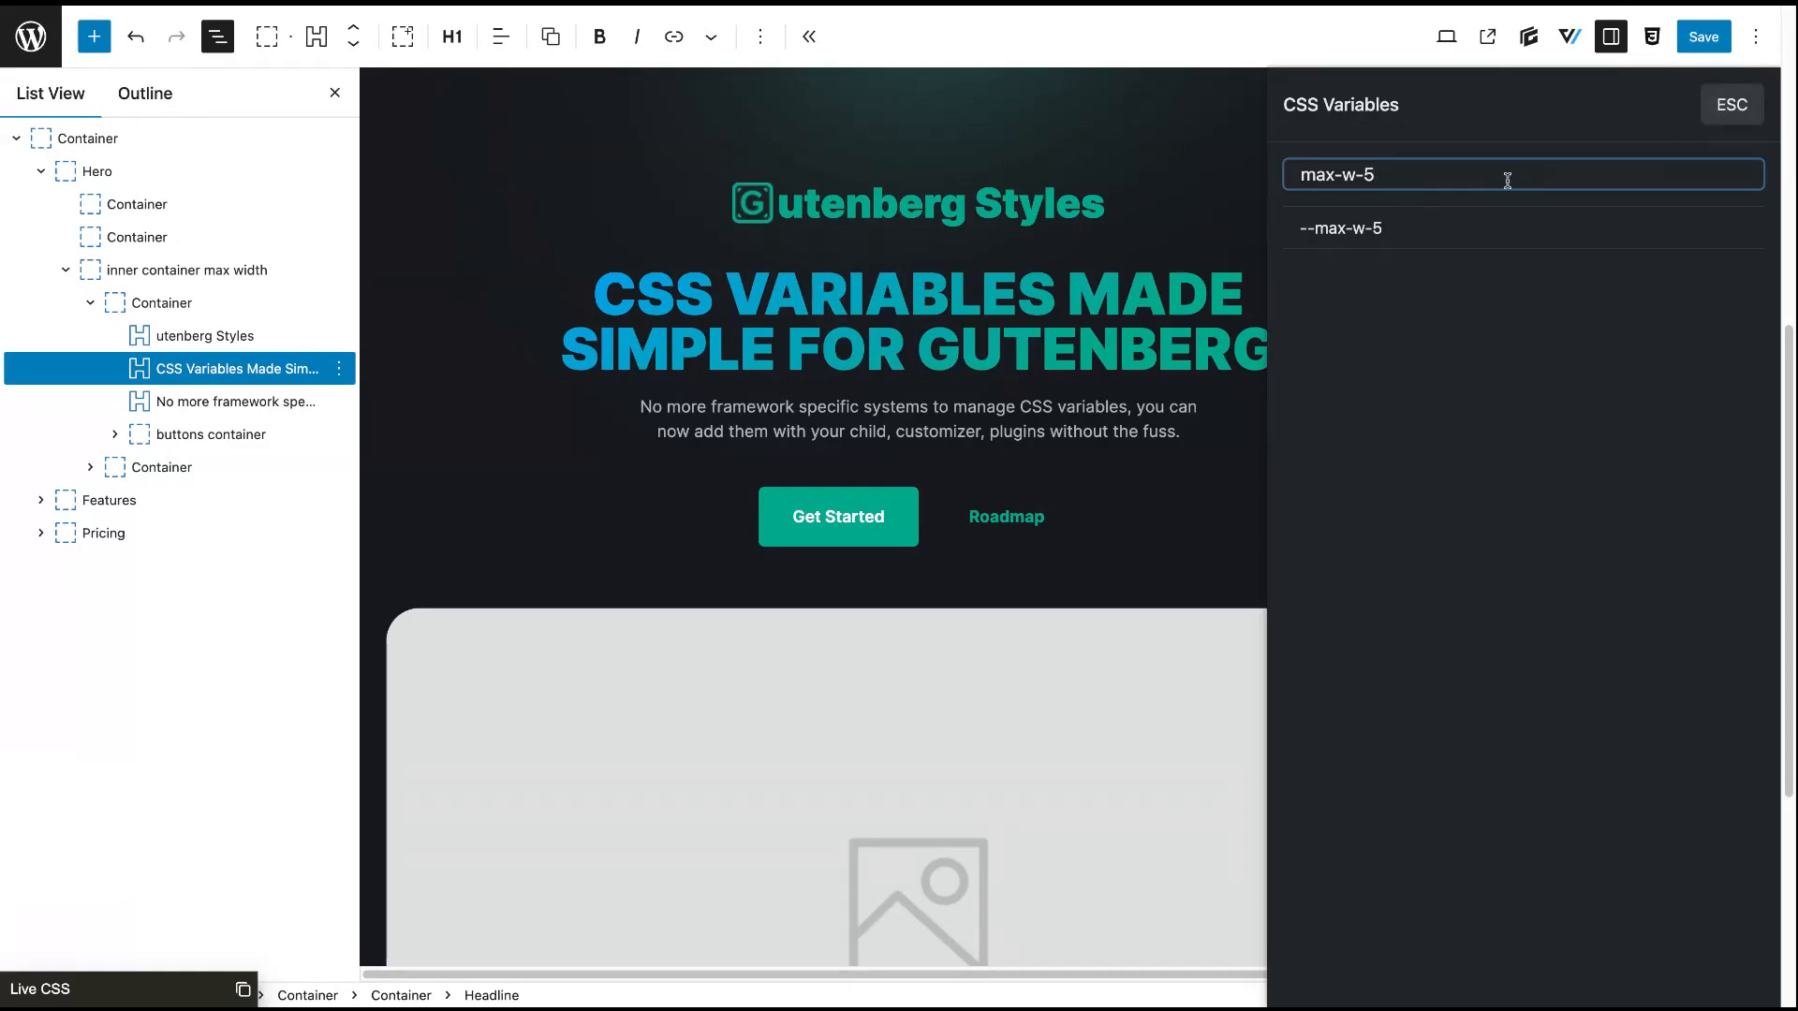
key("ctrl+a")
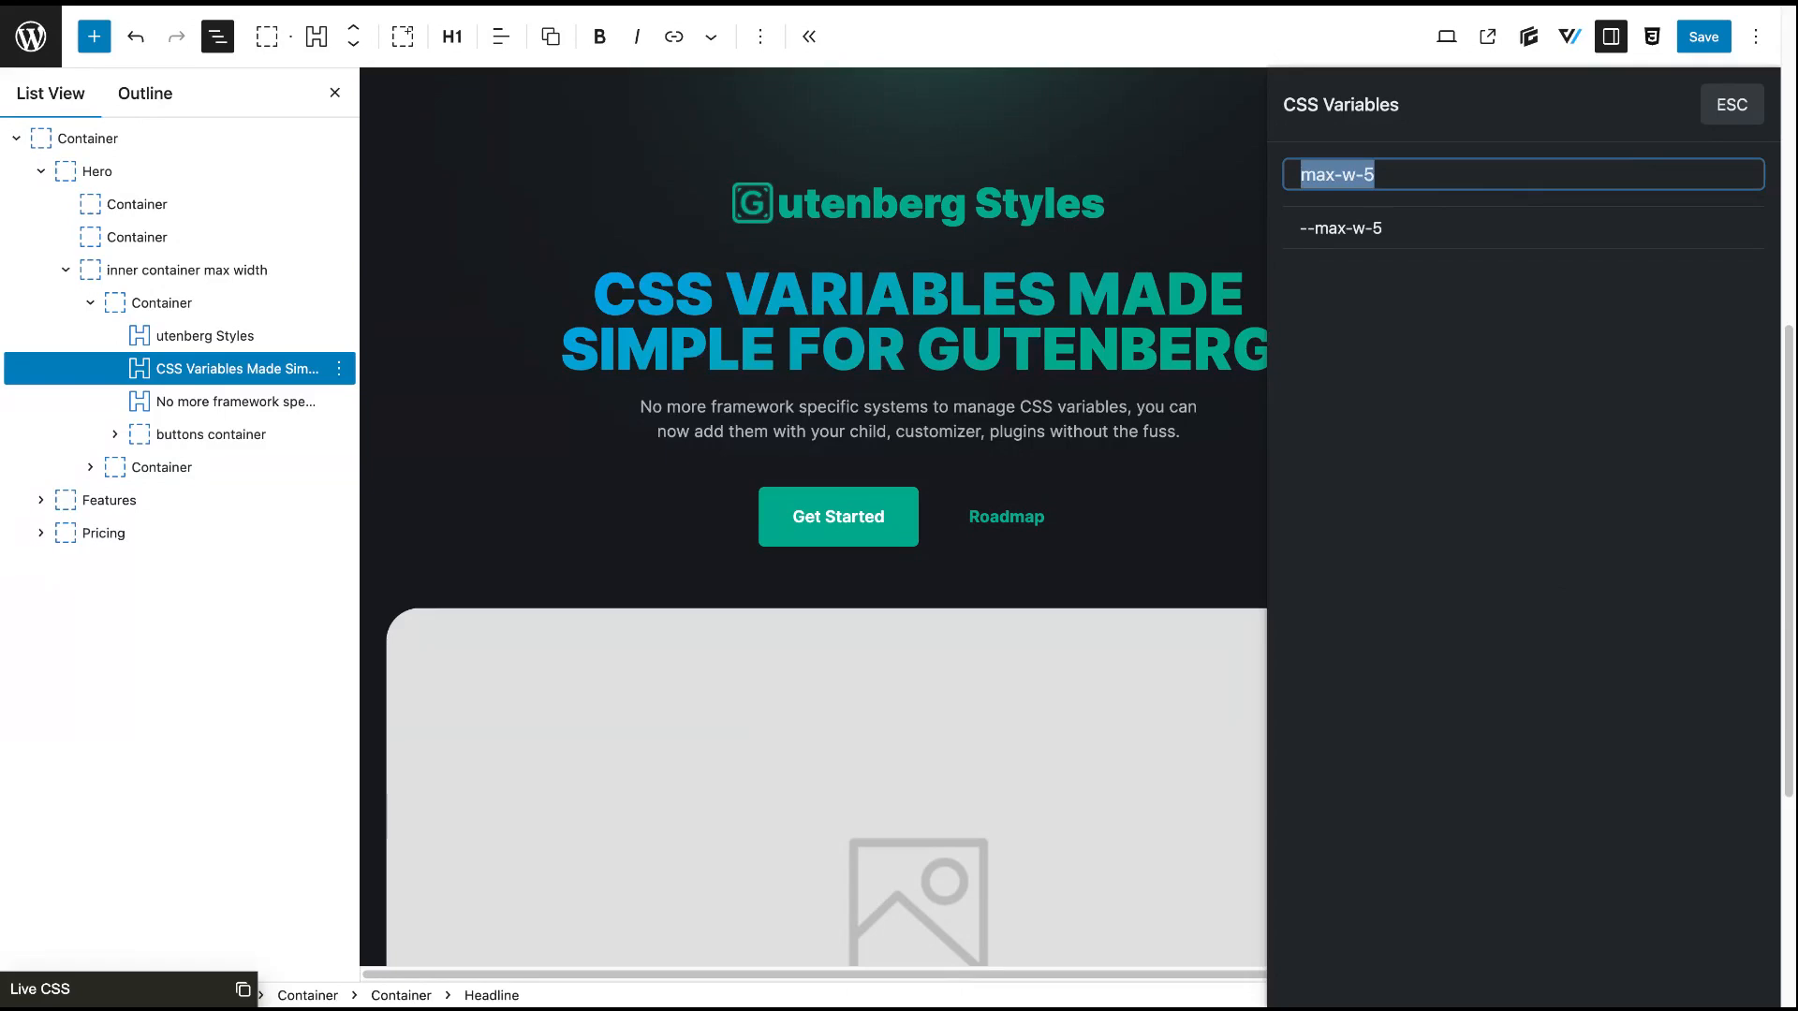
key("BackSpace")
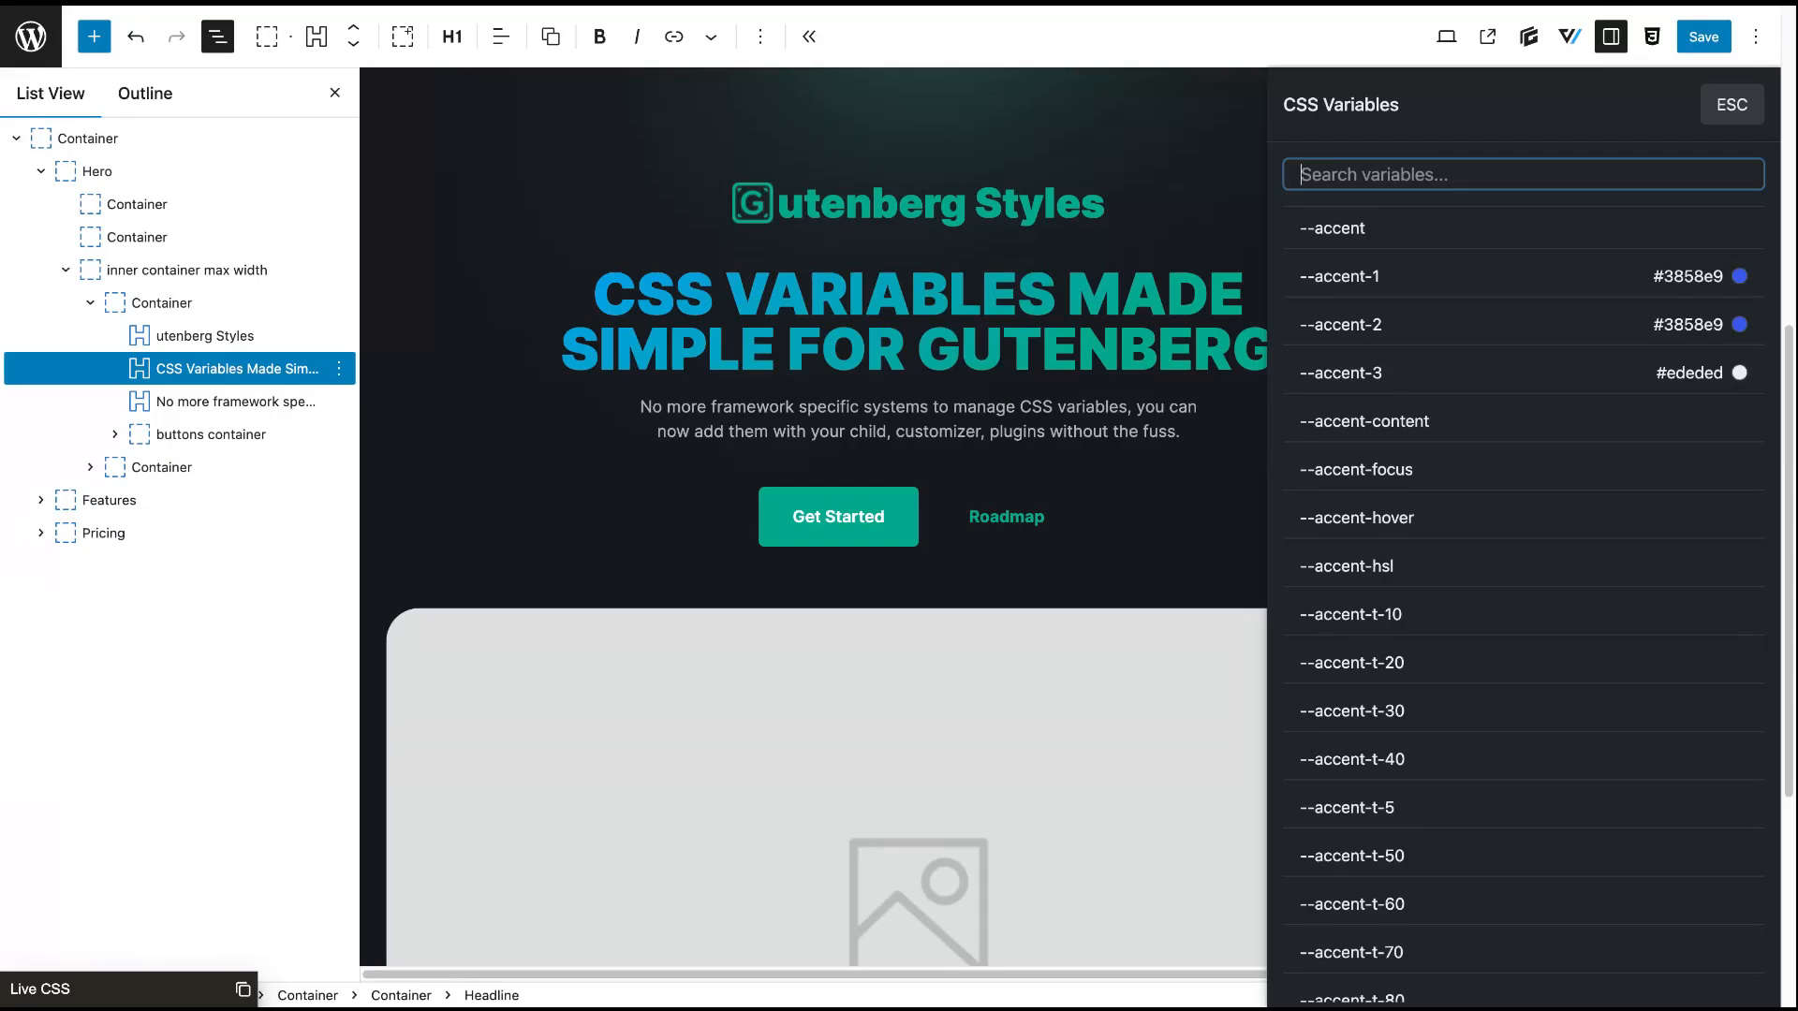
type("gs-brand")
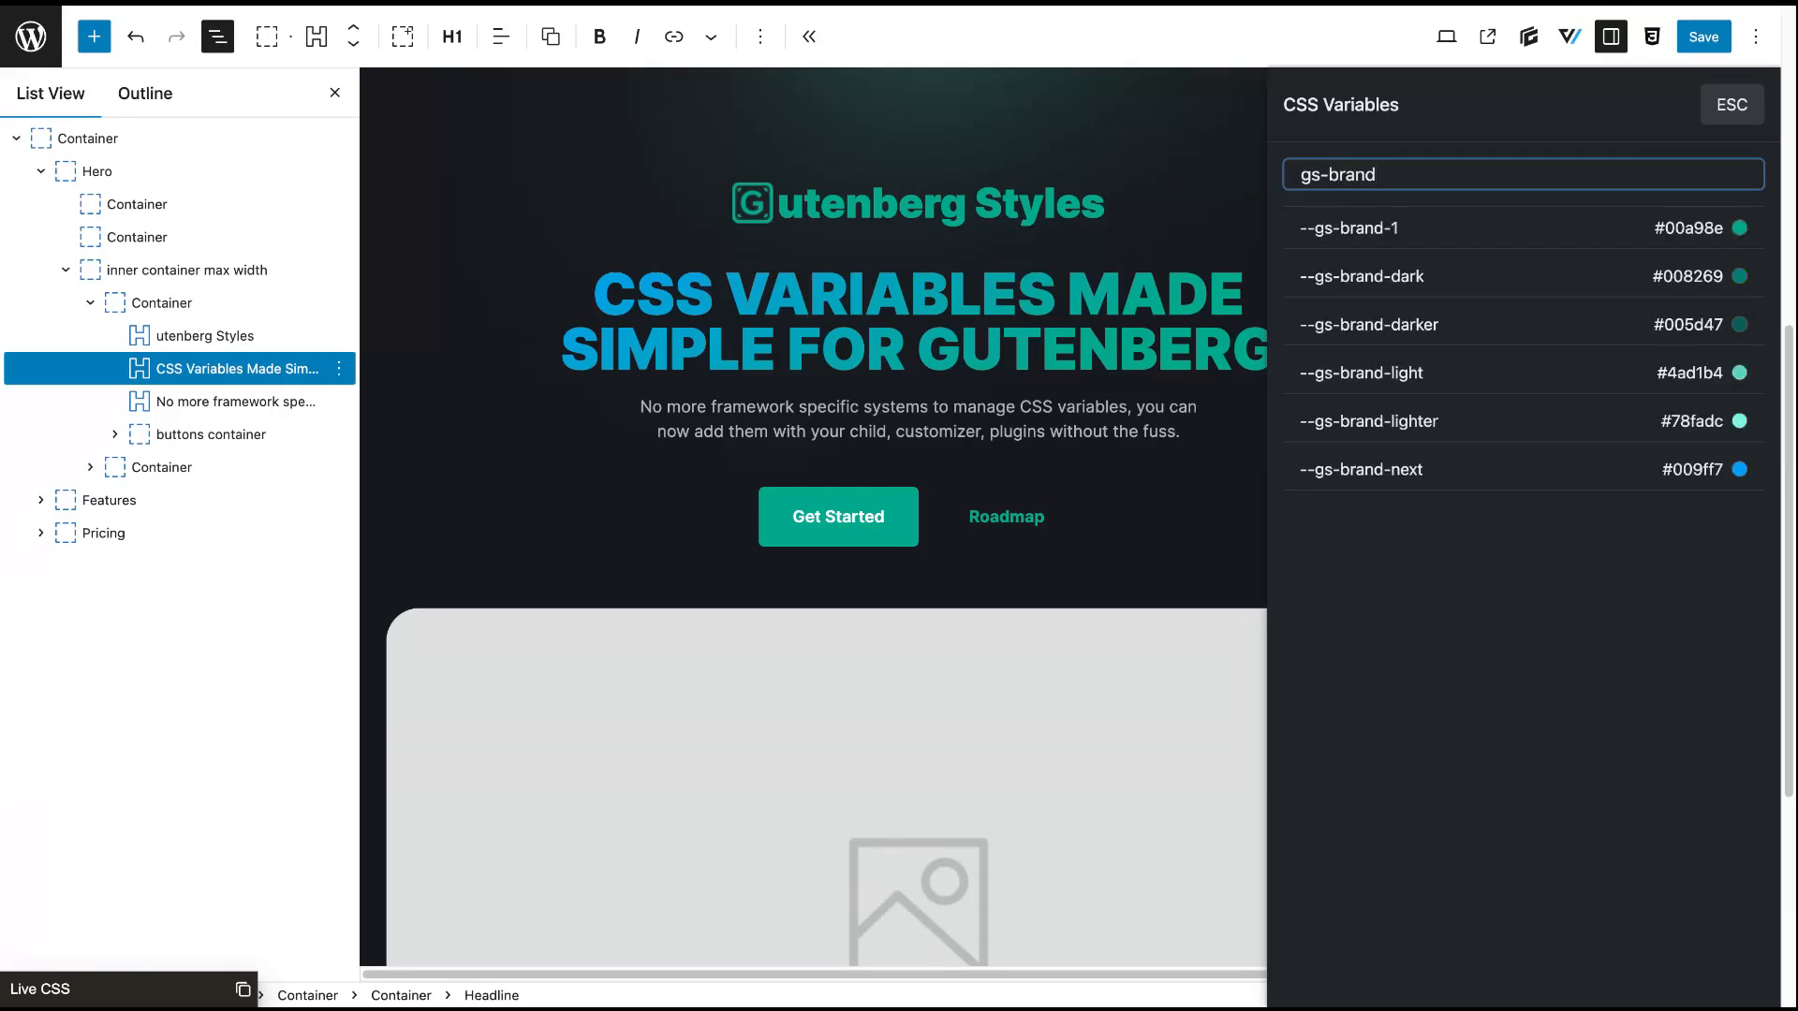
key("Down")
key("Down")
key("Down")
key("Down")
key("Down")
key("Up")
key("Up")
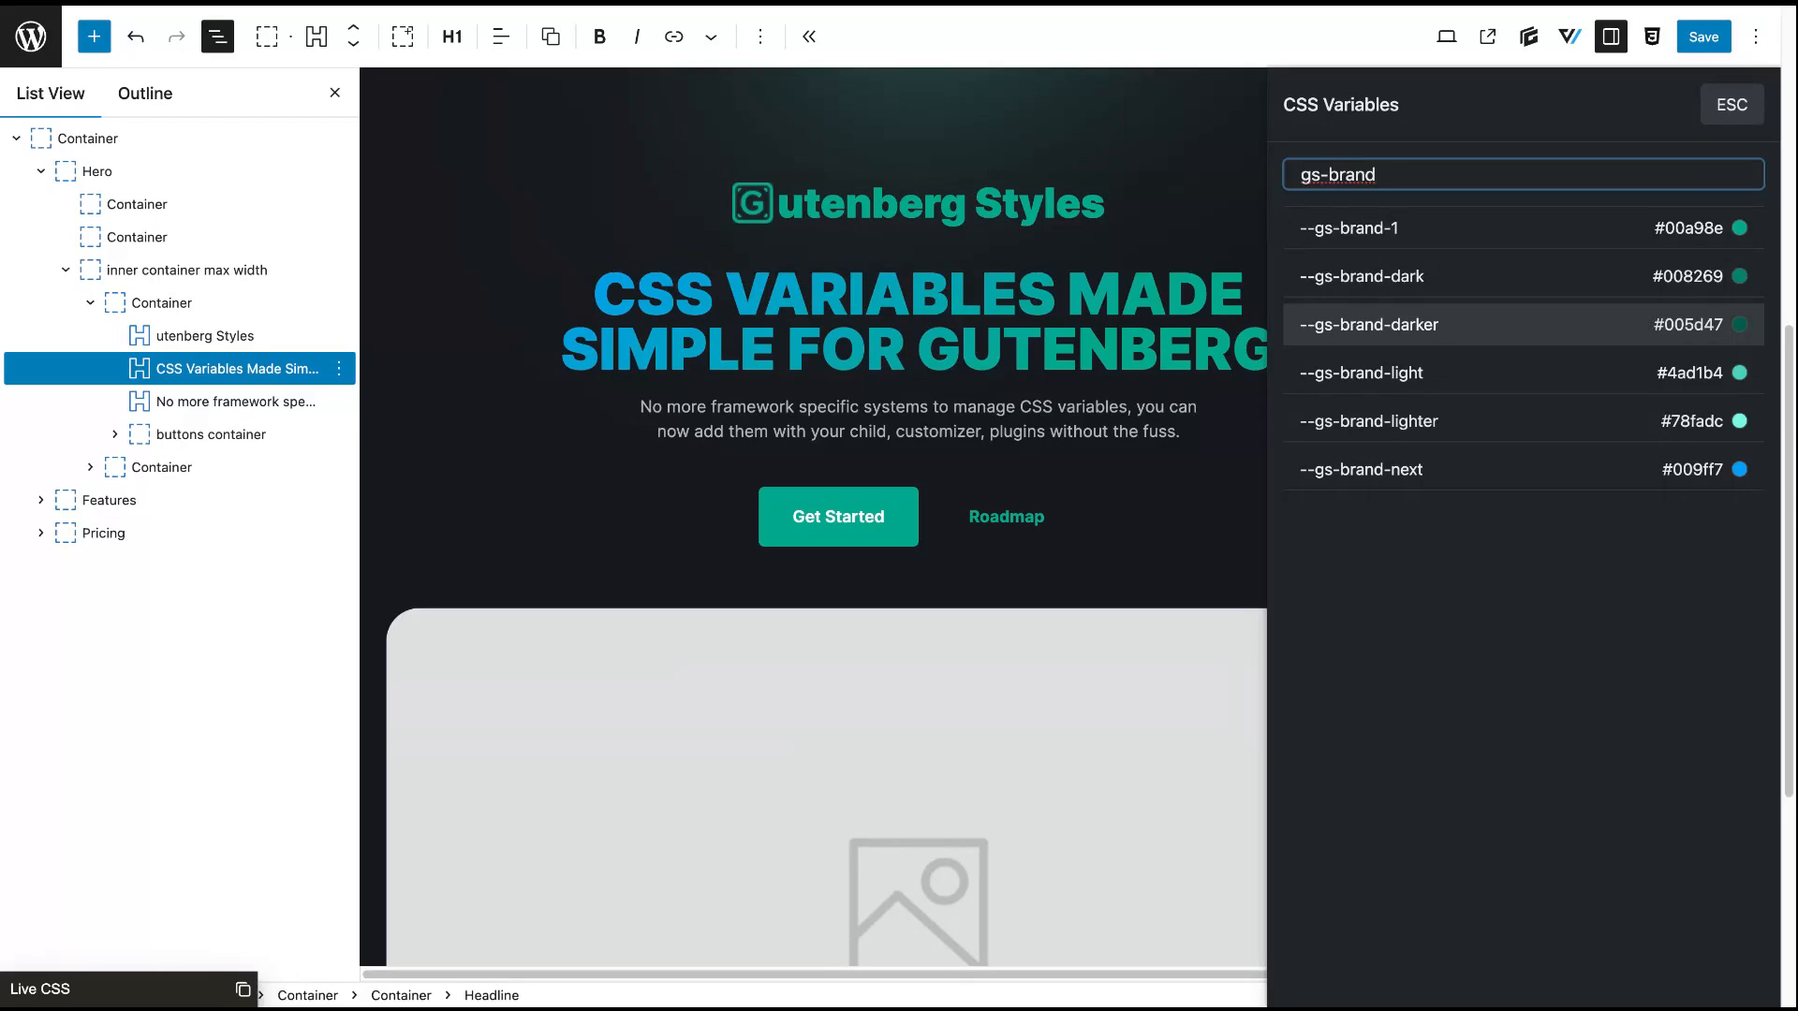
key("Return")
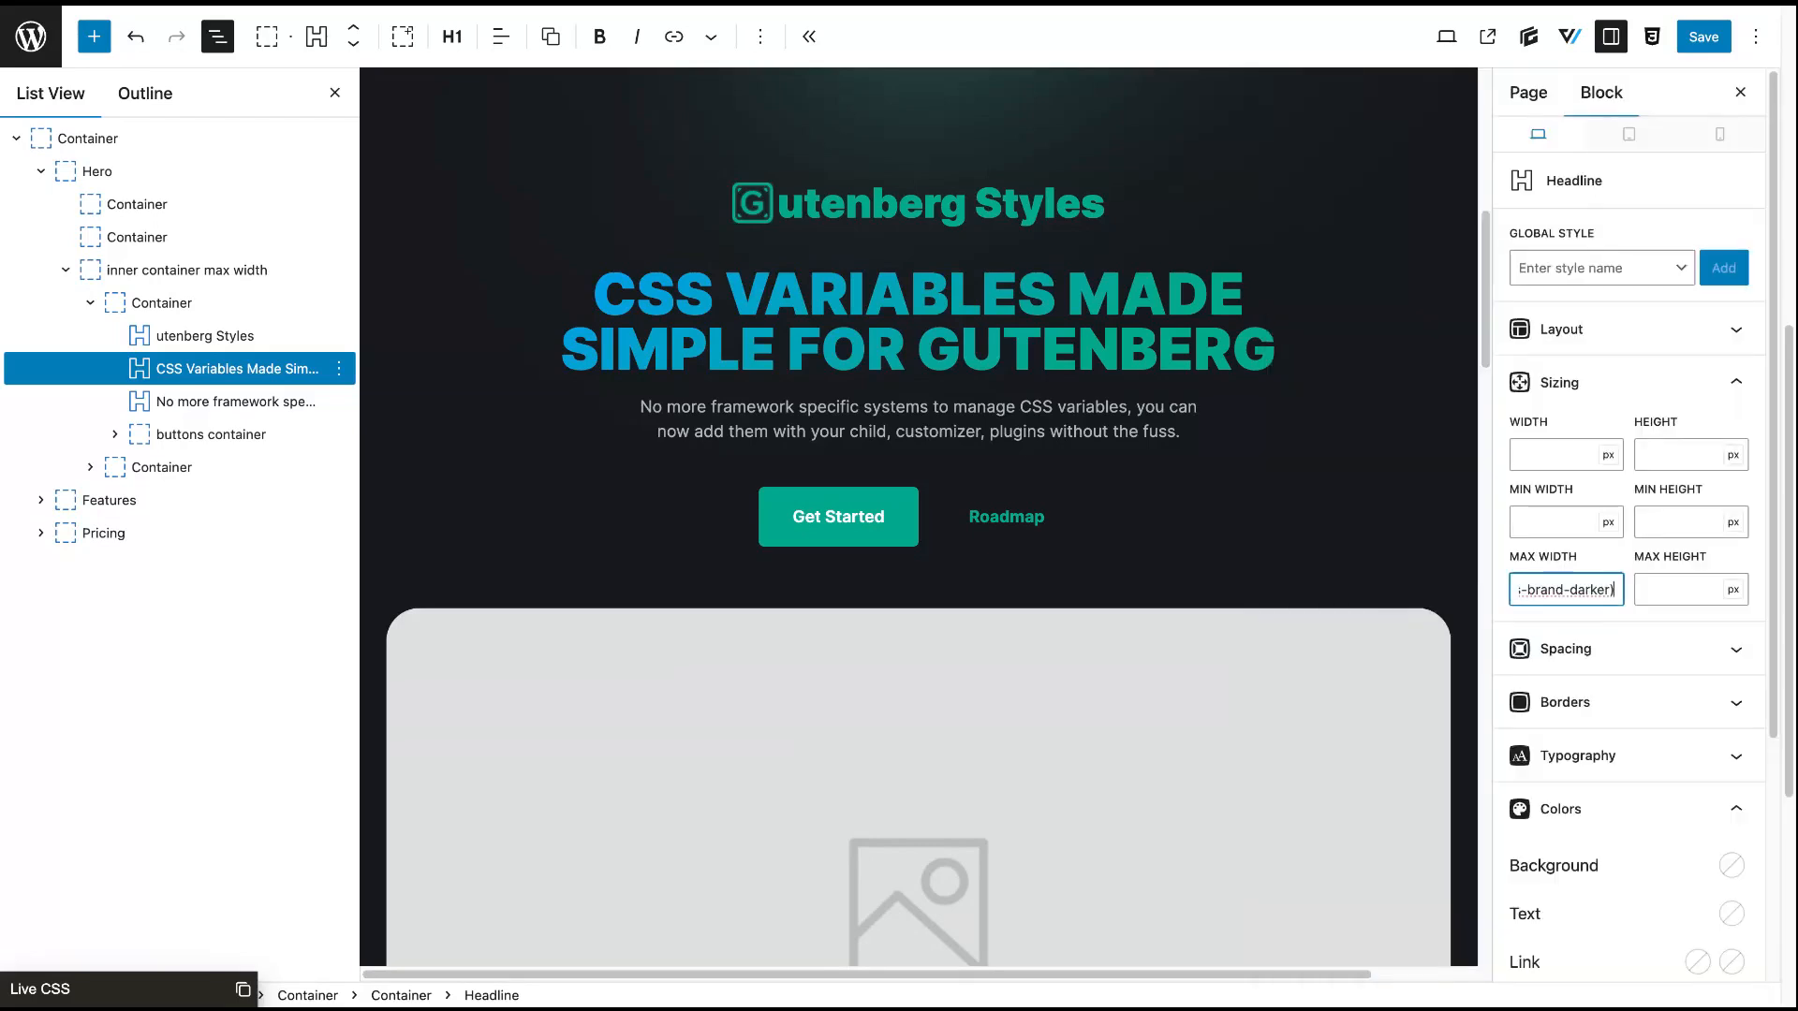
Set the headline's background colour to var(--gs-brand-darker)
left_click(1652, 382)
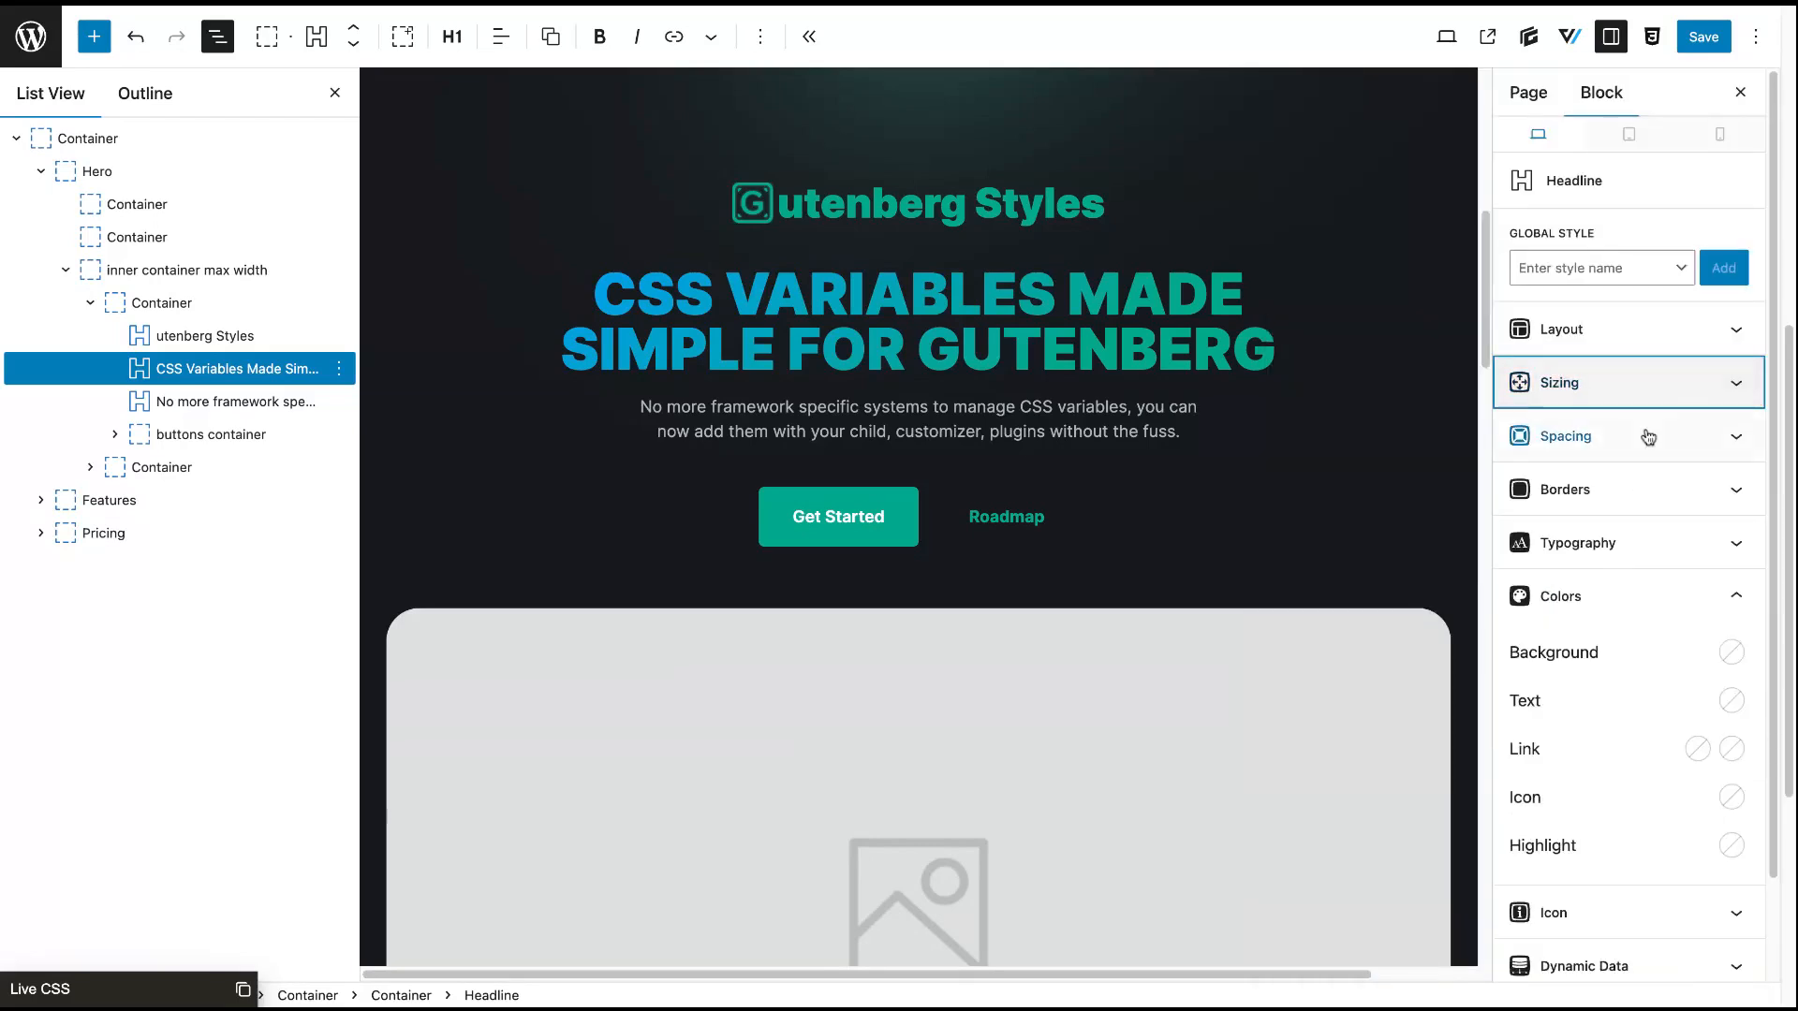
left_click(1731, 652)
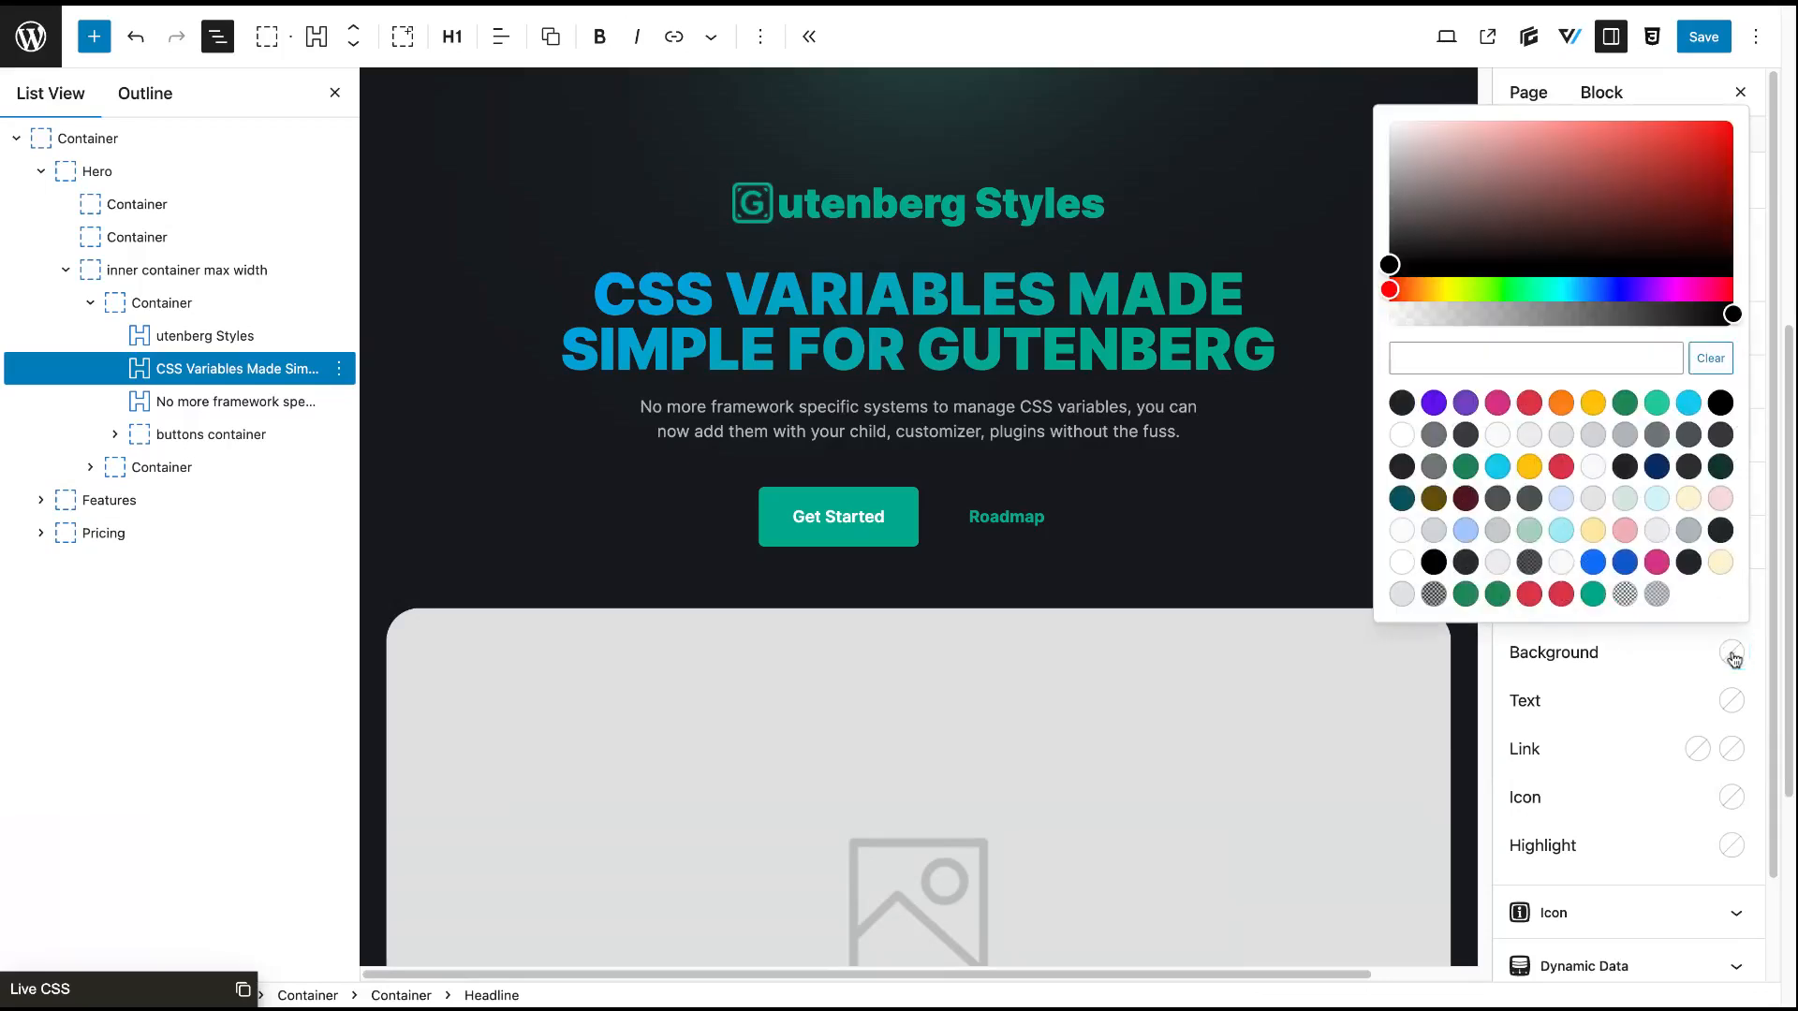
left_click(1511, 358)
type("var(--gs-brand-darker)")
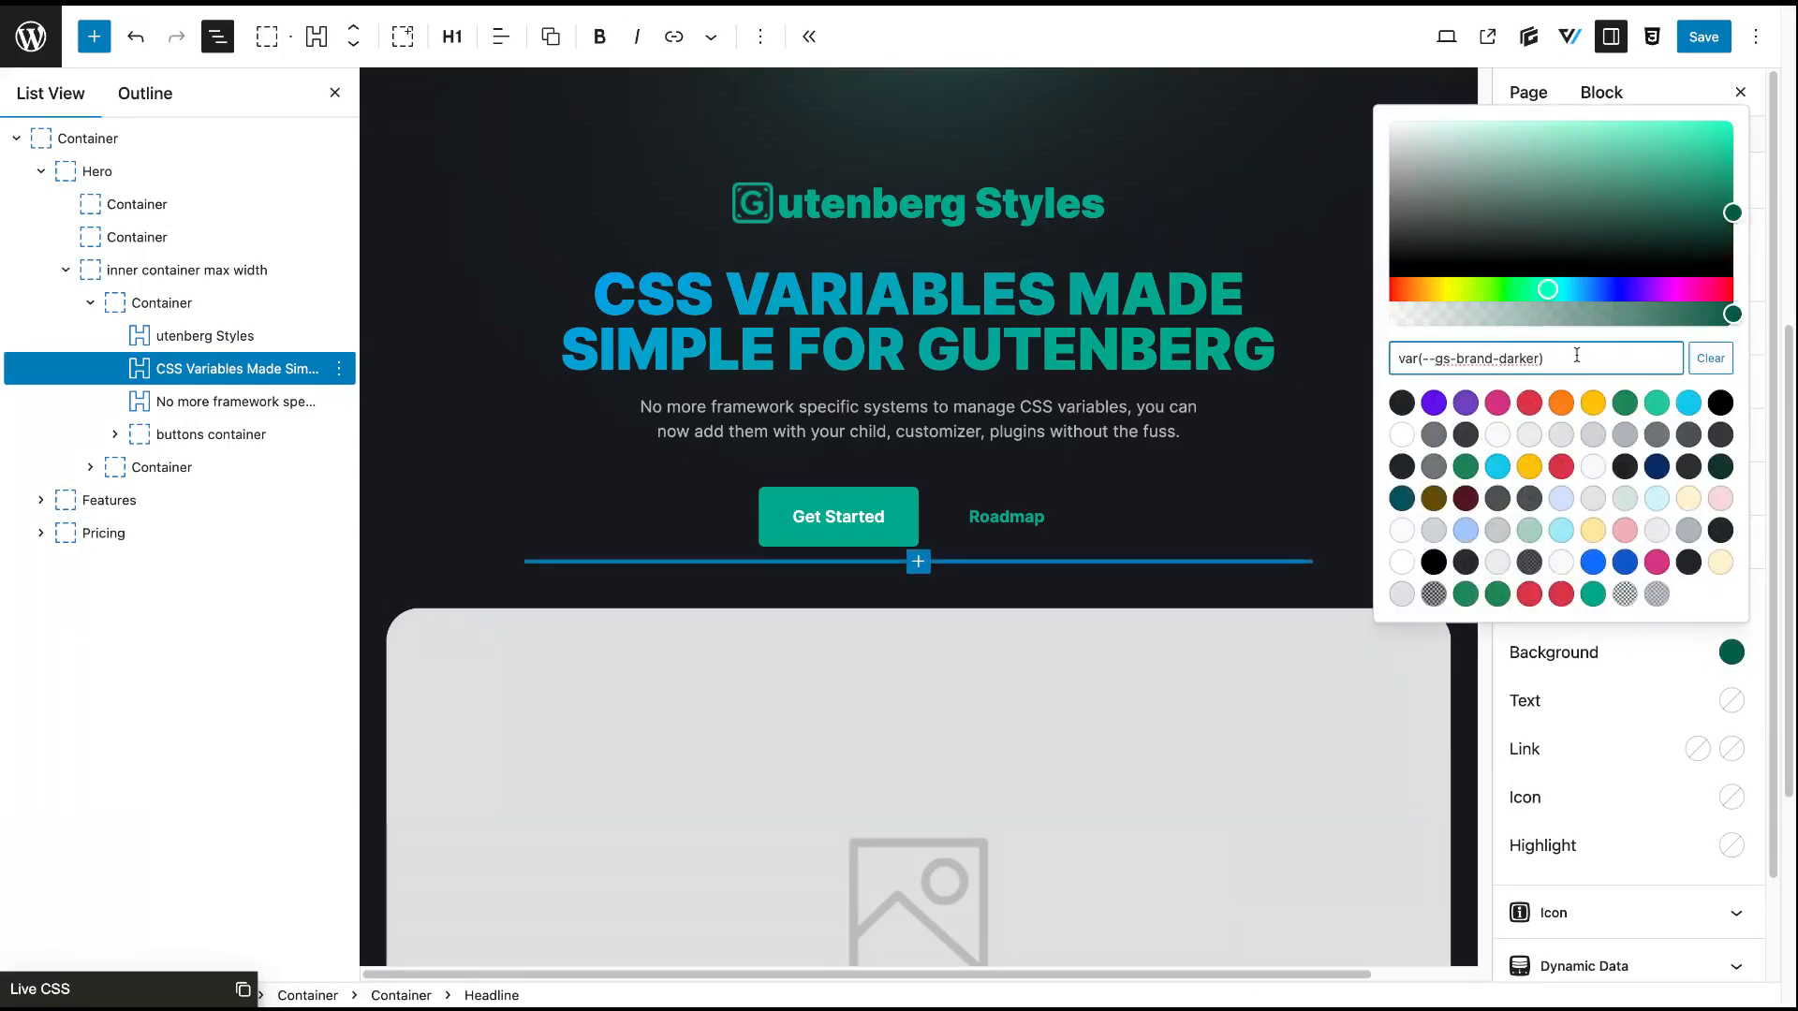
Copy the headline's background colour value, and clear the background colour
triple_click(1519, 360)
key("ctrl+c")
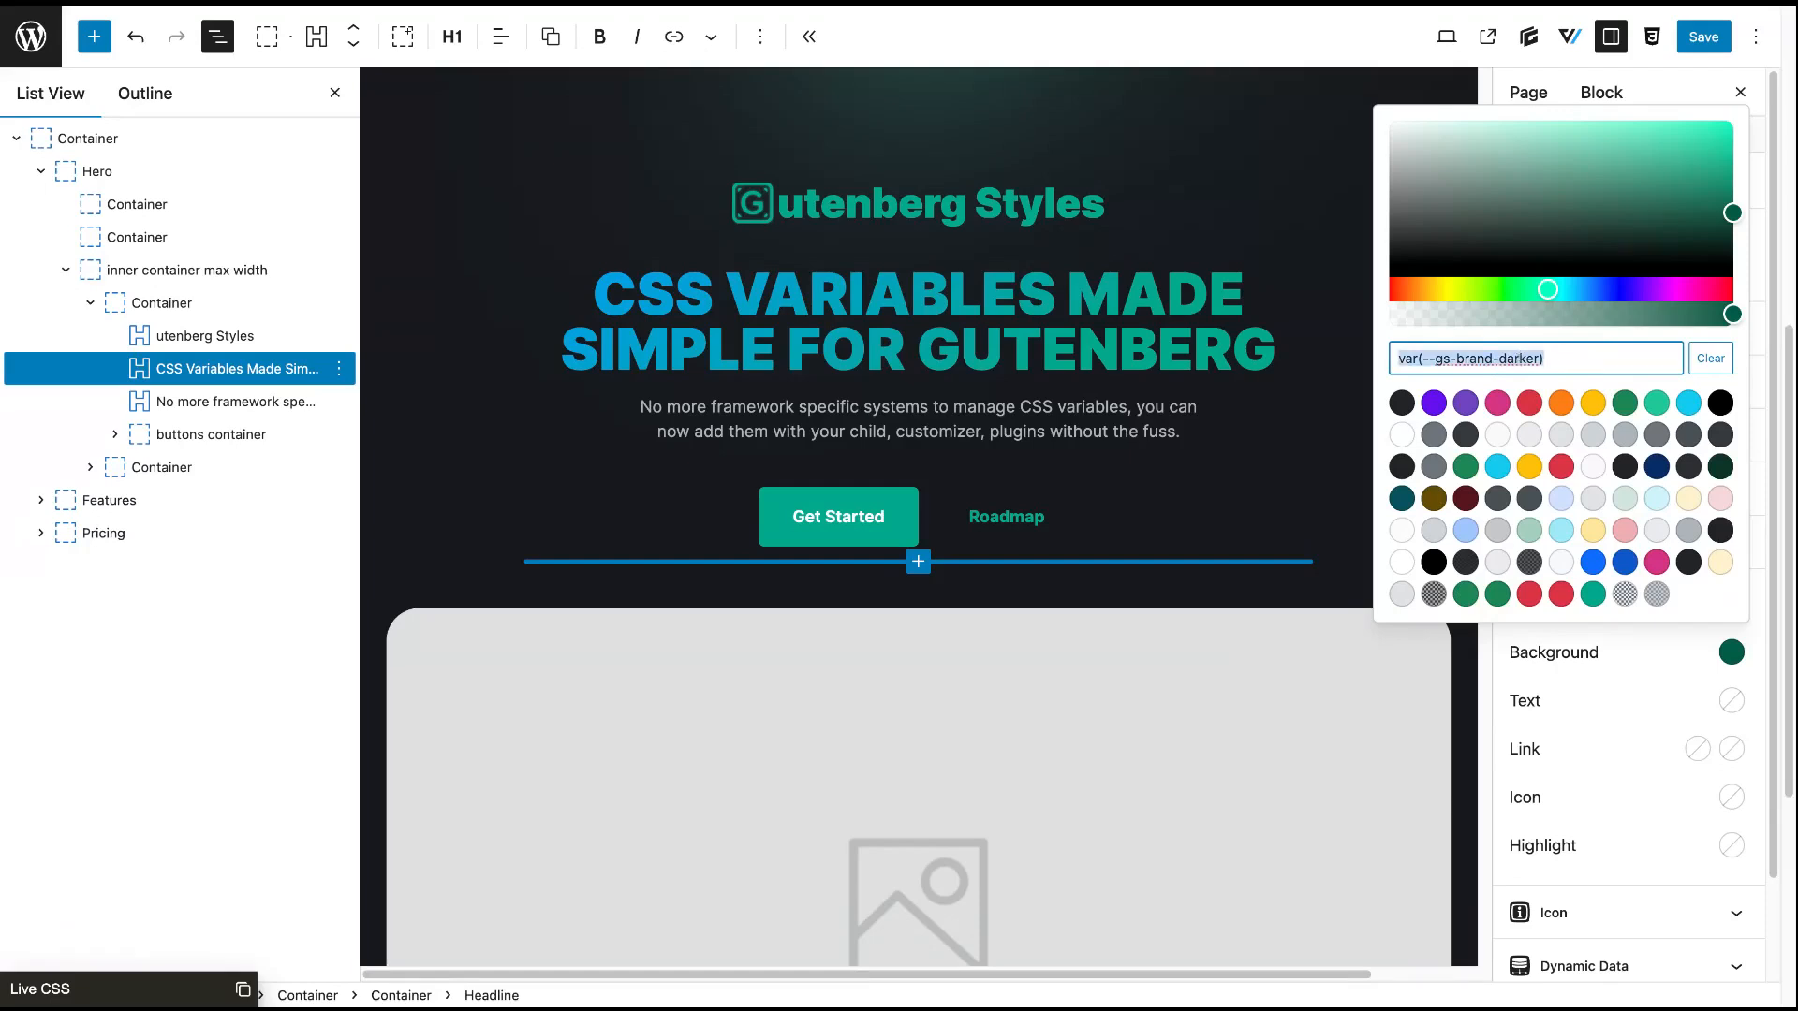
key("BackSpace")
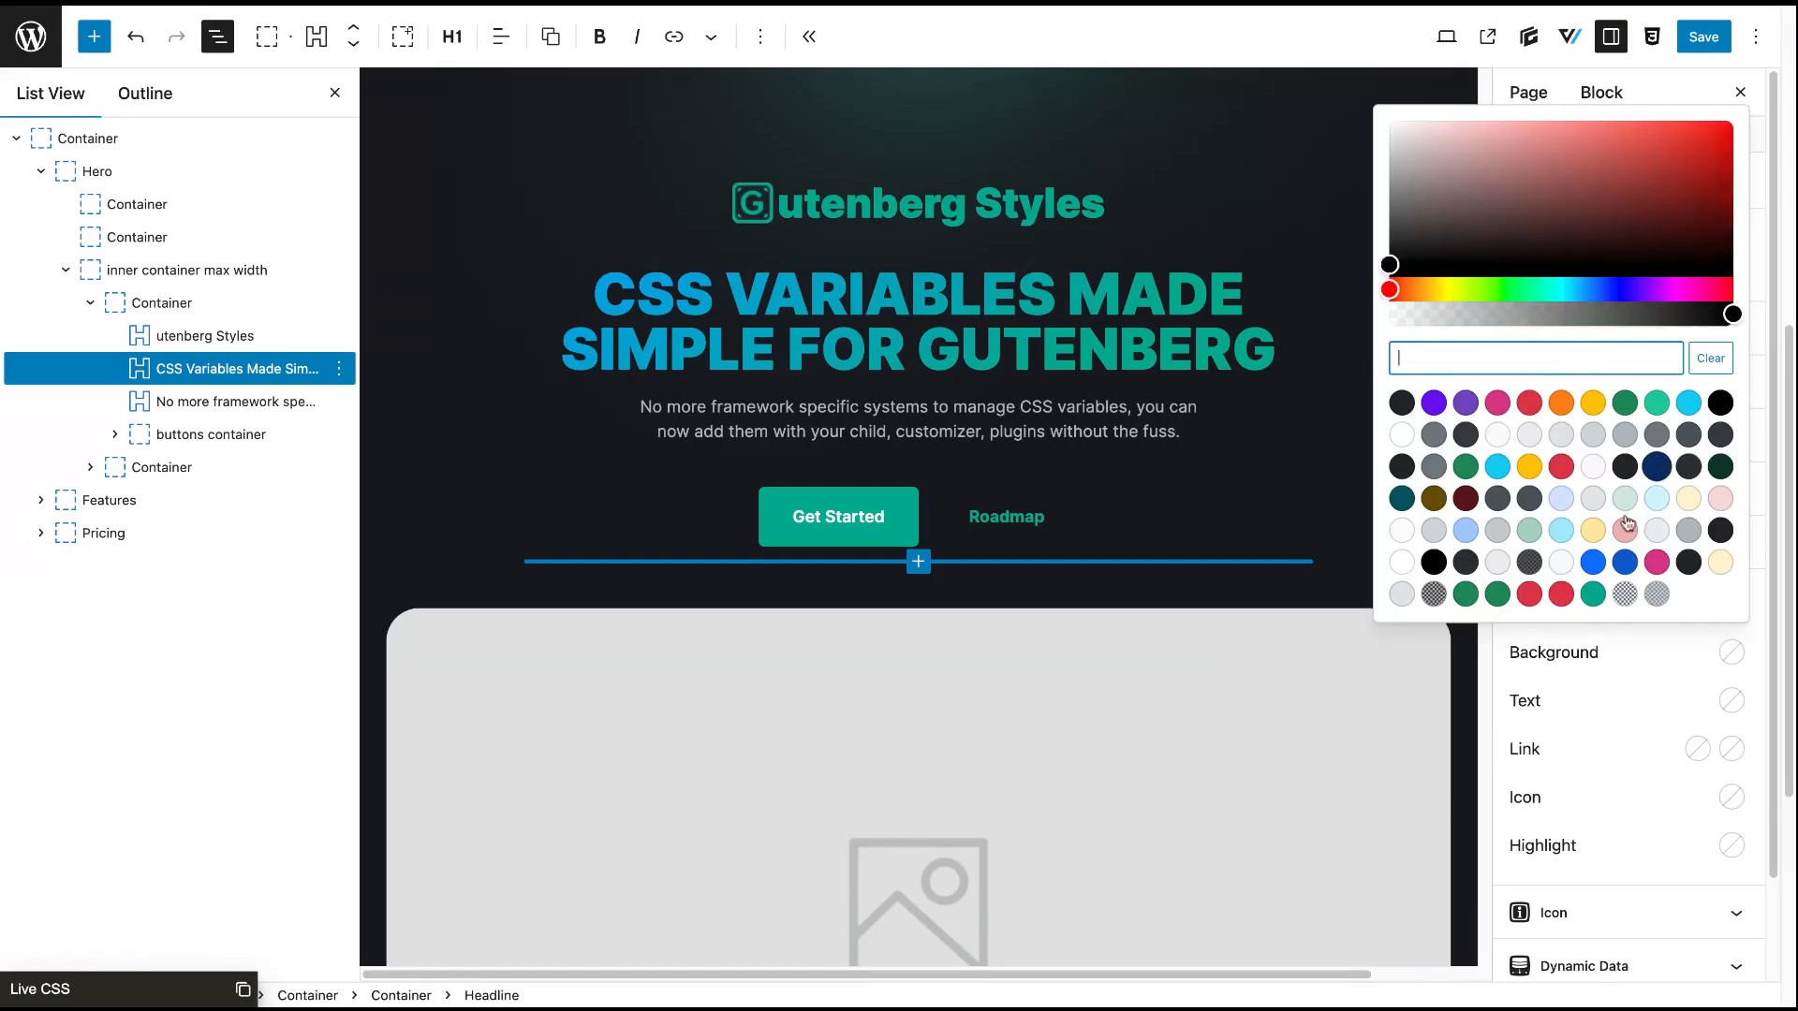
left_click(1489, 649)
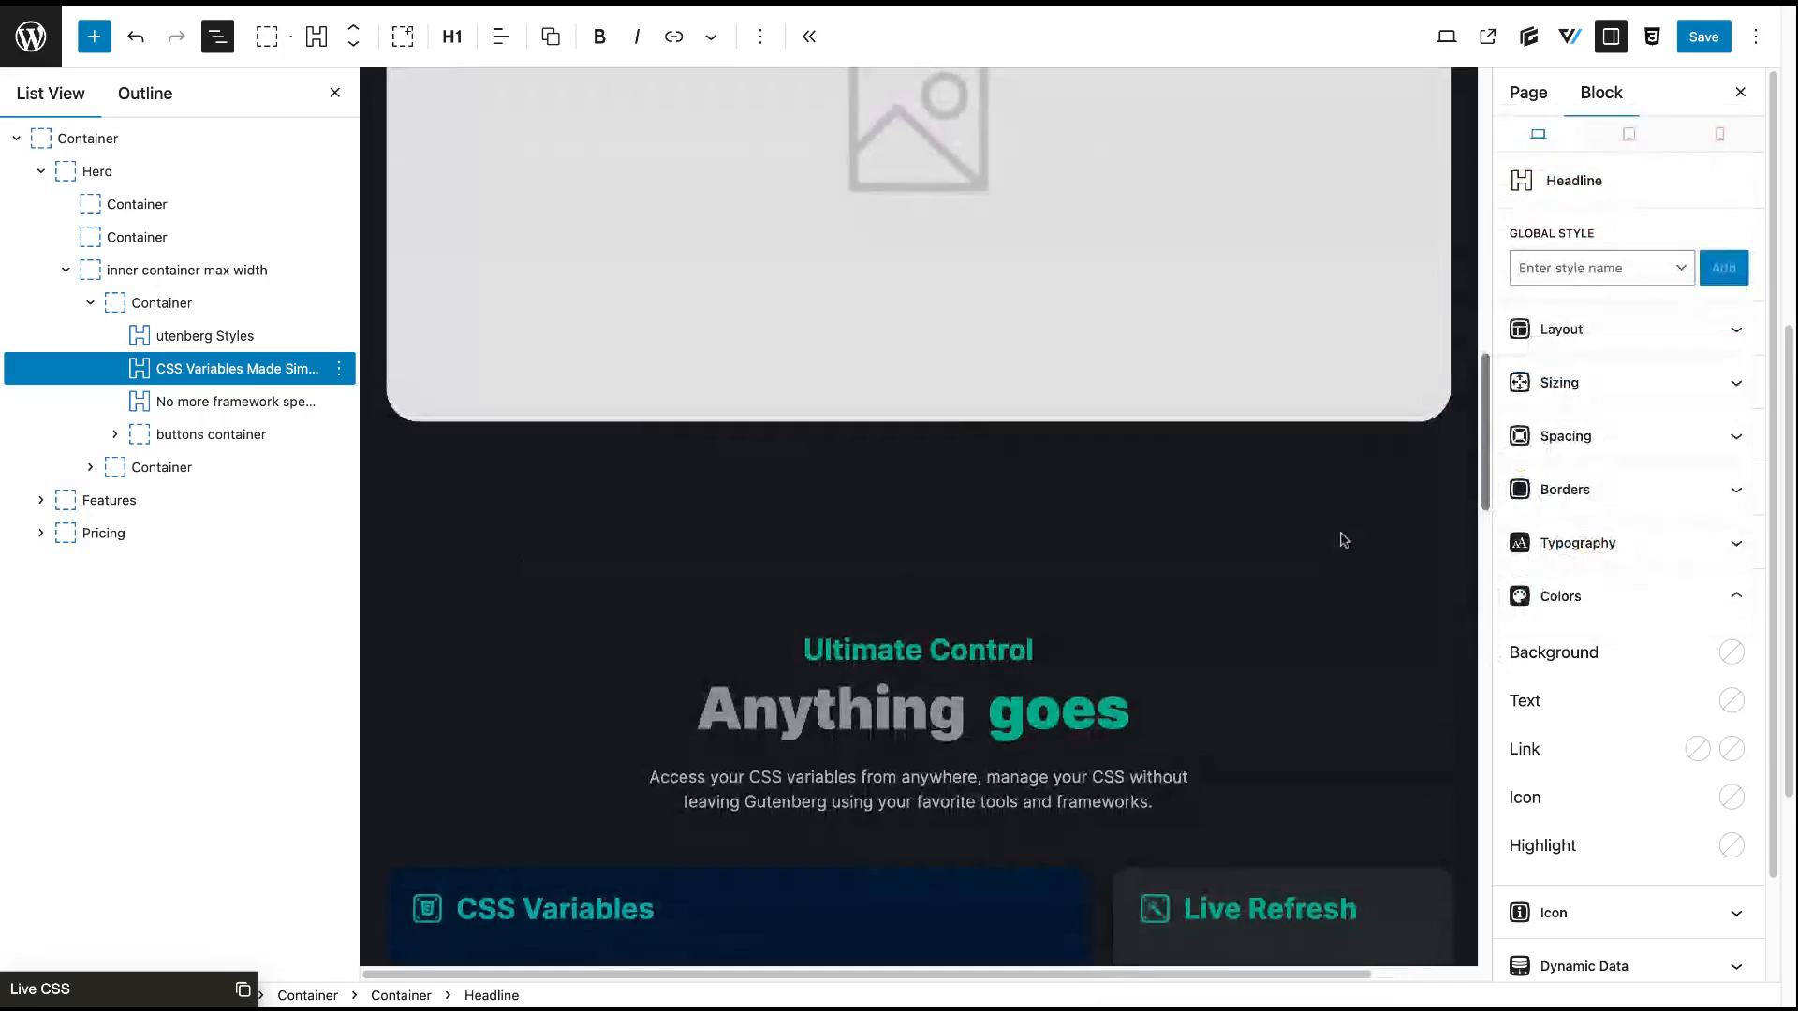
Set the background colour of the hero's description text below the headline to the copied value var(--gs-brand-darker)
scroll(1341, 534, "up", 7)
scroll(1342, 540, "up", 4)
scroll(1343, 540, "down", 1)
left_click(1129, 582)
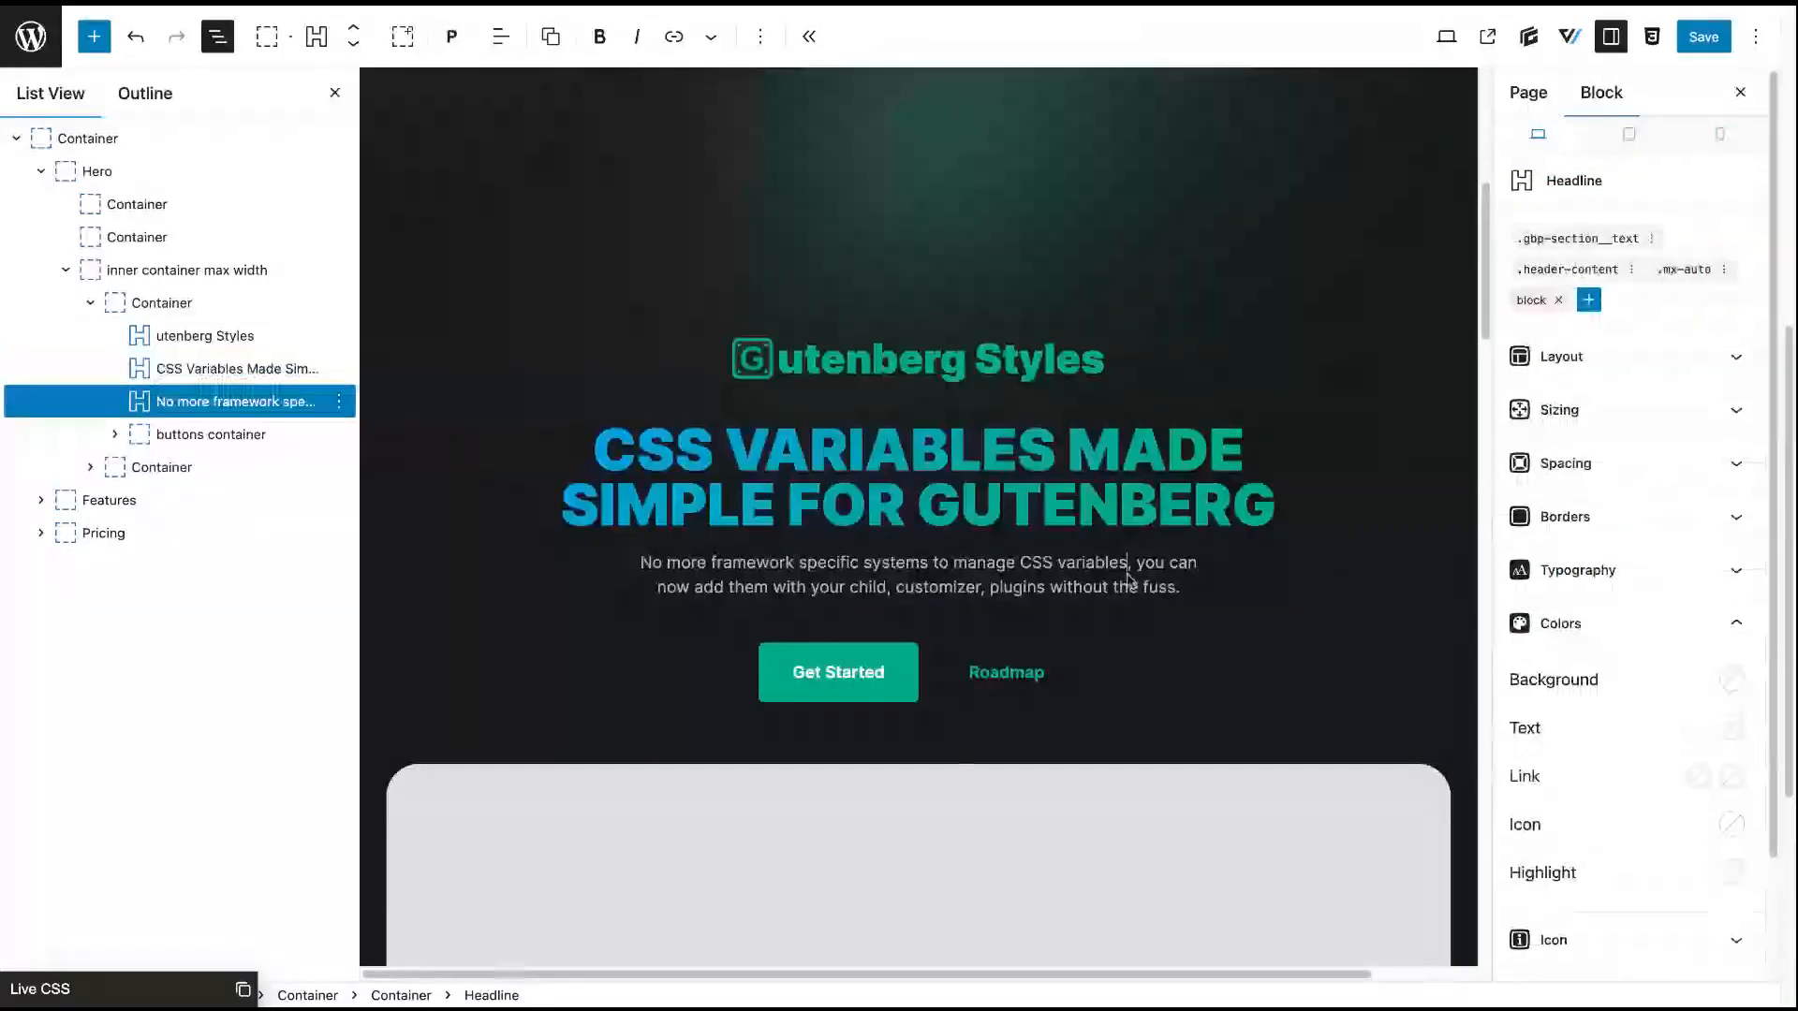
left_click(1731, 680)
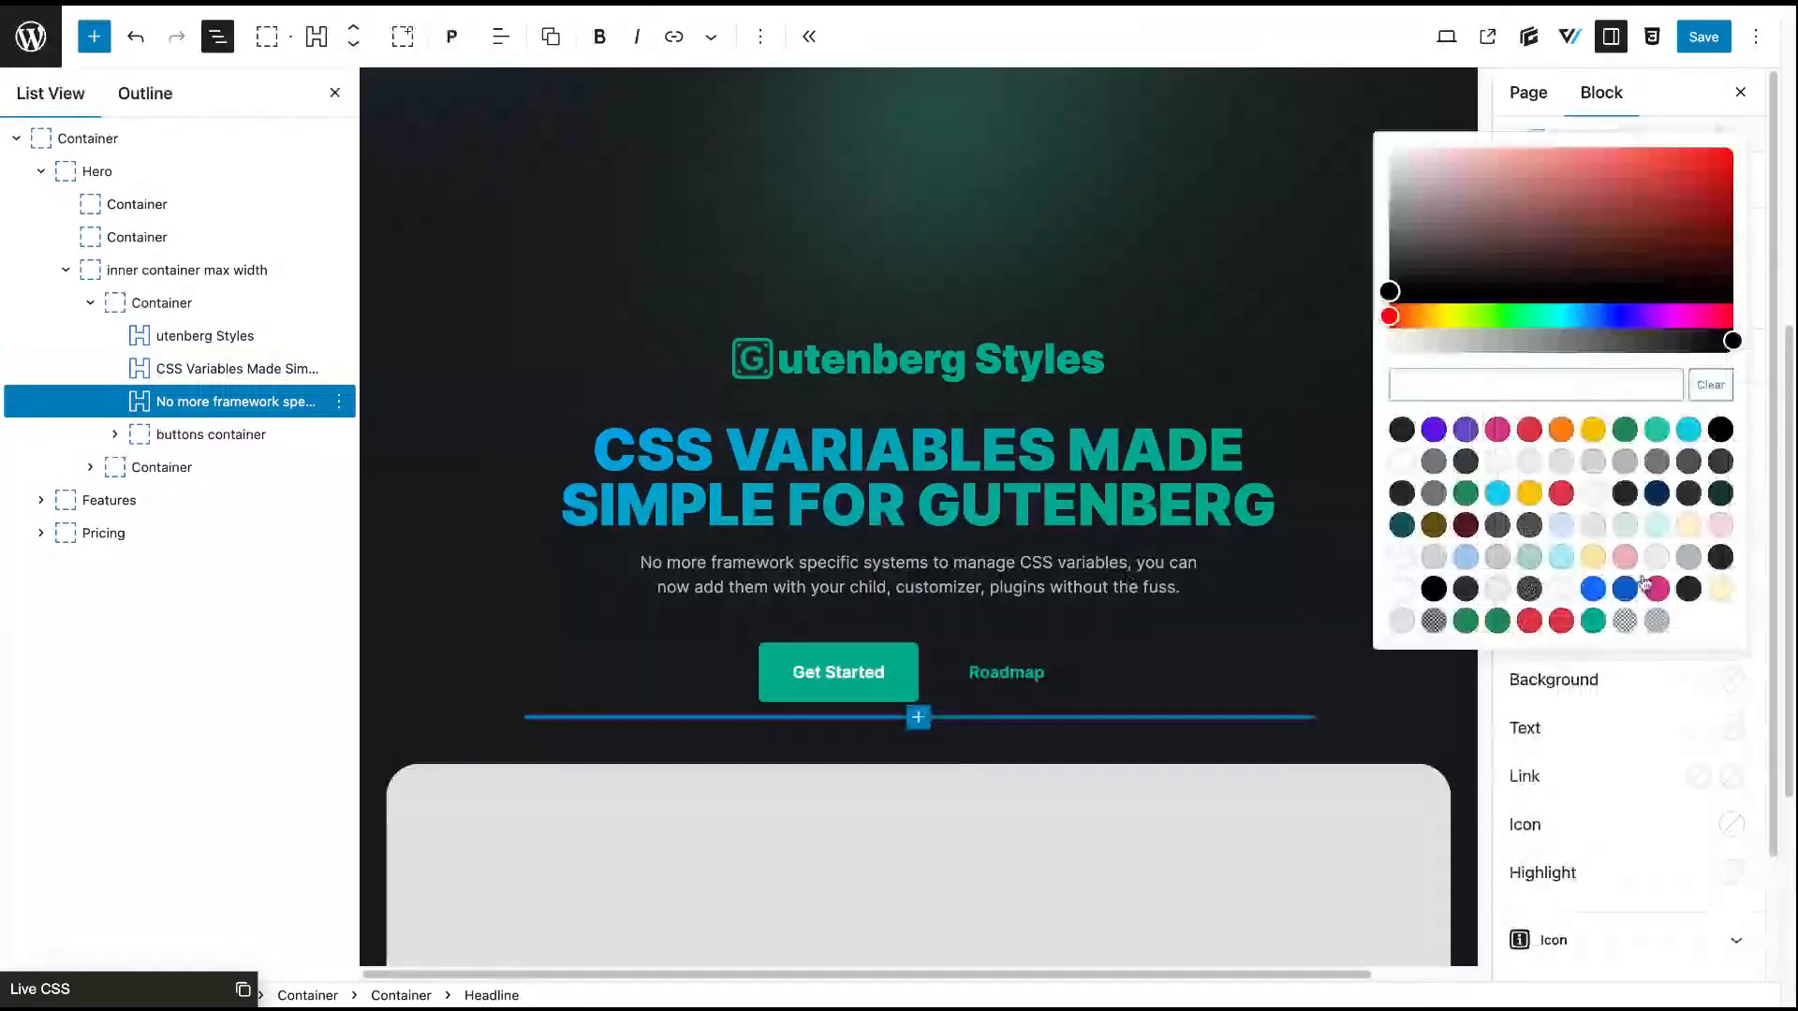
left_click(1586, 384)
key("ctrl+v")
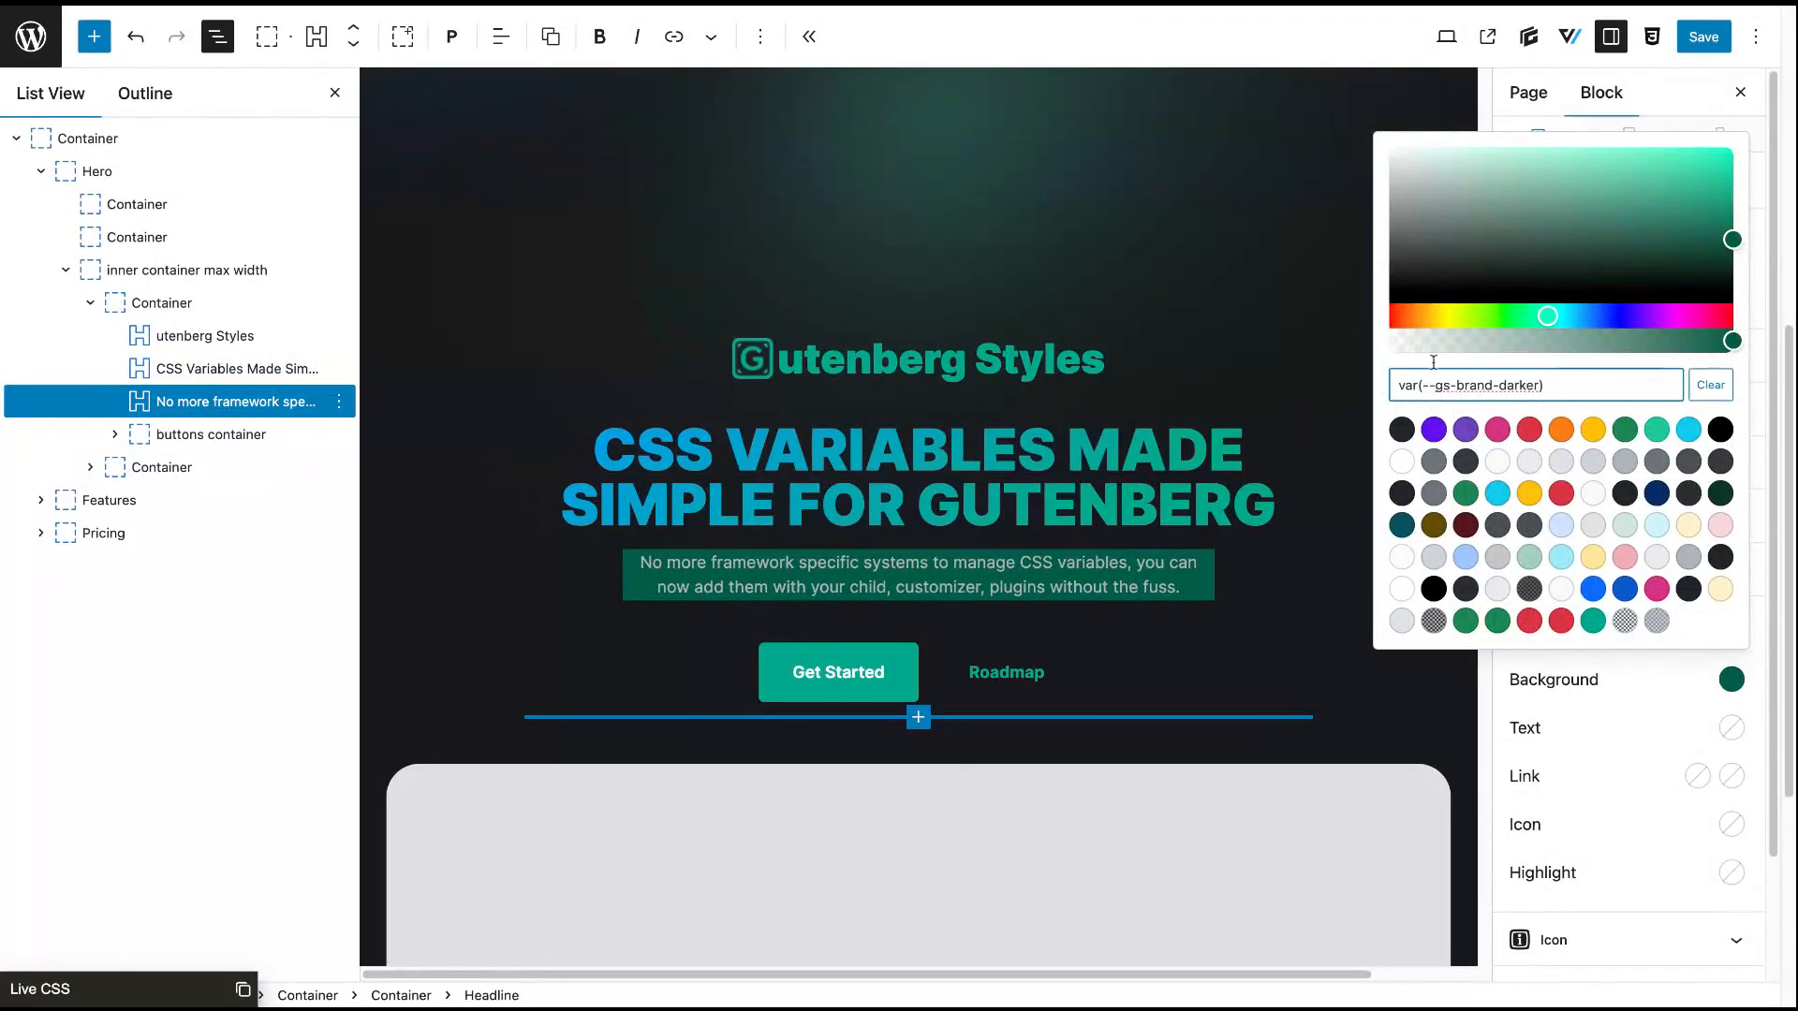
Clear the description text's background colour and close the colour picker
key("ctrl+a")
key("BackSpace")
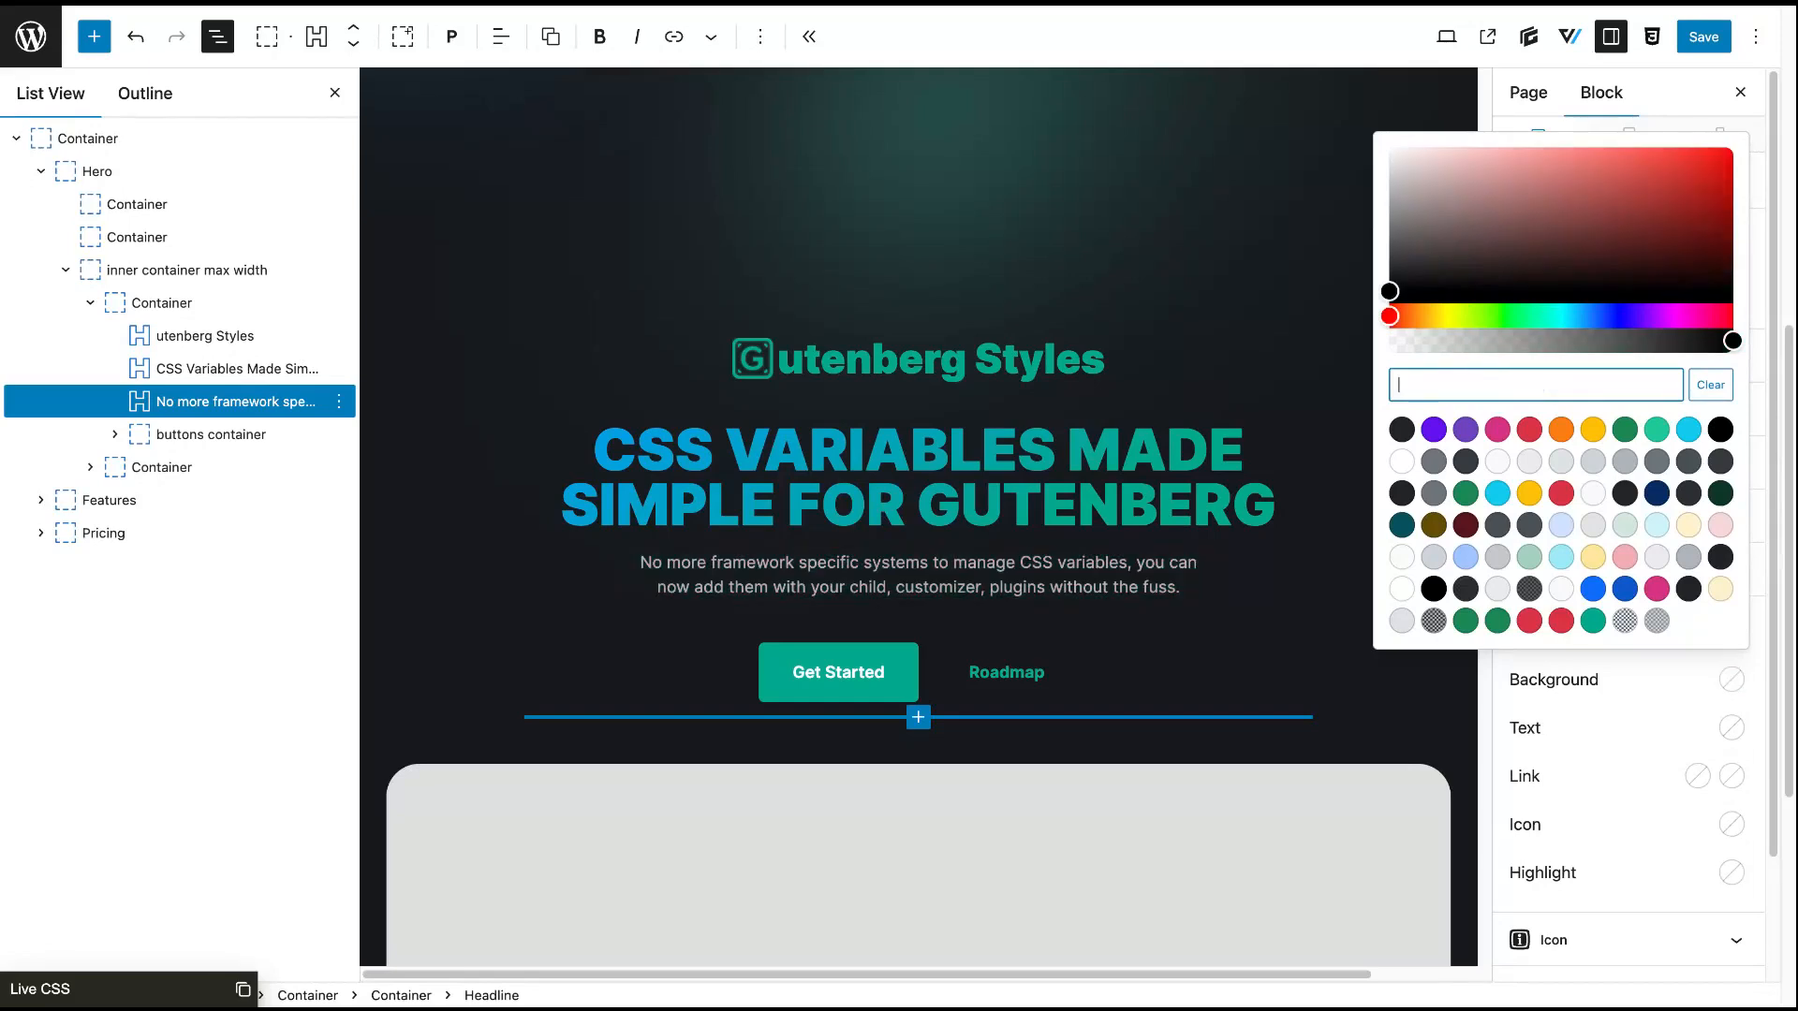
left_click(1339, 37)
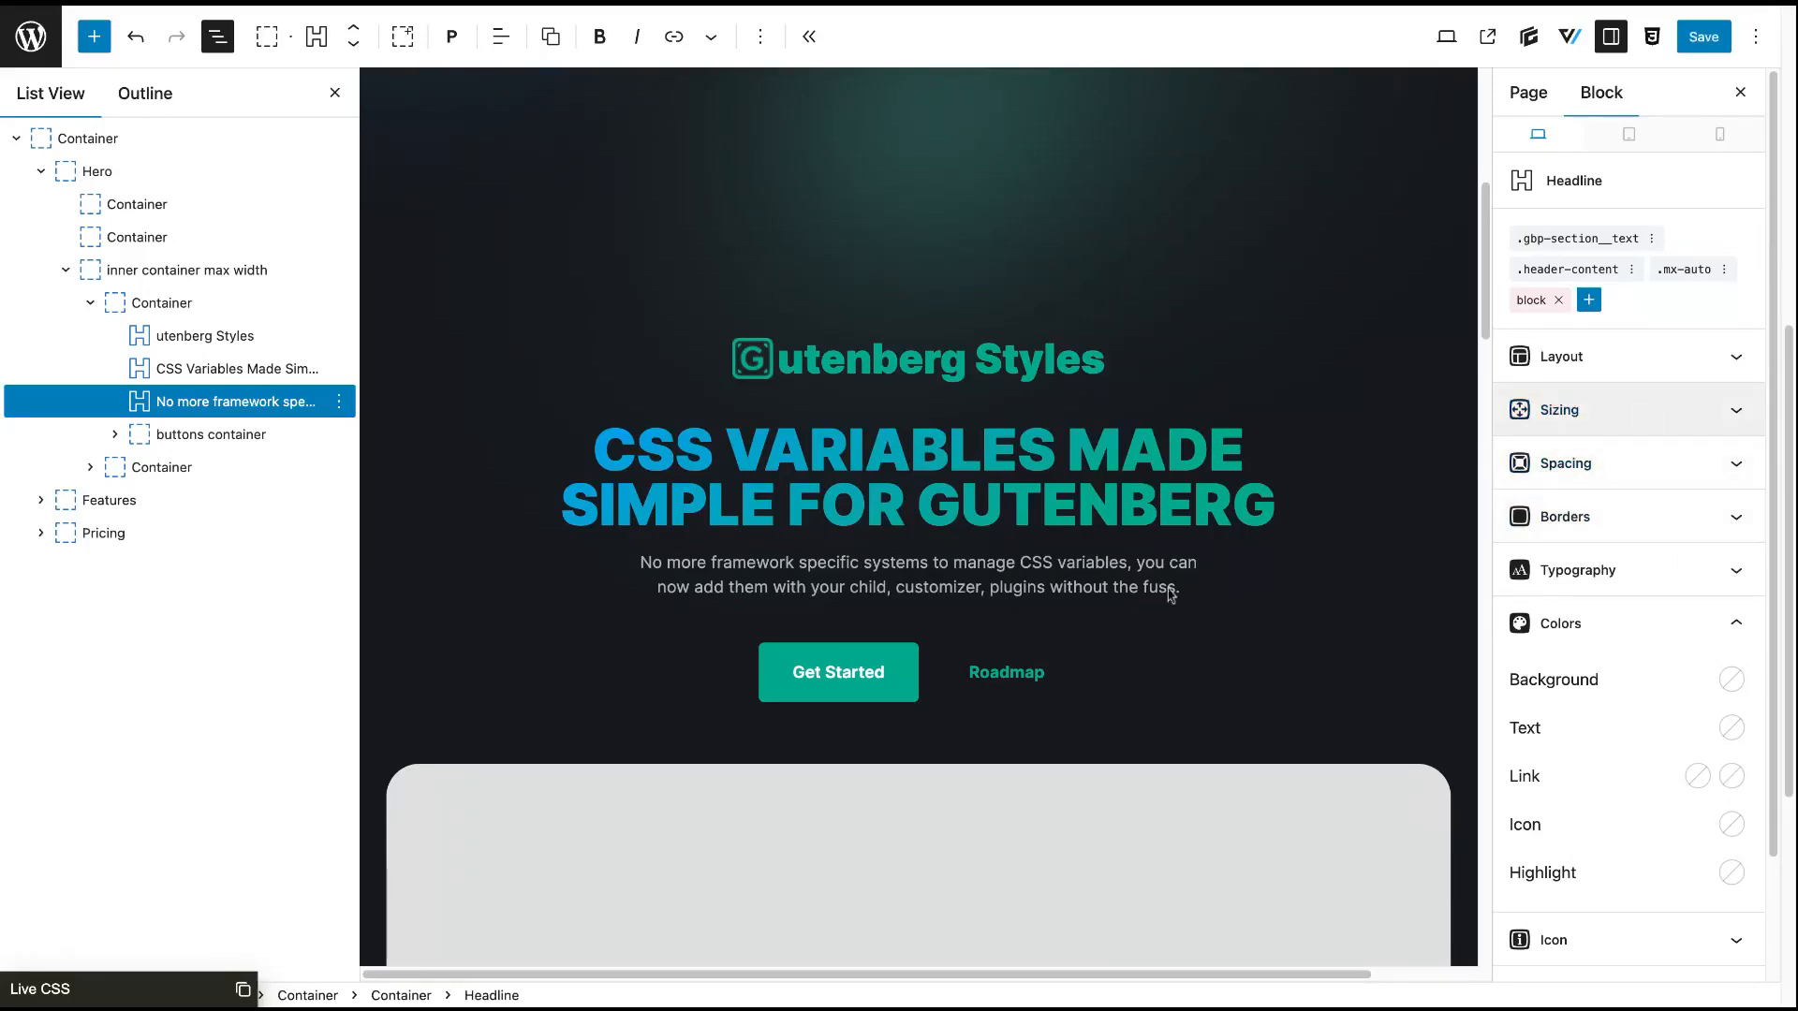
Open the Live CSS editor and declare "$color-primary: blue;" above the :root block
left_click(148, 989)
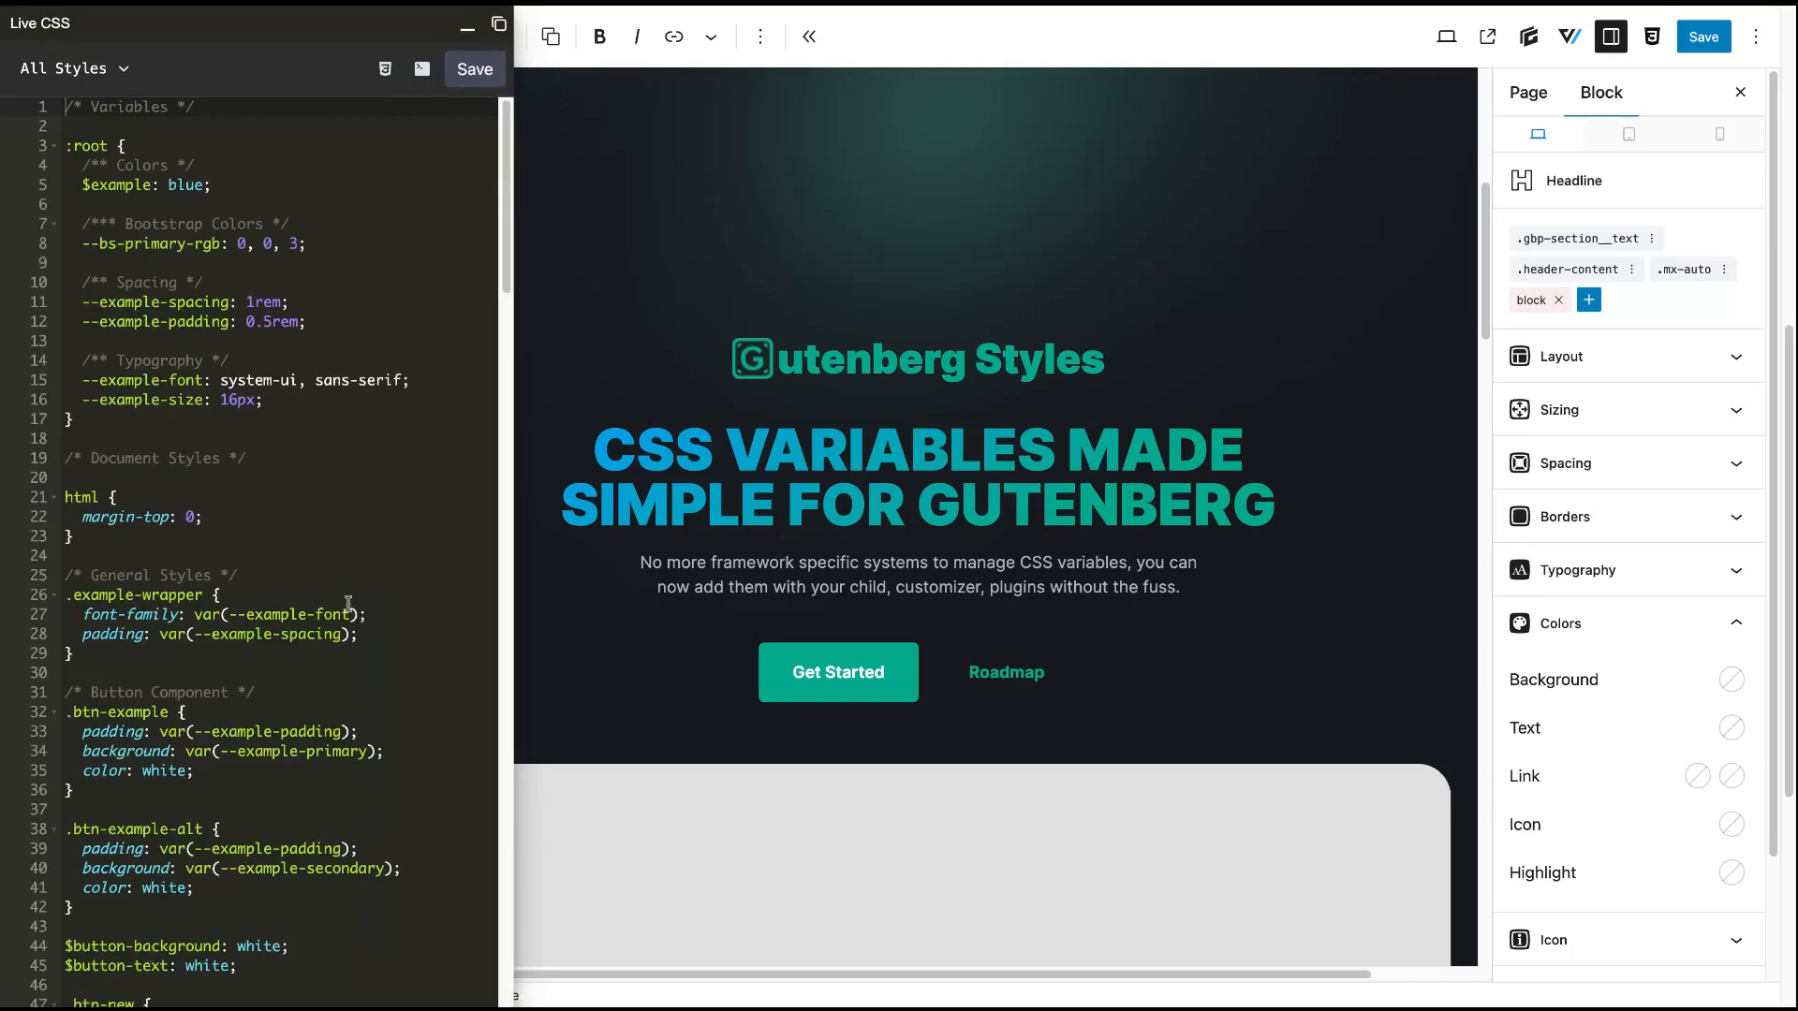
left_click(290, 181)
left_click(292, 113)
key("Return")
key("Return")
type("$")
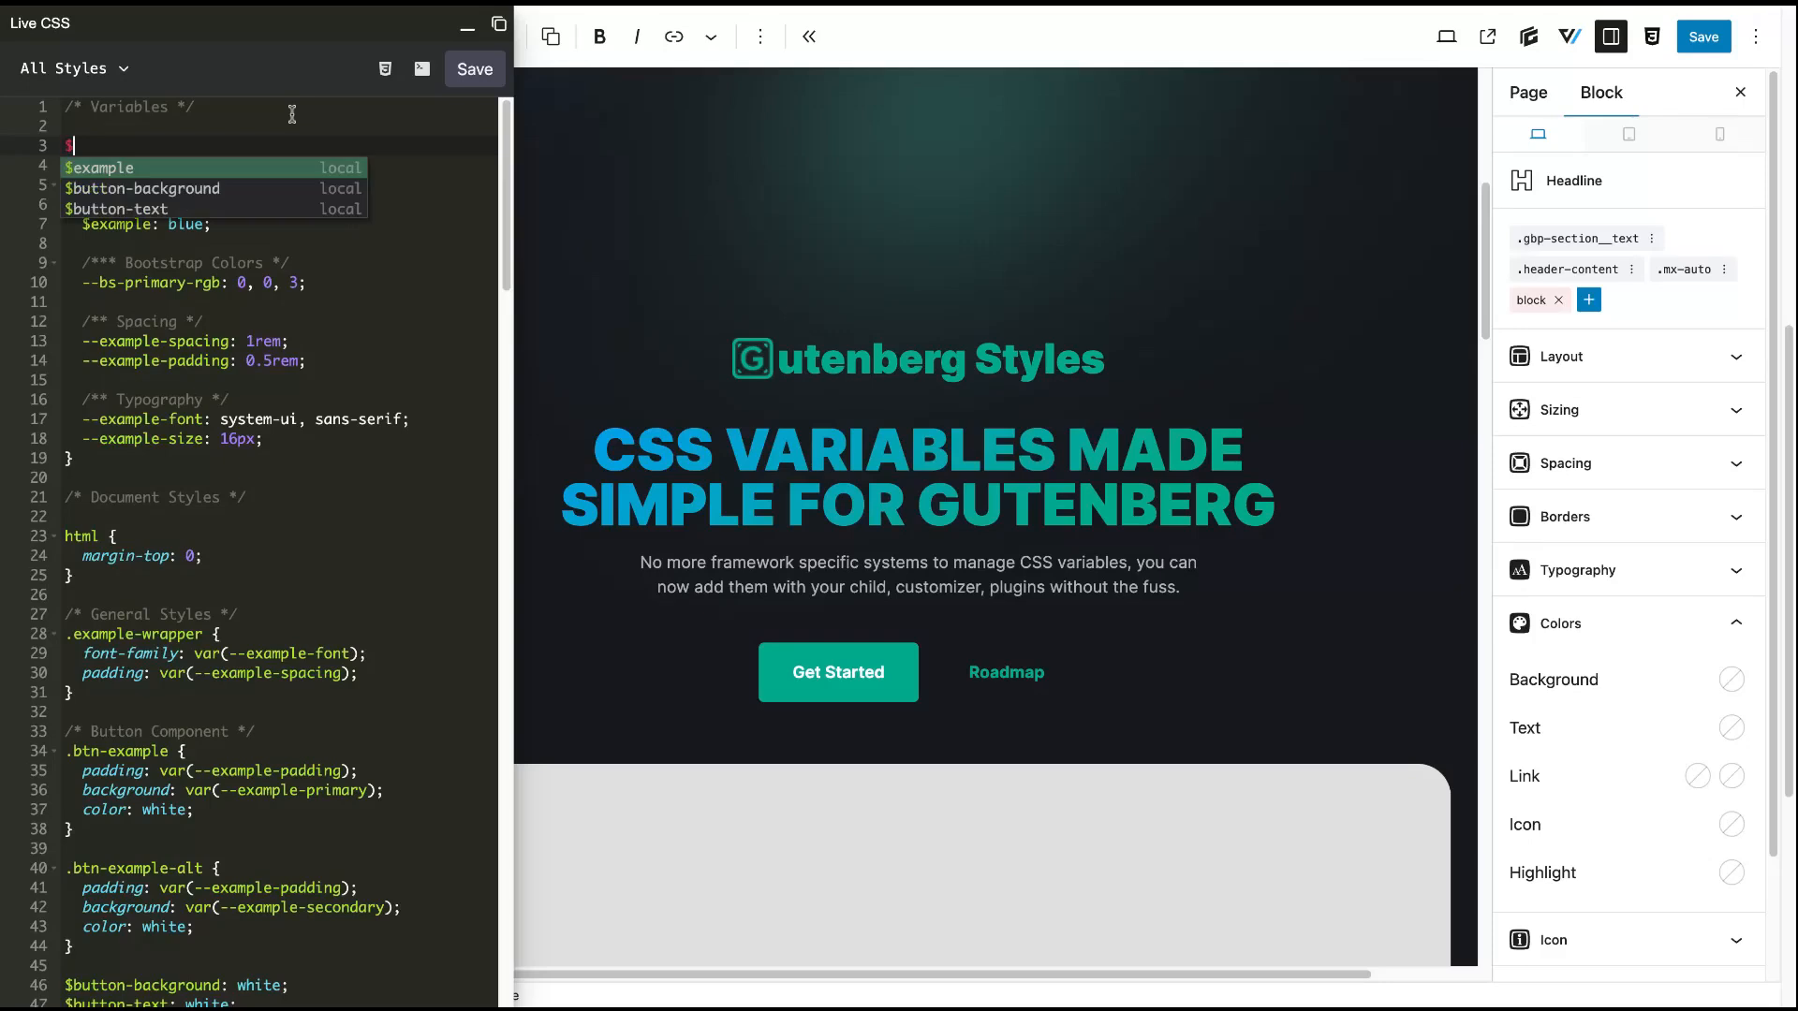
type("color-p")
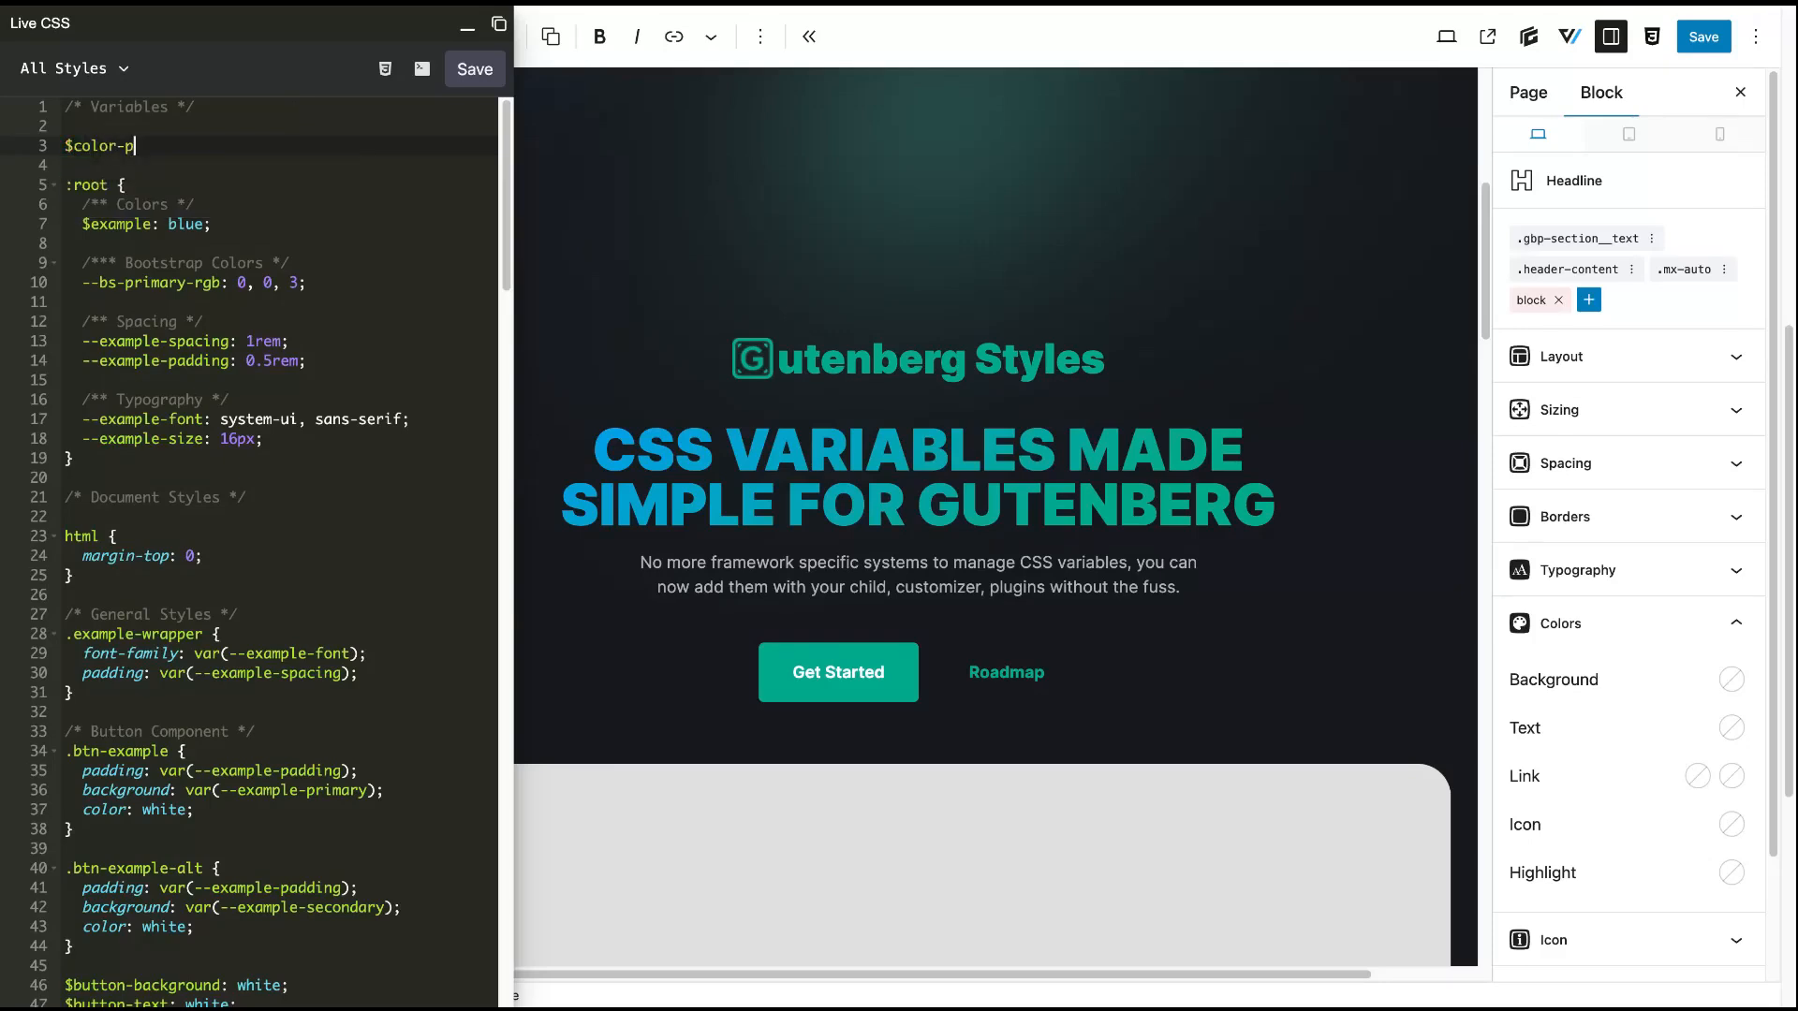
type("rimary: blue;")
Declare "--color-primary: #{$color-primary};" inside the :root block, below the $example line
left_click(263, 224)
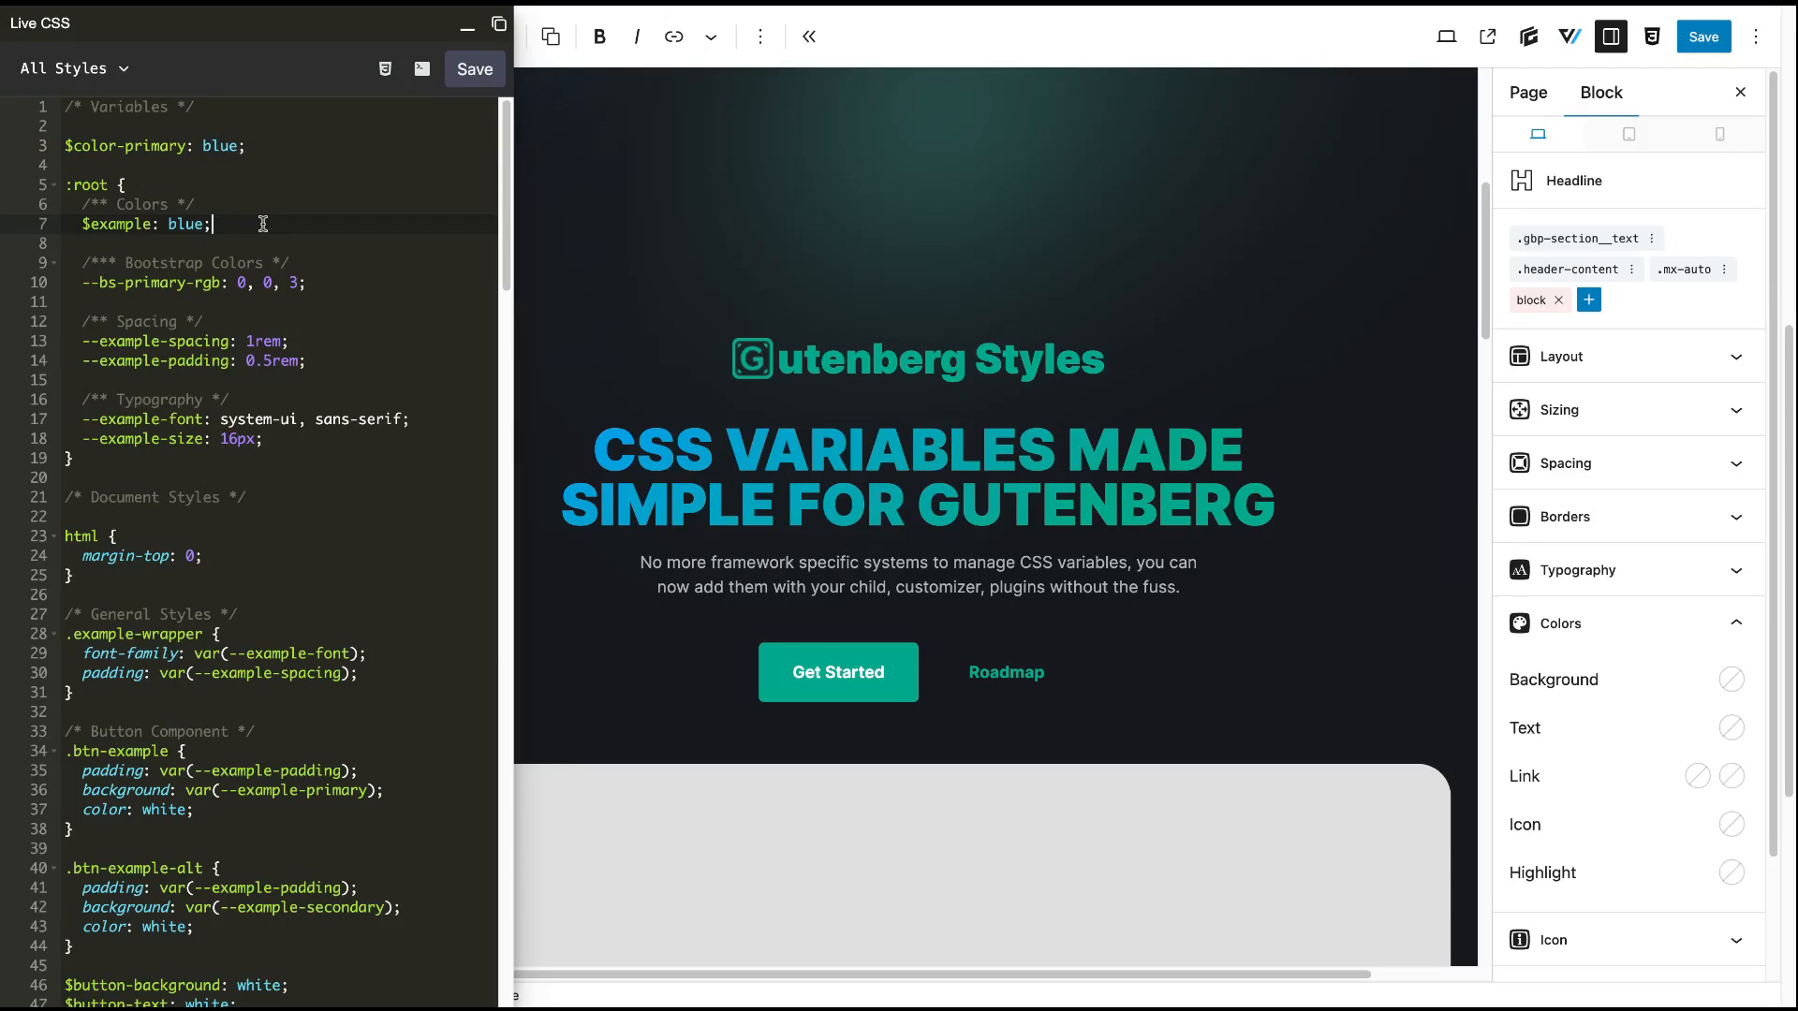
key("Return")
key("Return")
type("--")
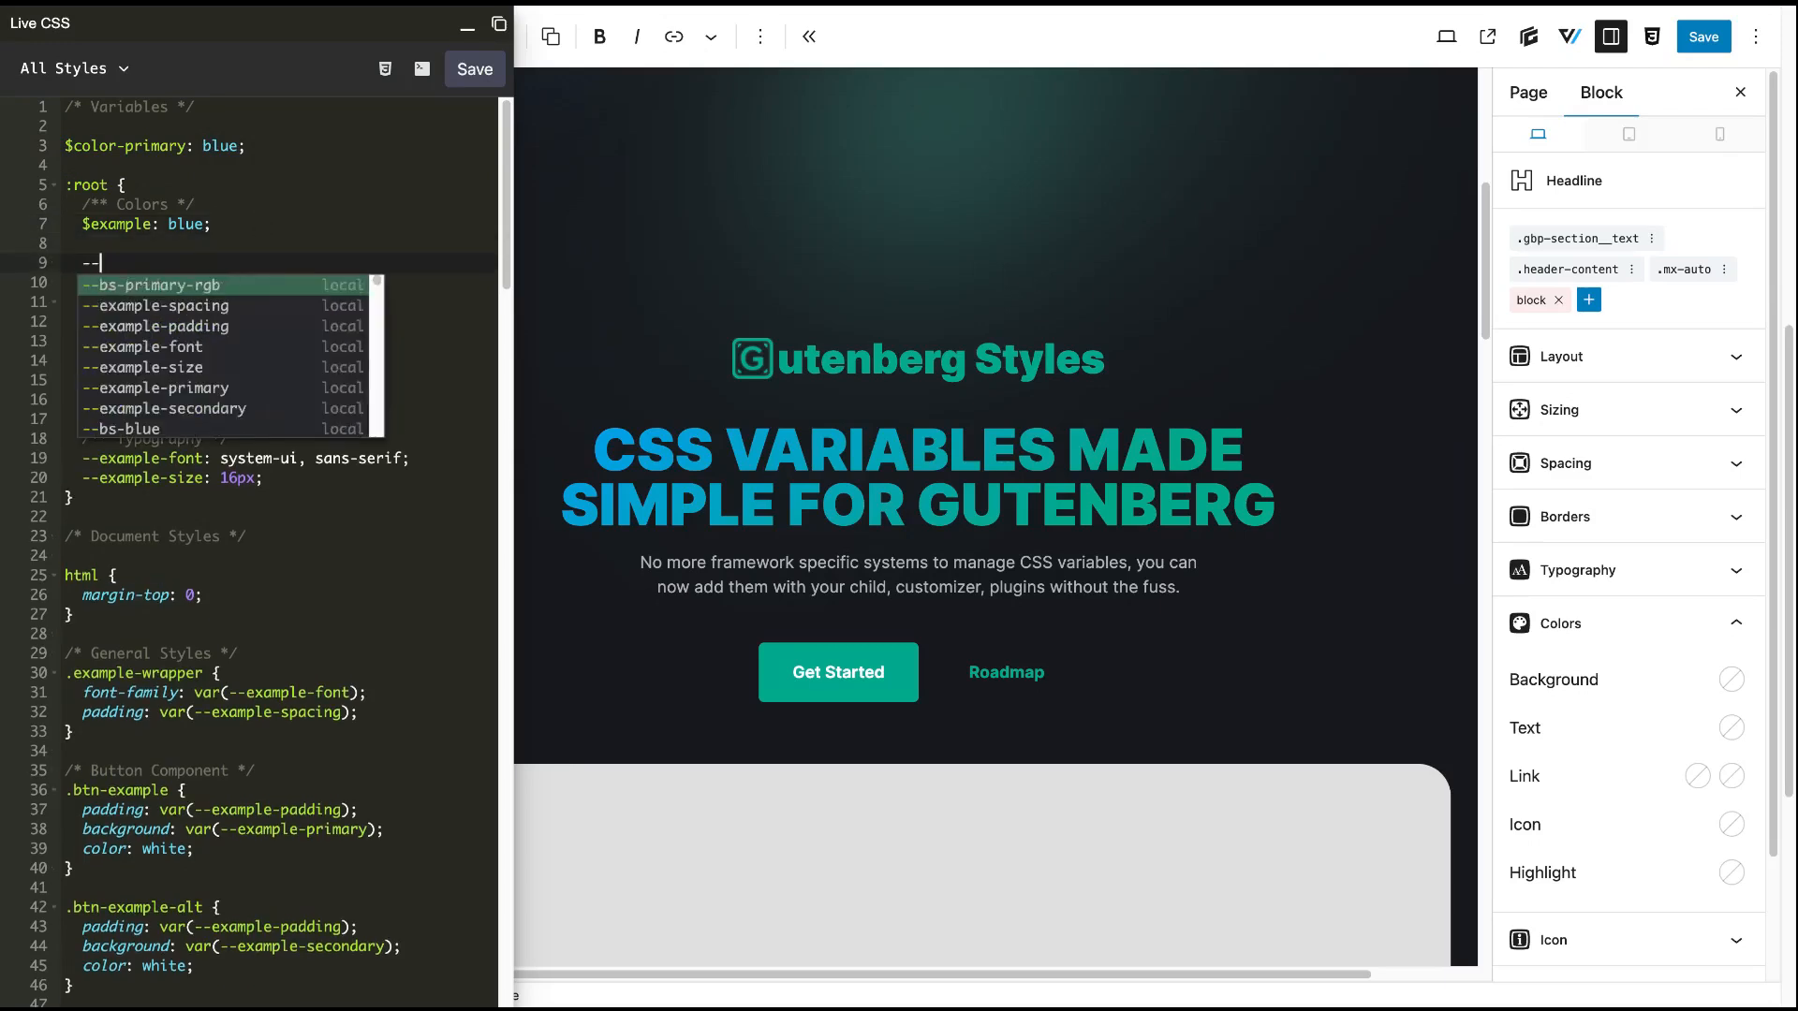
type("color-prima")
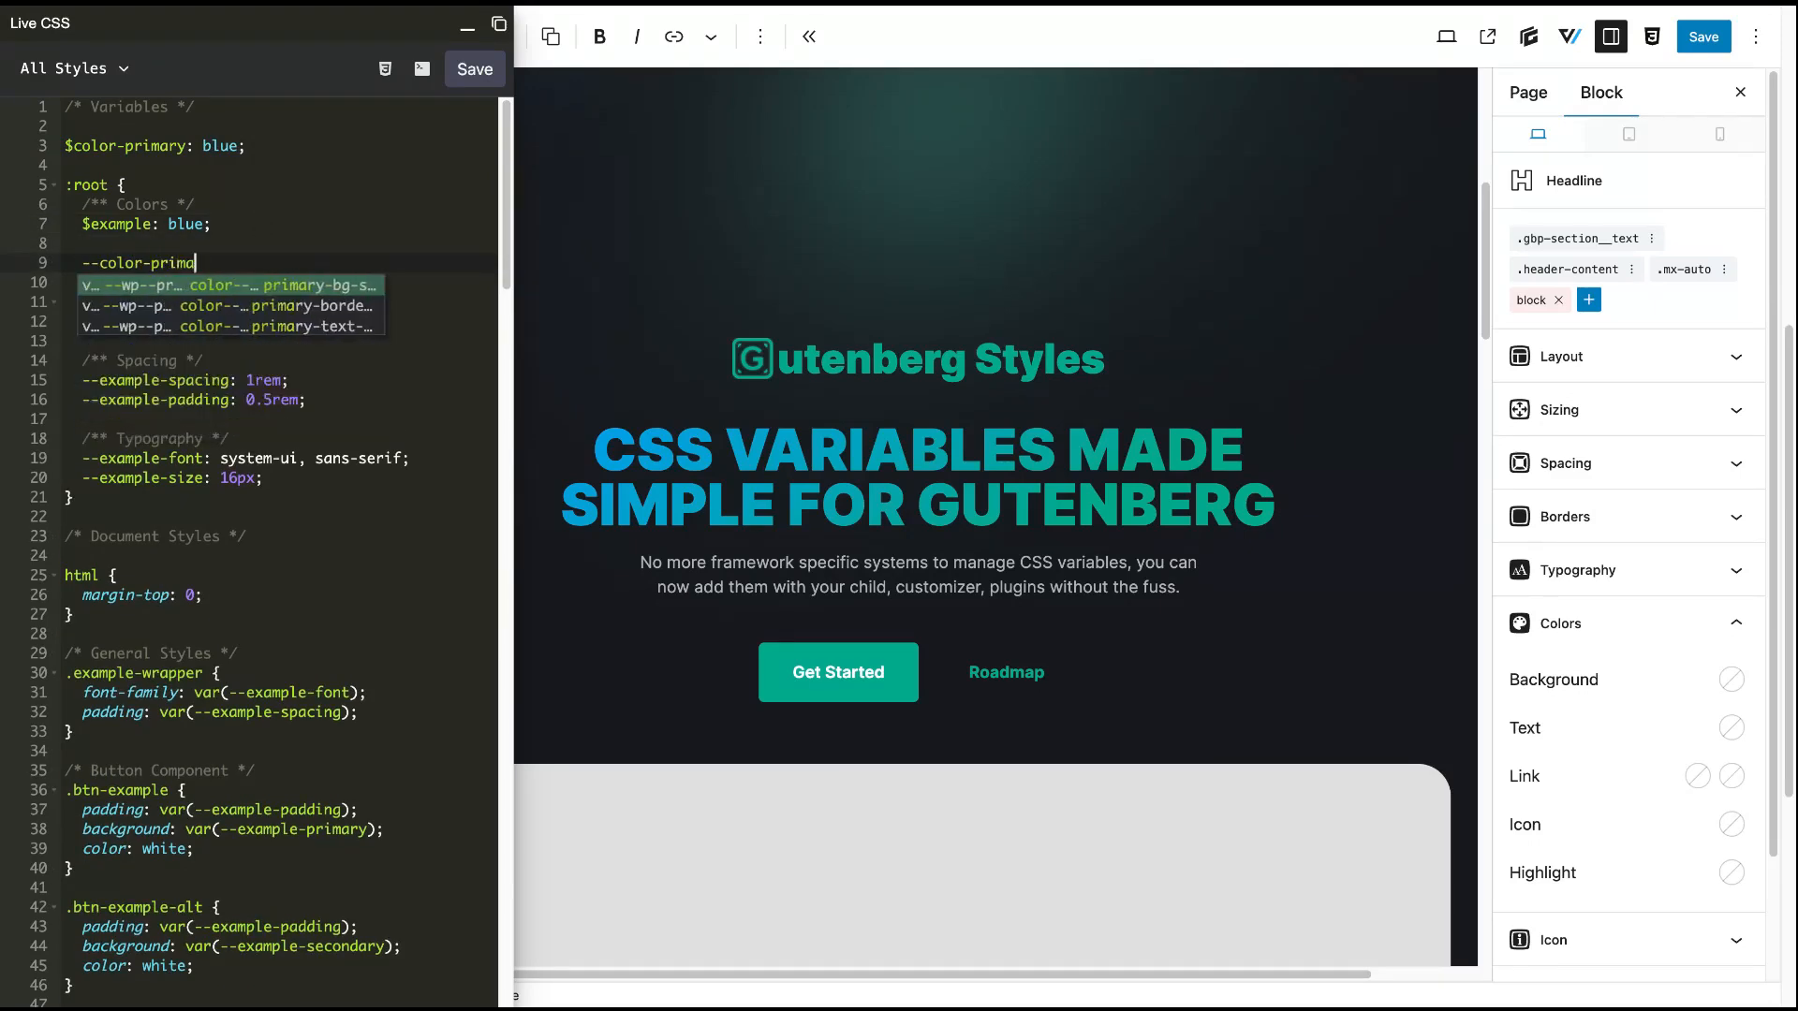
type("ry: #{")
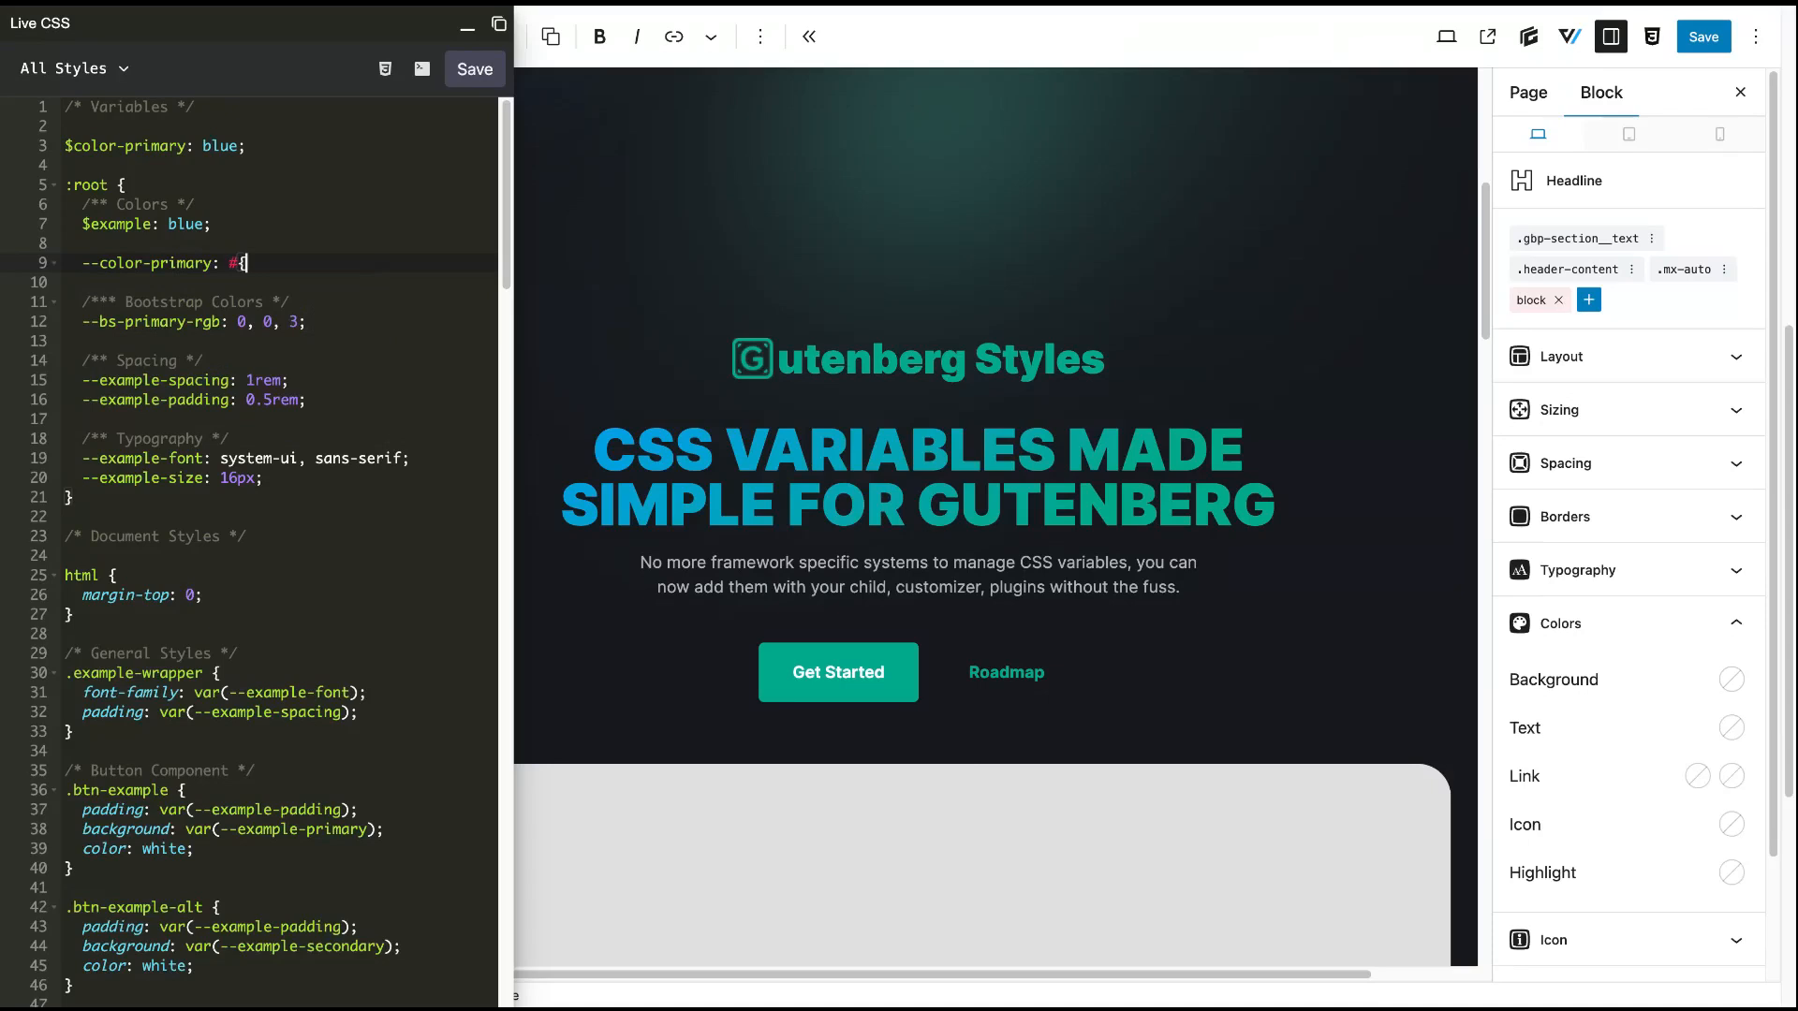
type("$color")
key("Return")
type("};")
View only the Colors section of the stylesheet and the Variables section, and return to All Styles
left_click(80, 69)
left_click(75, 166)
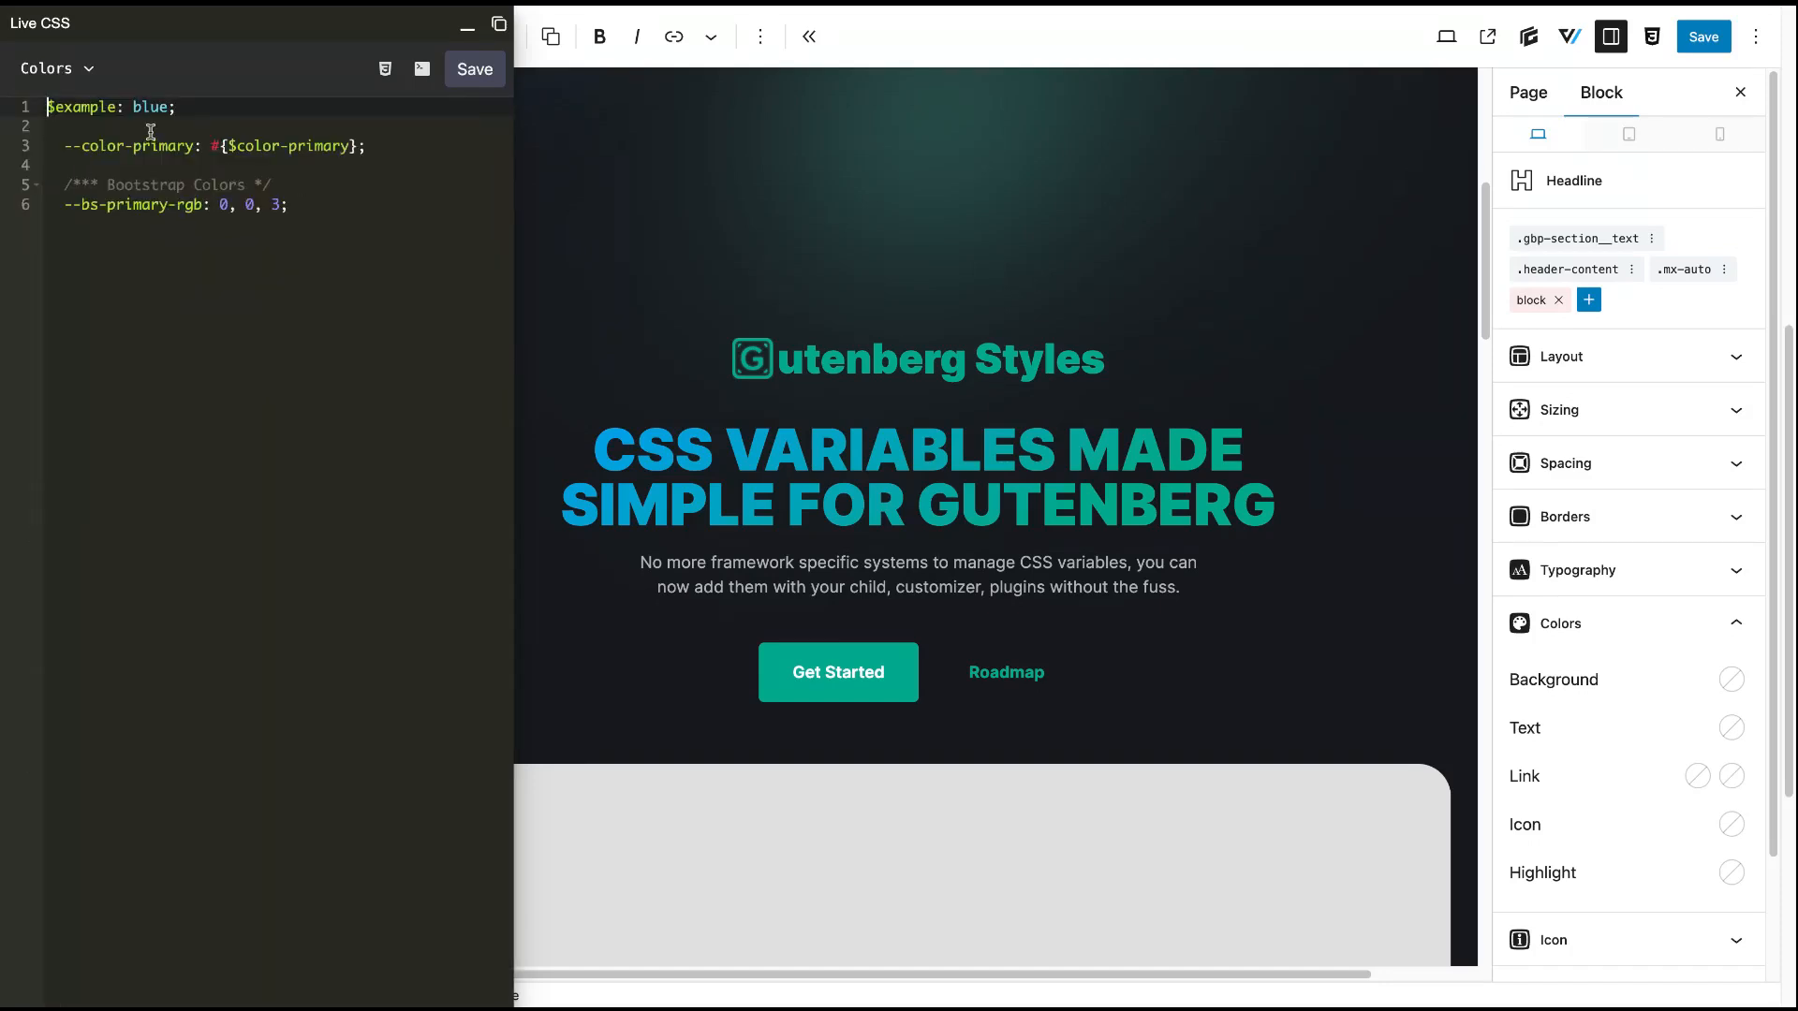
left_click(75, 73)
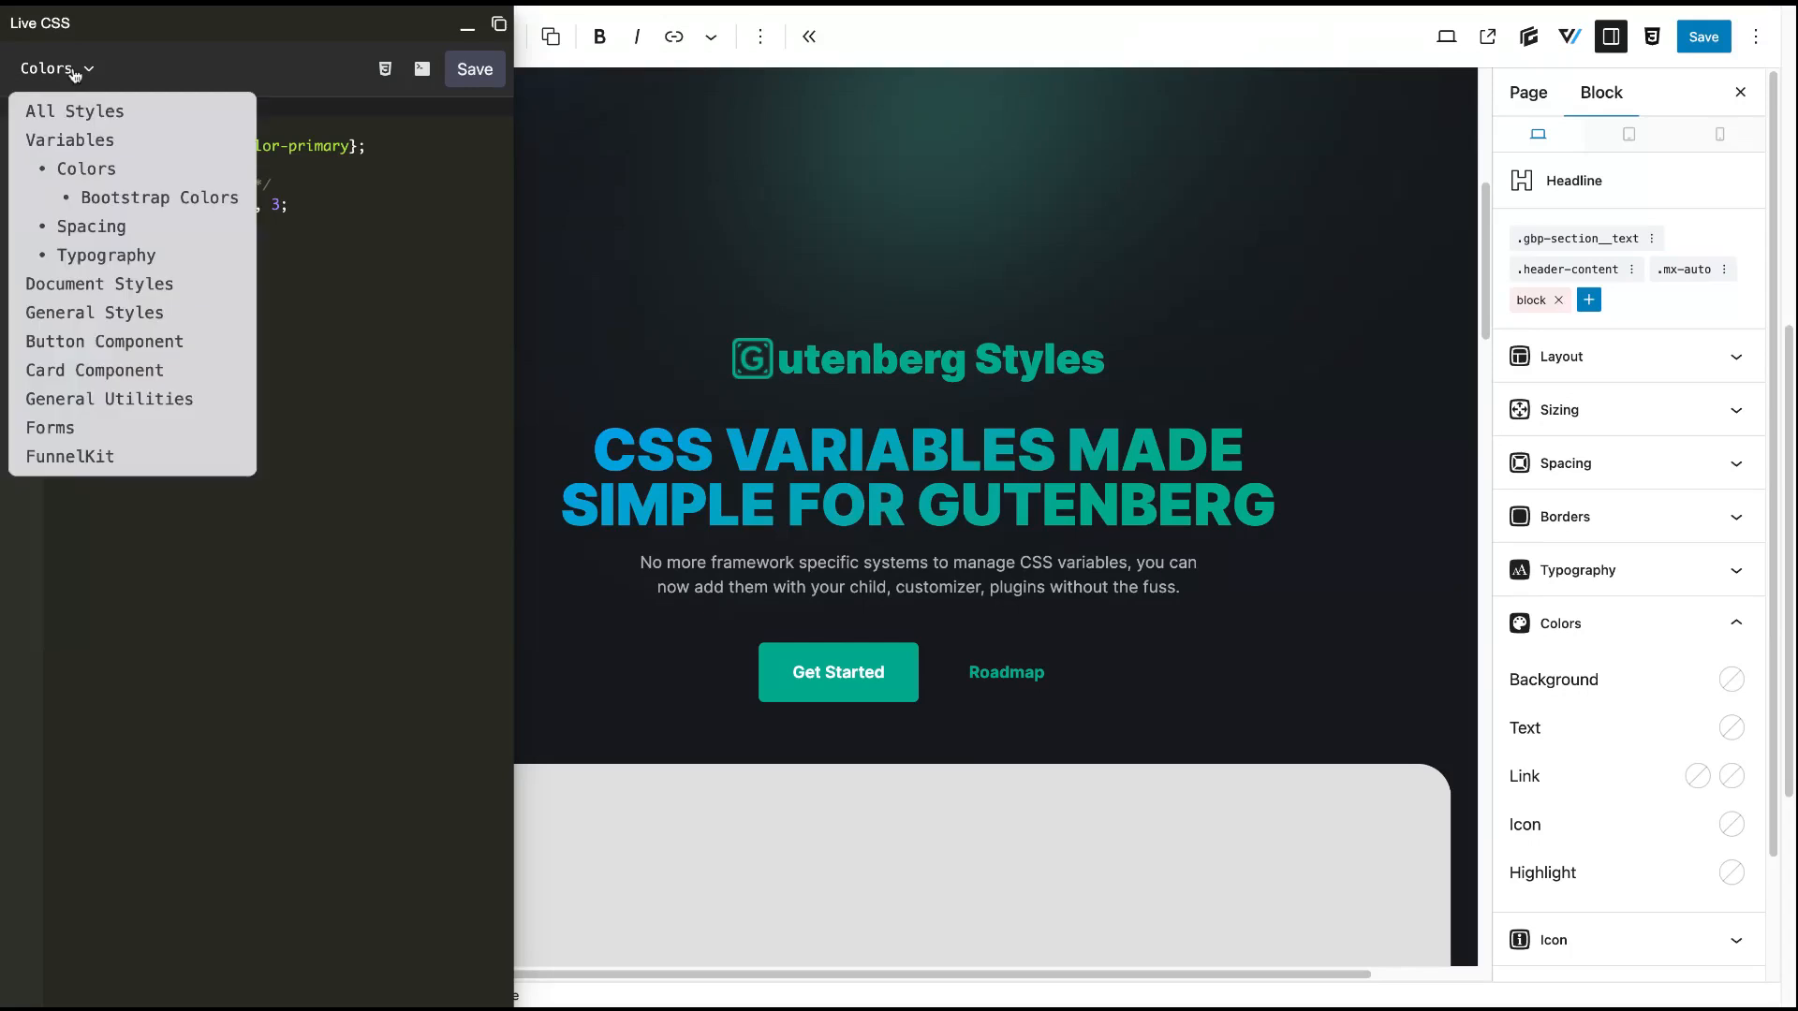
left_click(75, 141)
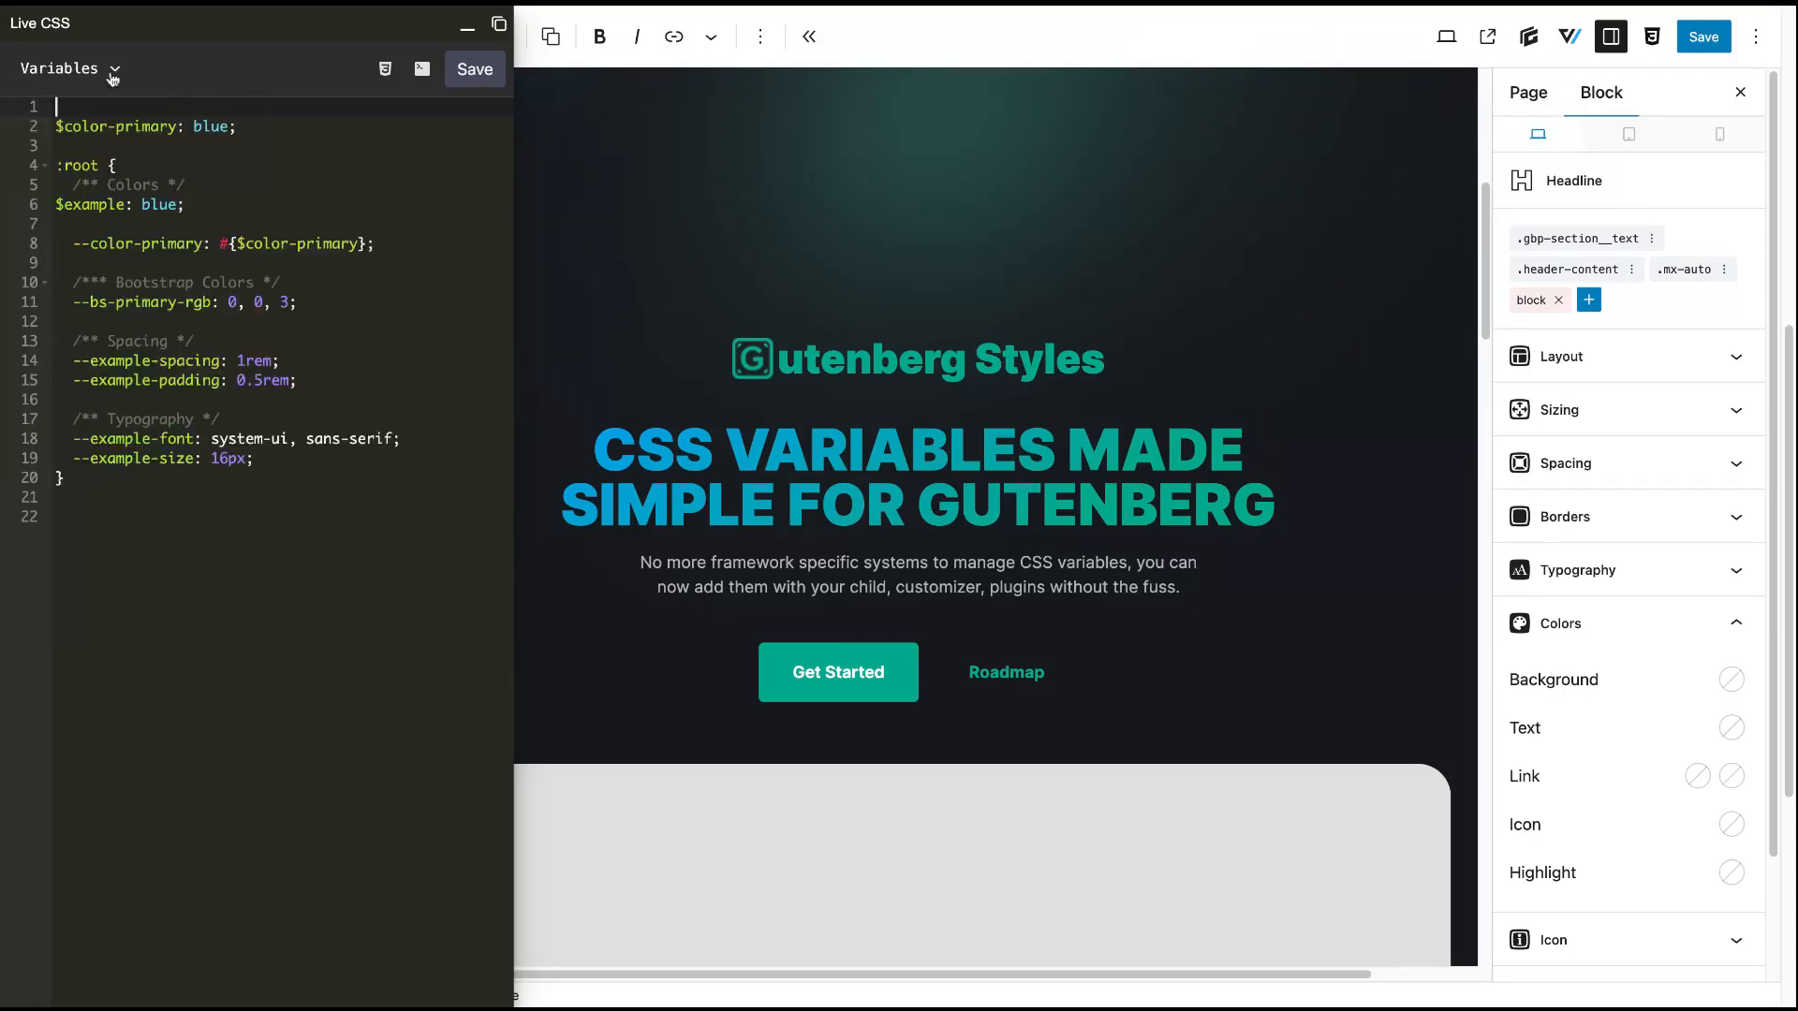
left_click(112, 78)
left_click(94, 110)
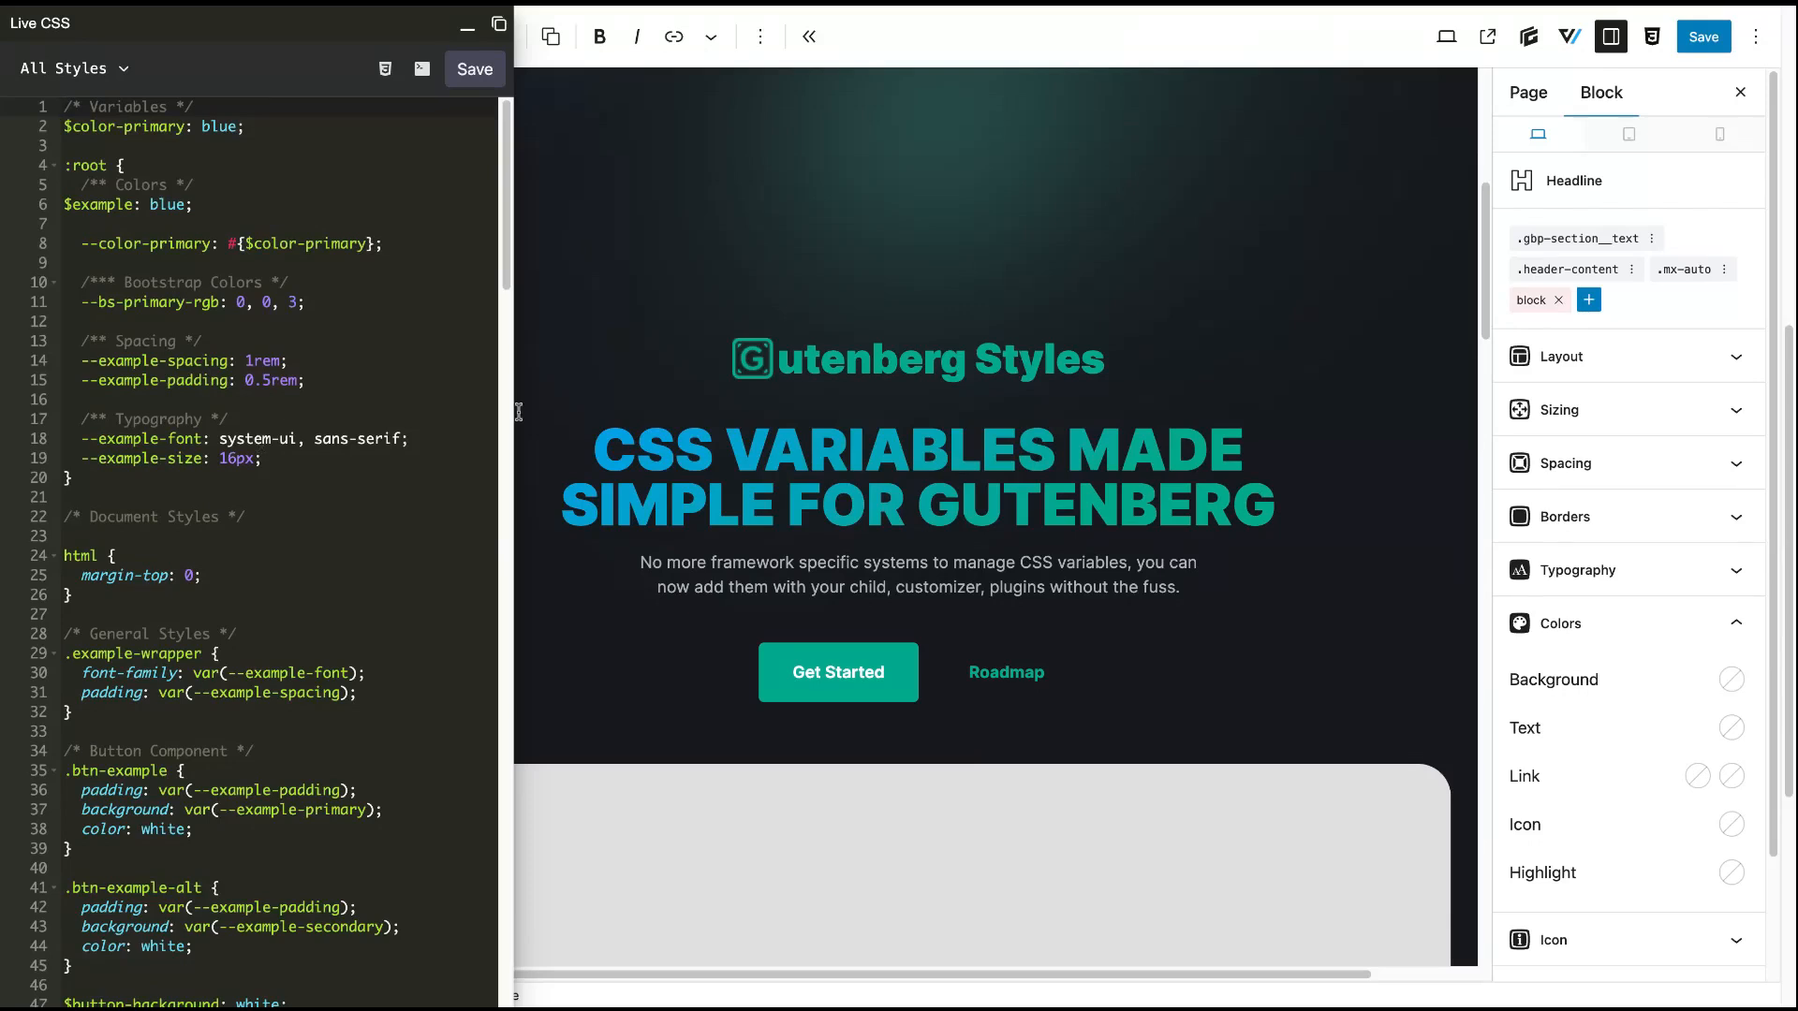
Open the Classes editor for the hero's description text and add the class bg-primary below text-center
scroll(1629, 585, "down", 1)
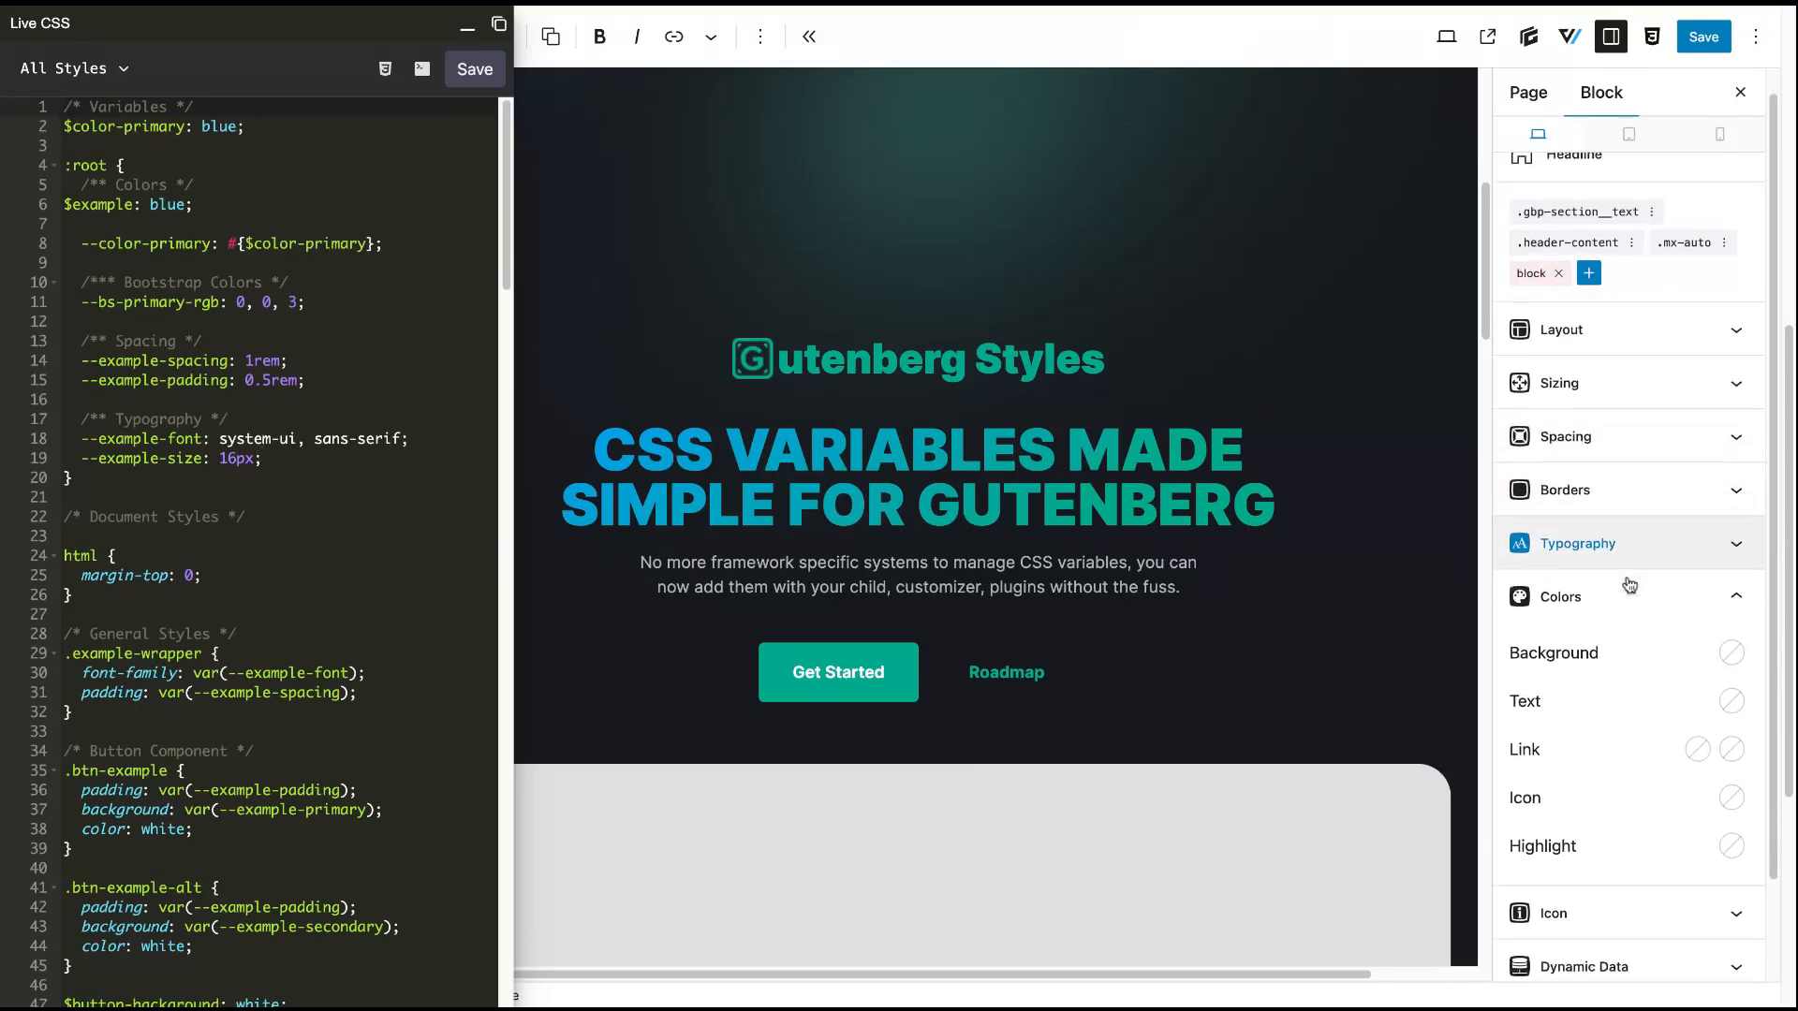
scroll(1630, 586, "down", 3)
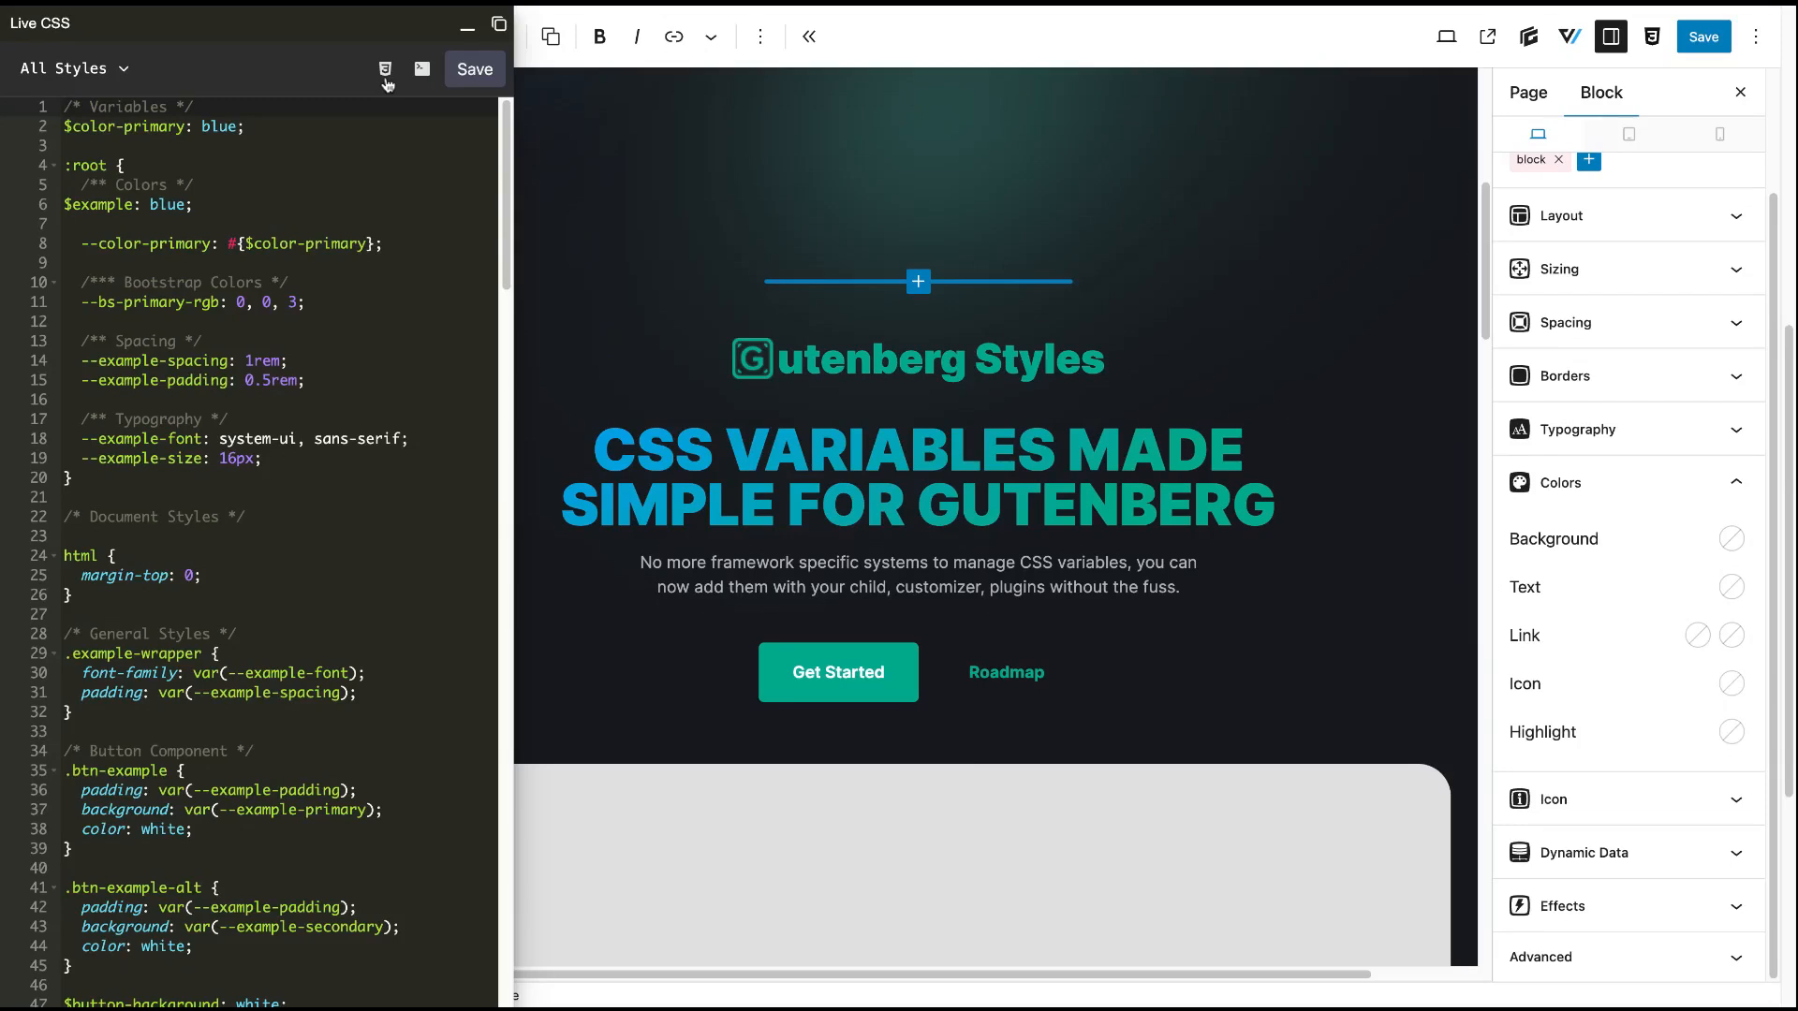
left_click(384, 80)
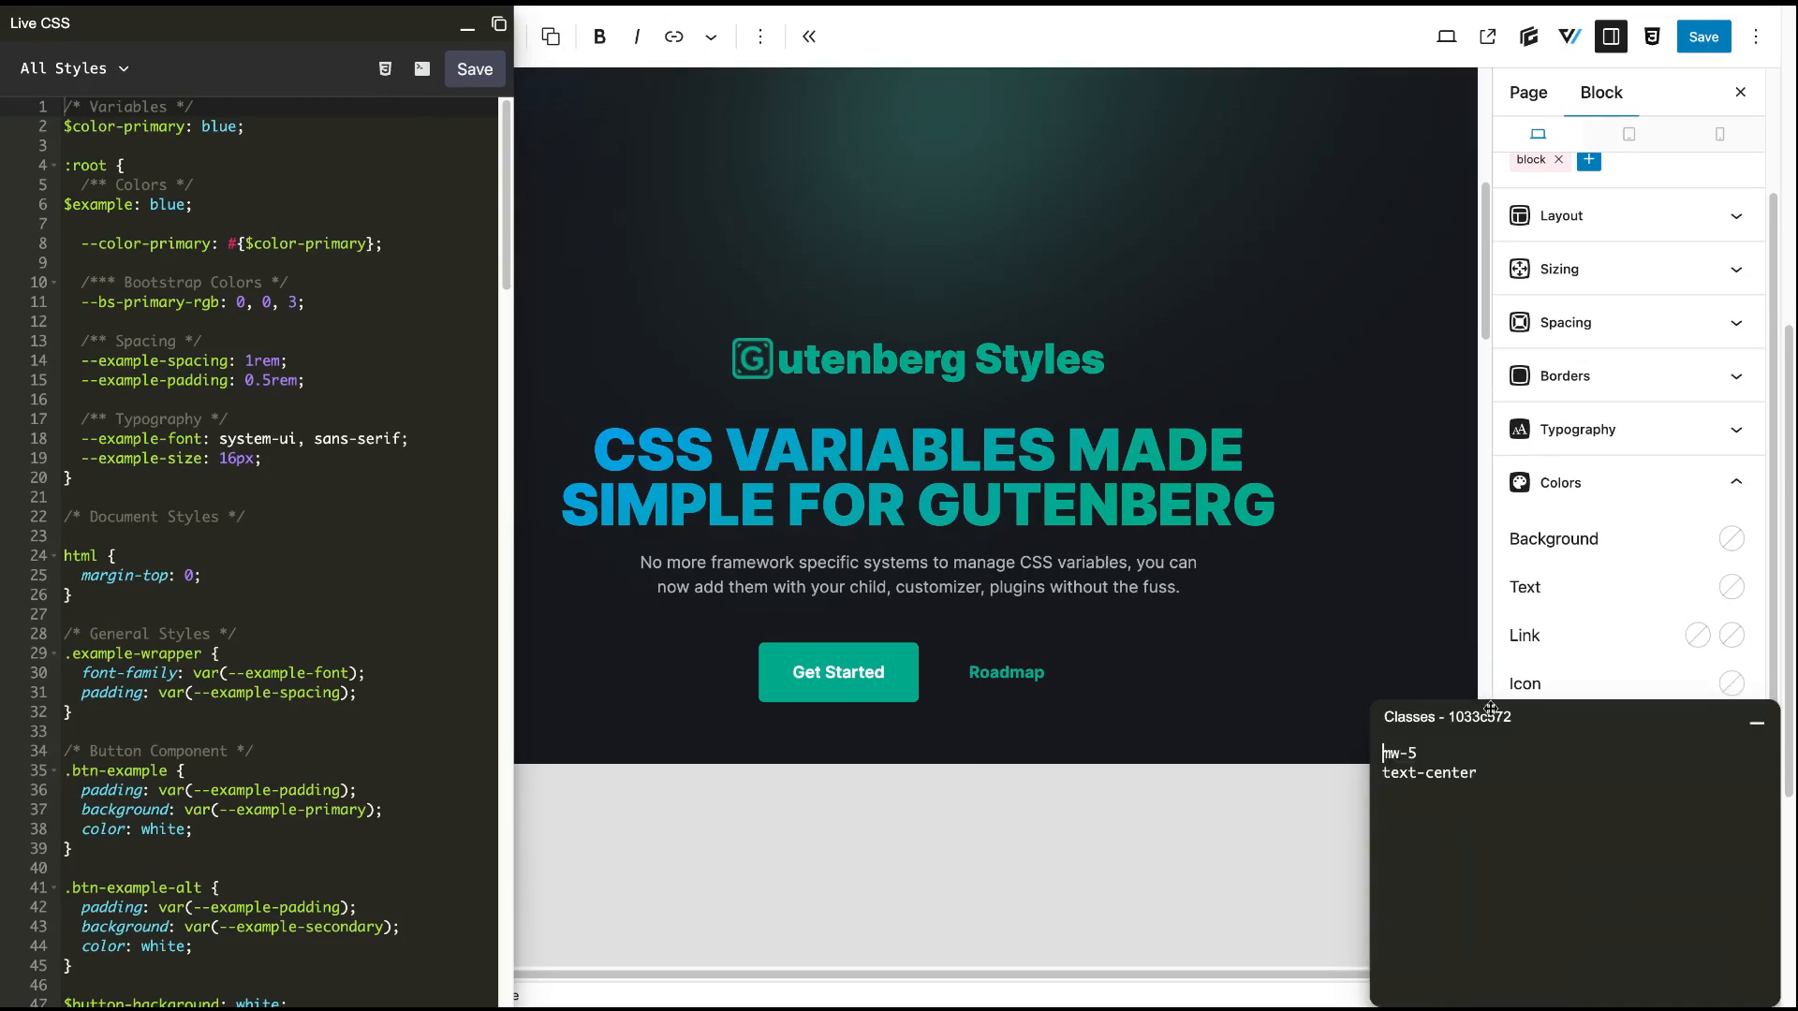
left_click(1508, 773)
key("Return")
type("bg-primary")
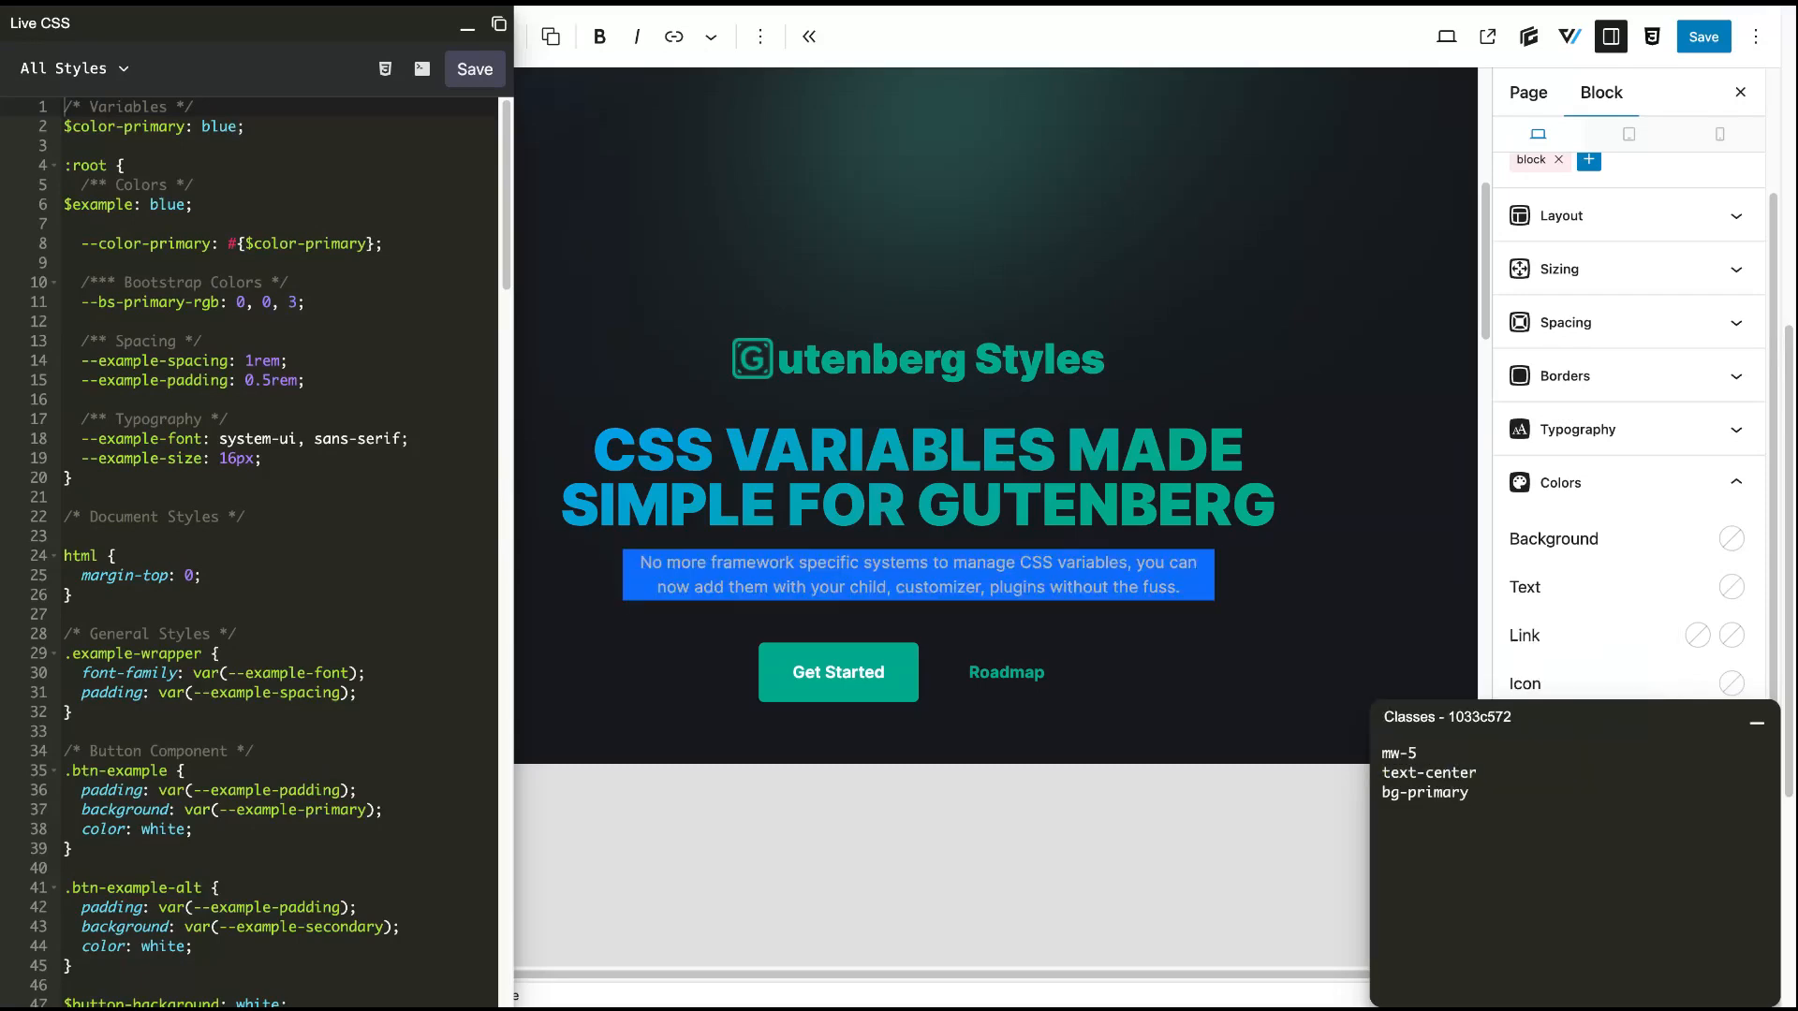
Replace the description text's bg-primary class with the suggested class bg-accent-t-5
key("shift+Up")
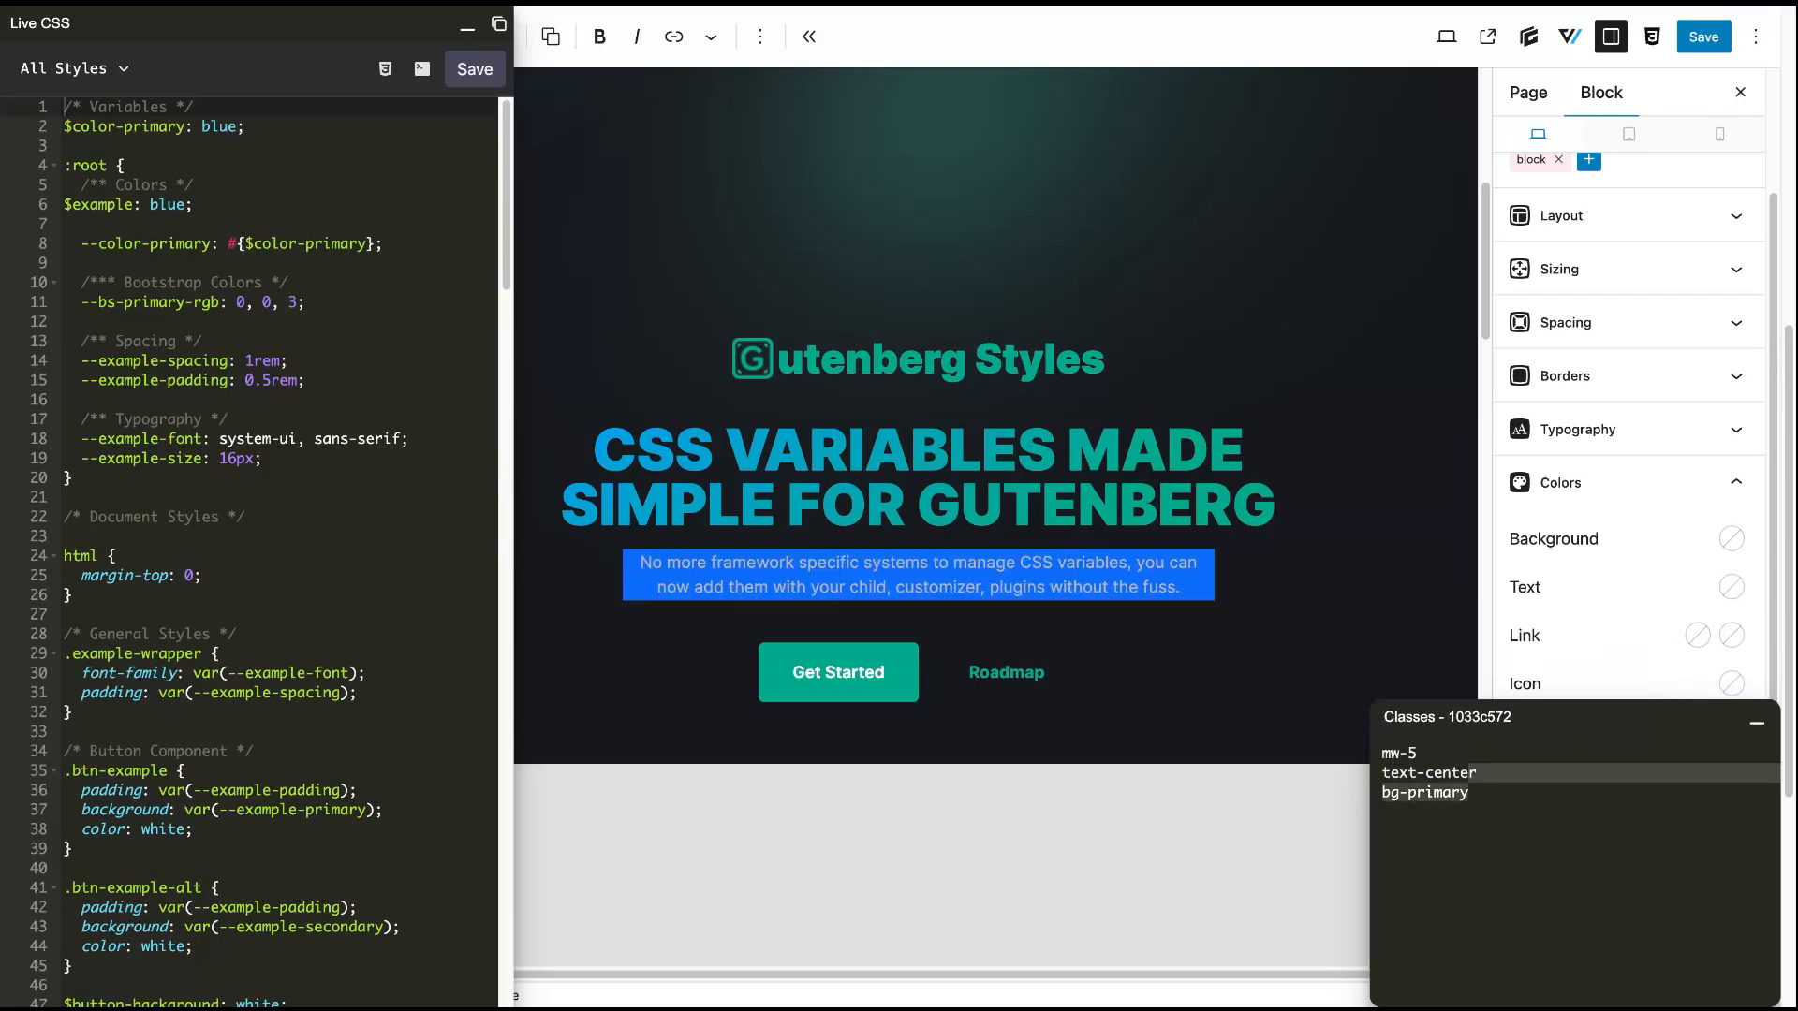
key("shift+End")
key("BackSpace")
key("Return")
type("bg")
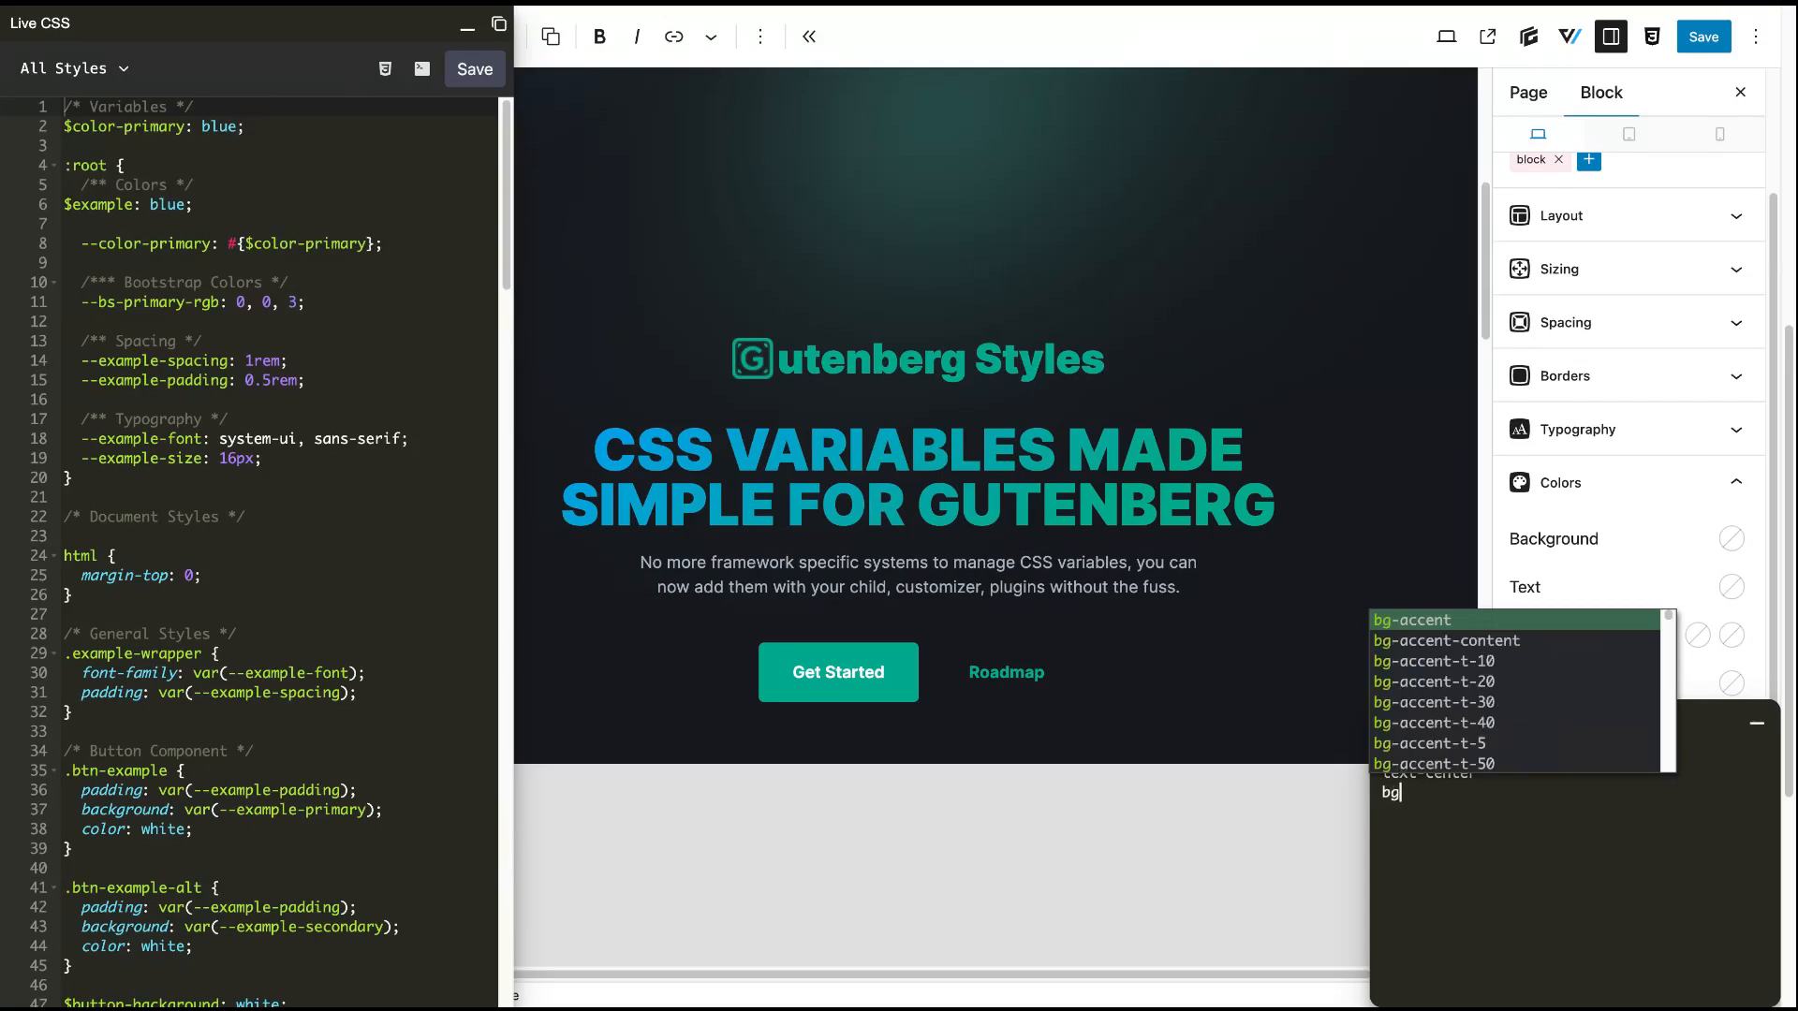
key("Down")
key("Down")
key("Down")
key("Down")
key("Down")
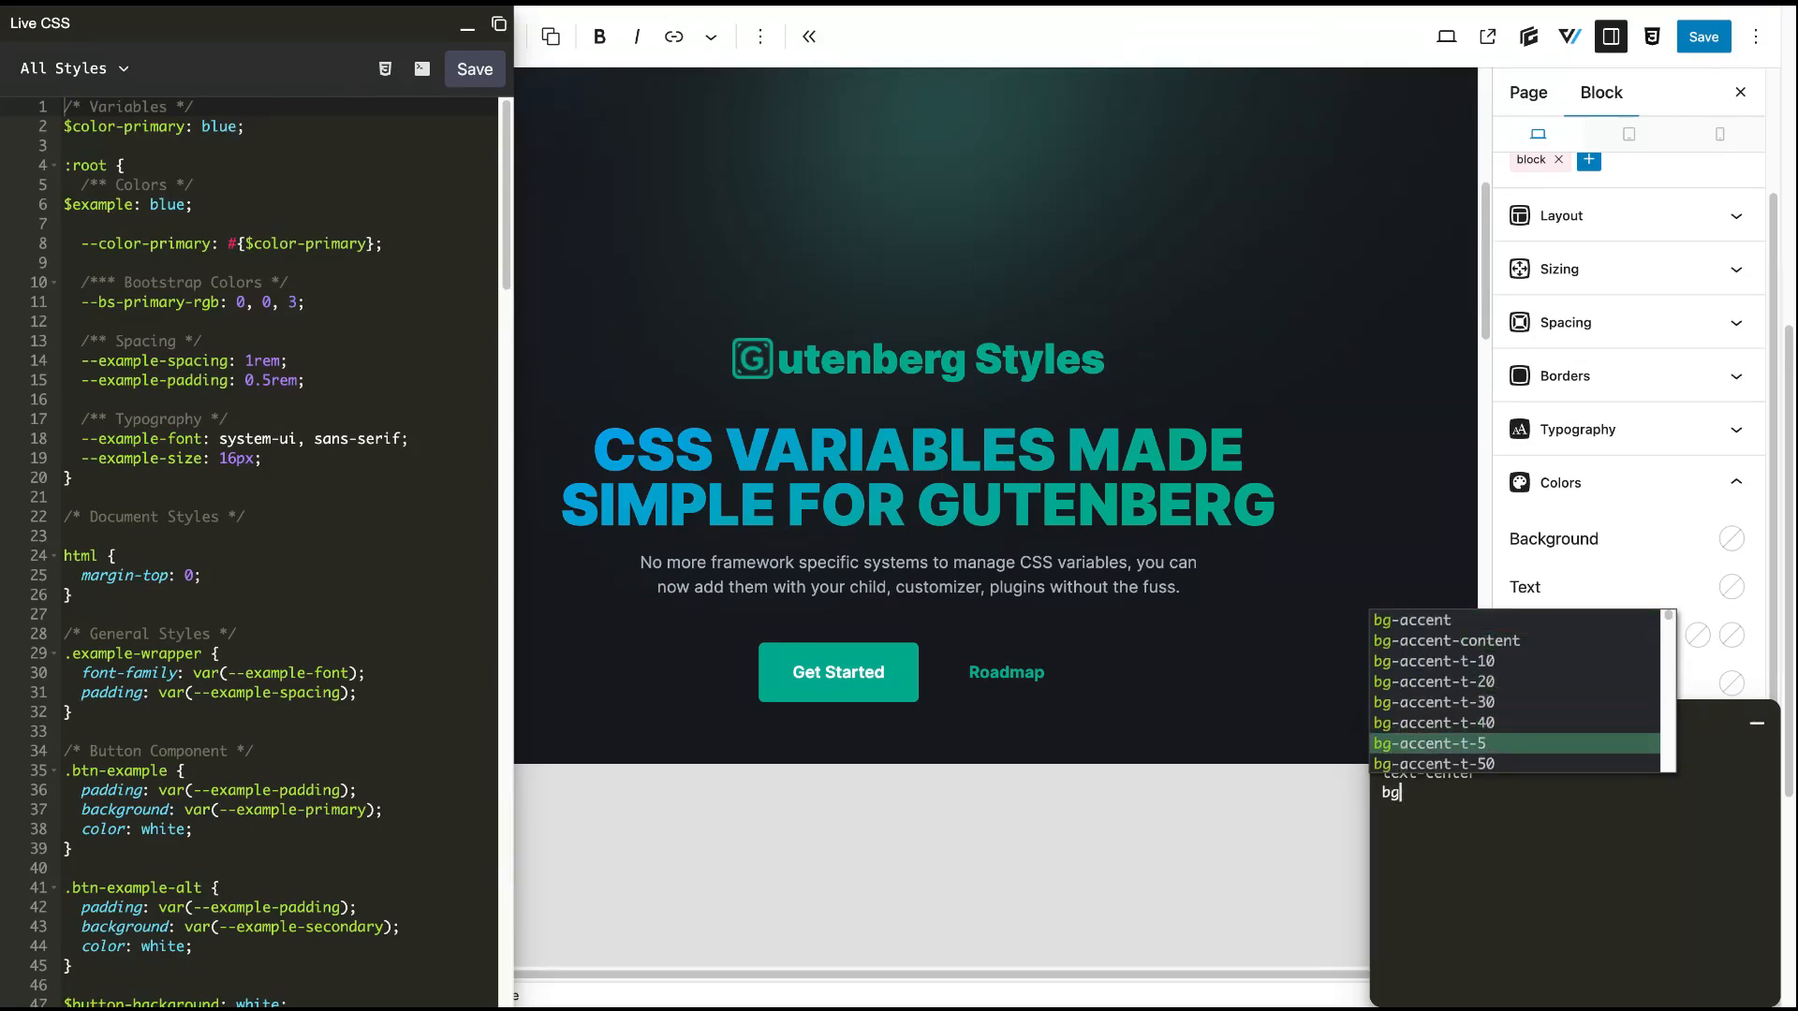
key("Up")
key("Up")
key("Down")
key("Down")
key("Return")
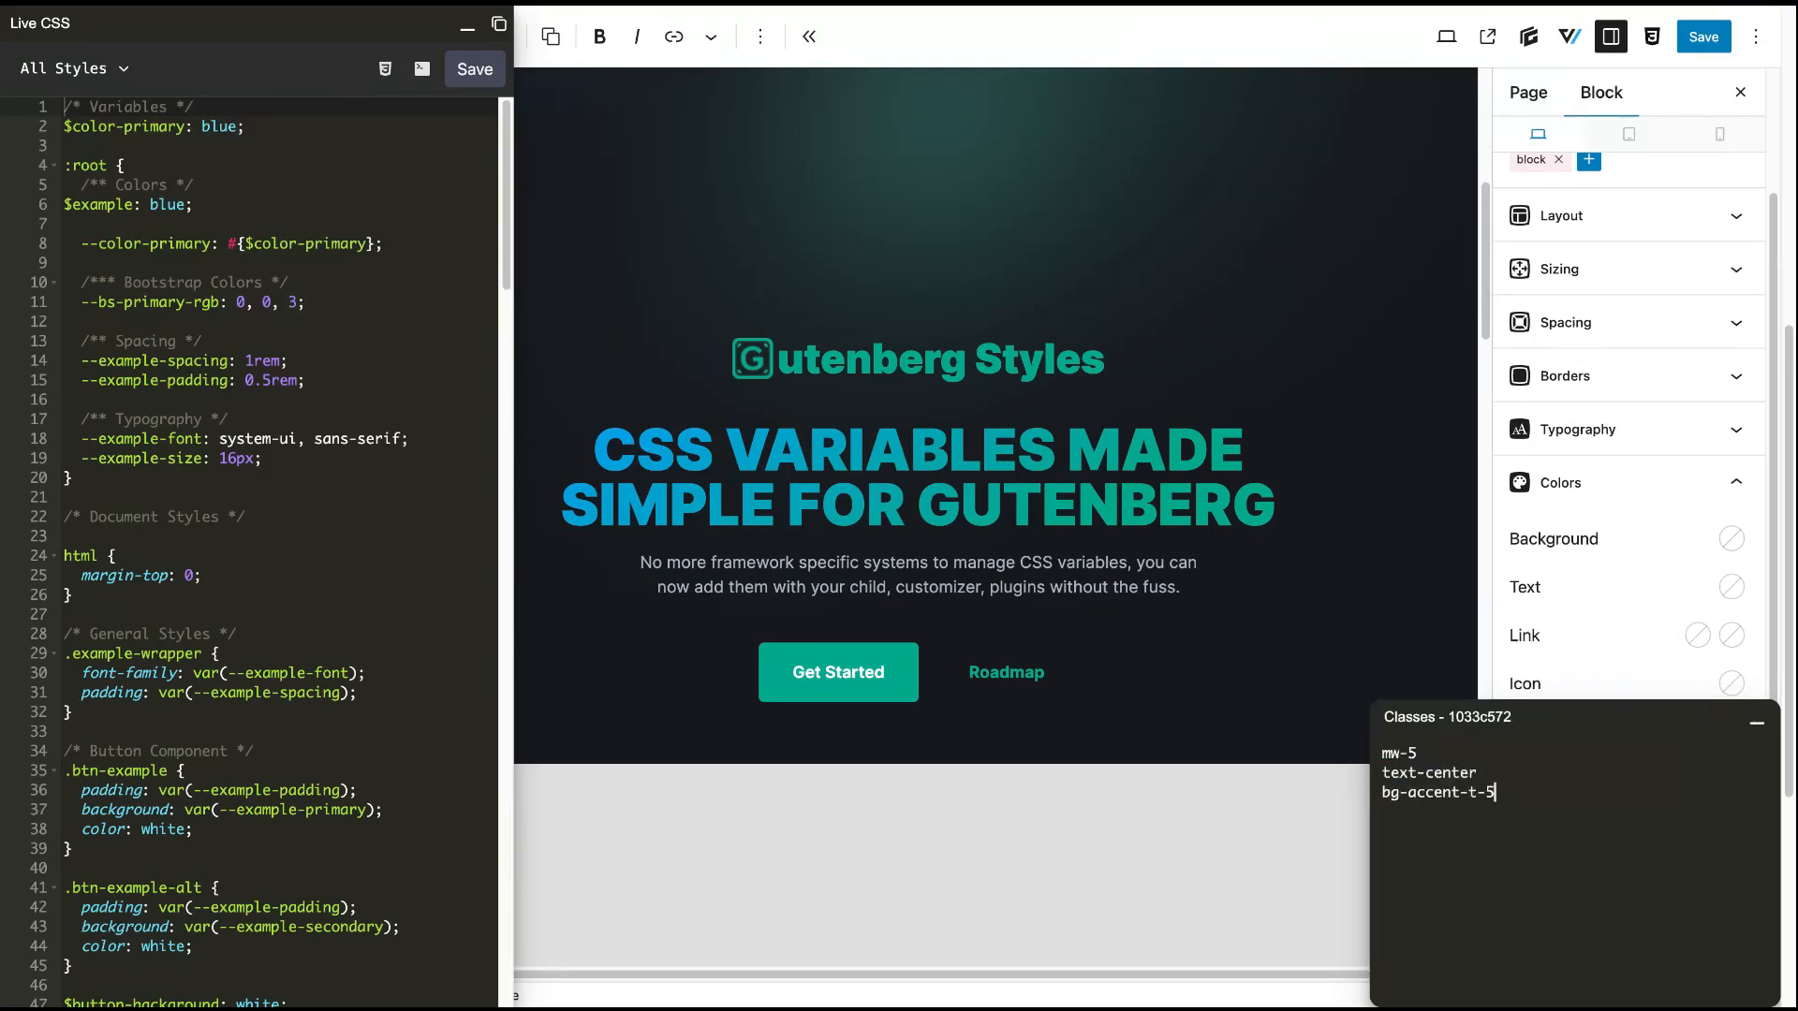
Remove the bg-accent-t-5 class from the description text, leaving only mw-5 and text-center
key("shift+Up")
key("BackSpace")
key("Return")
type("bg-")
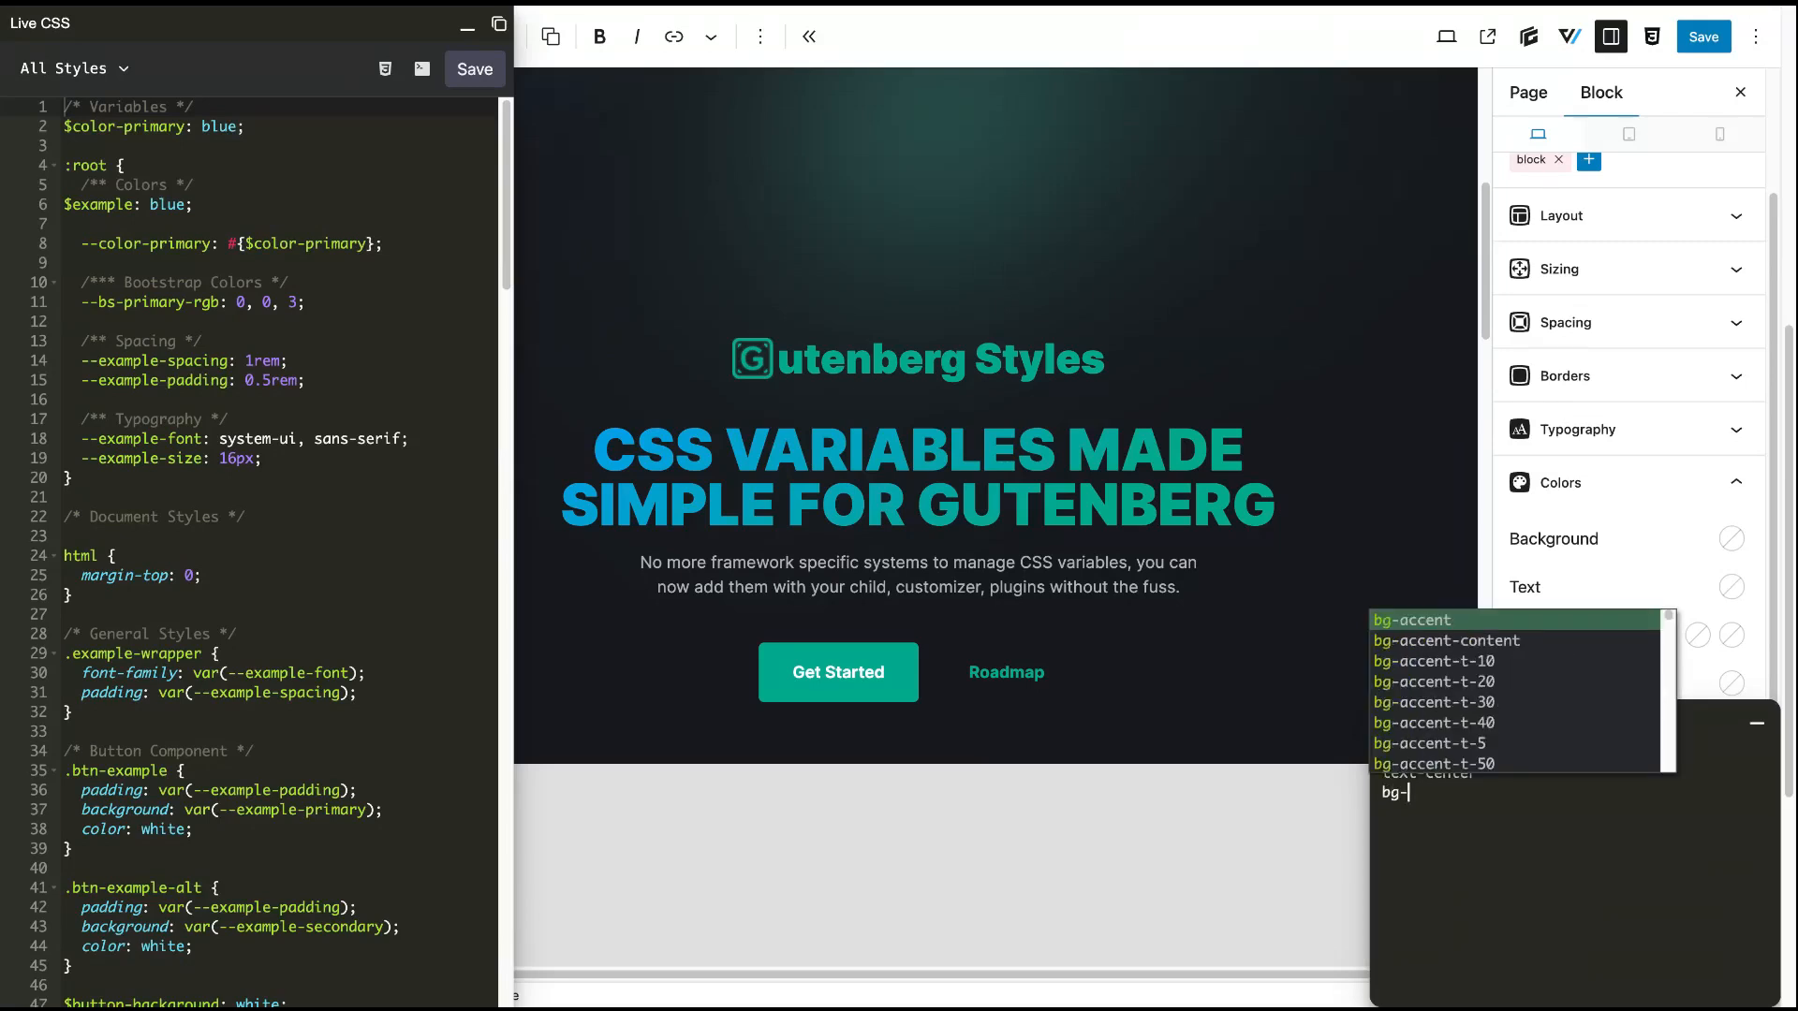
key("BackSpace")
key("BackSpace")
key("BackSpace")
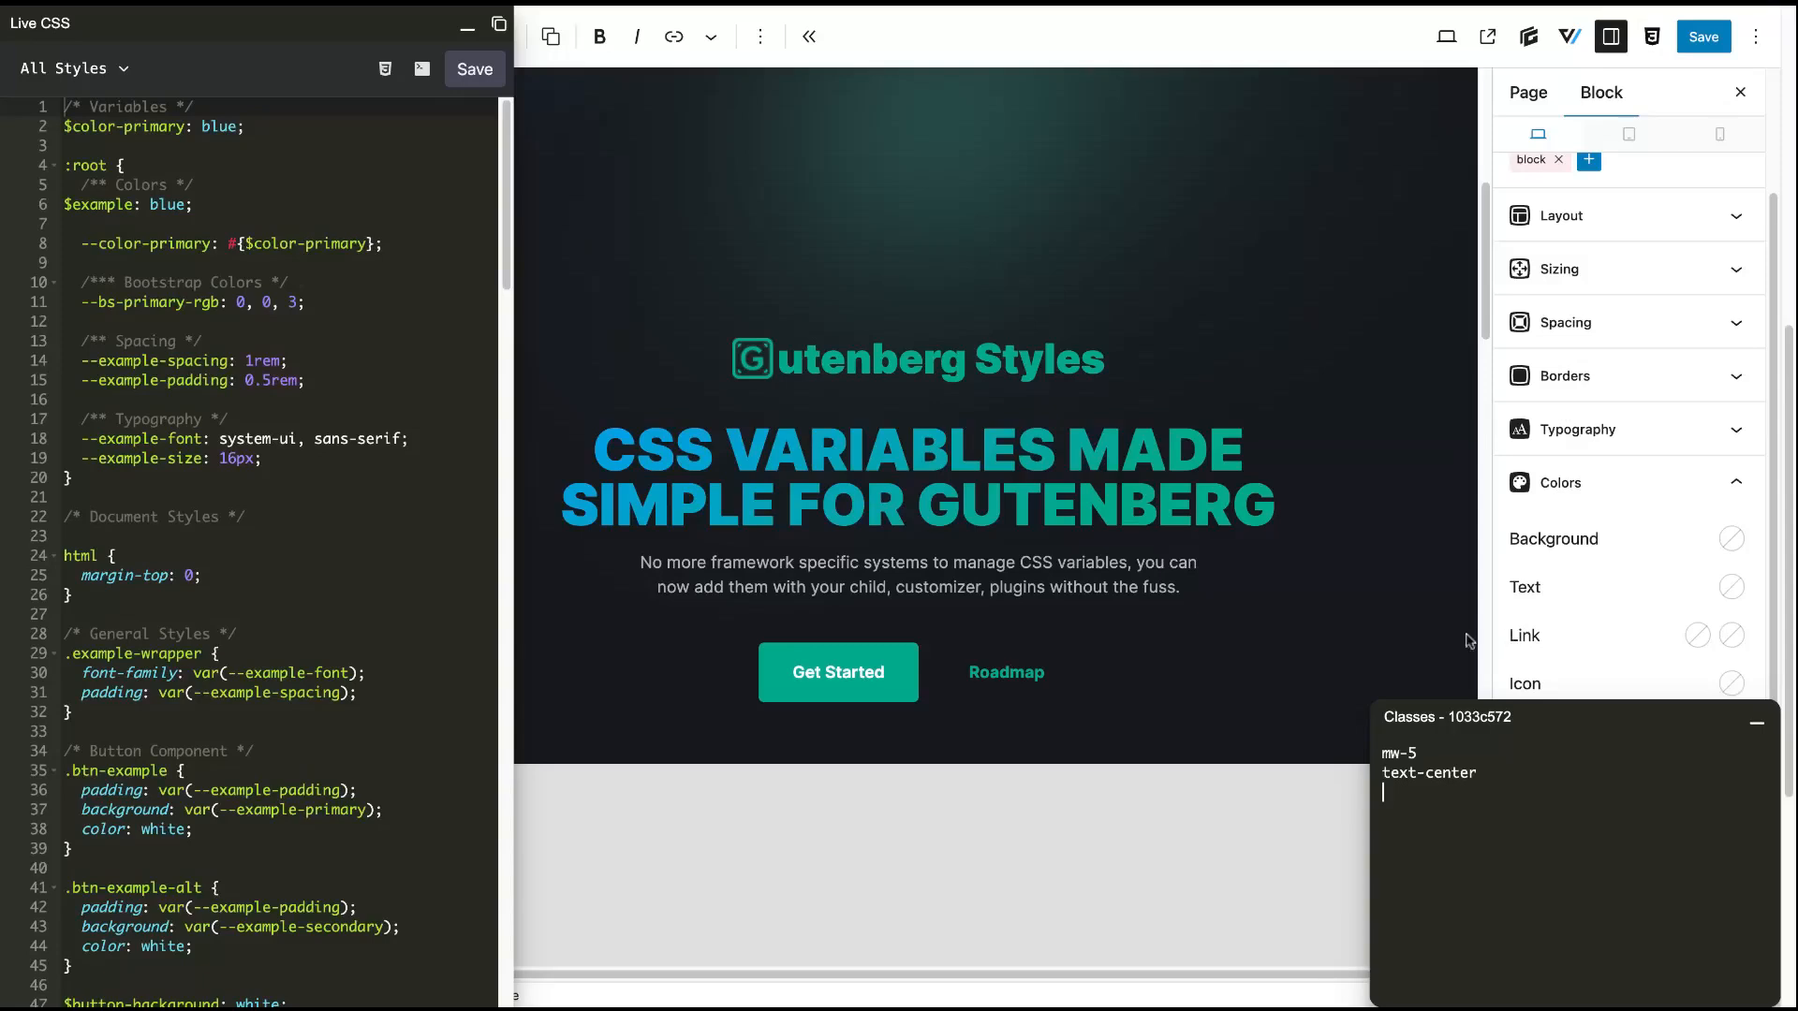
Minimise the Live CSS and Classes editors, briefly restoring the Live CSS editor before minimising it again
mouse_move(922, 405)
left_click(467, 32)
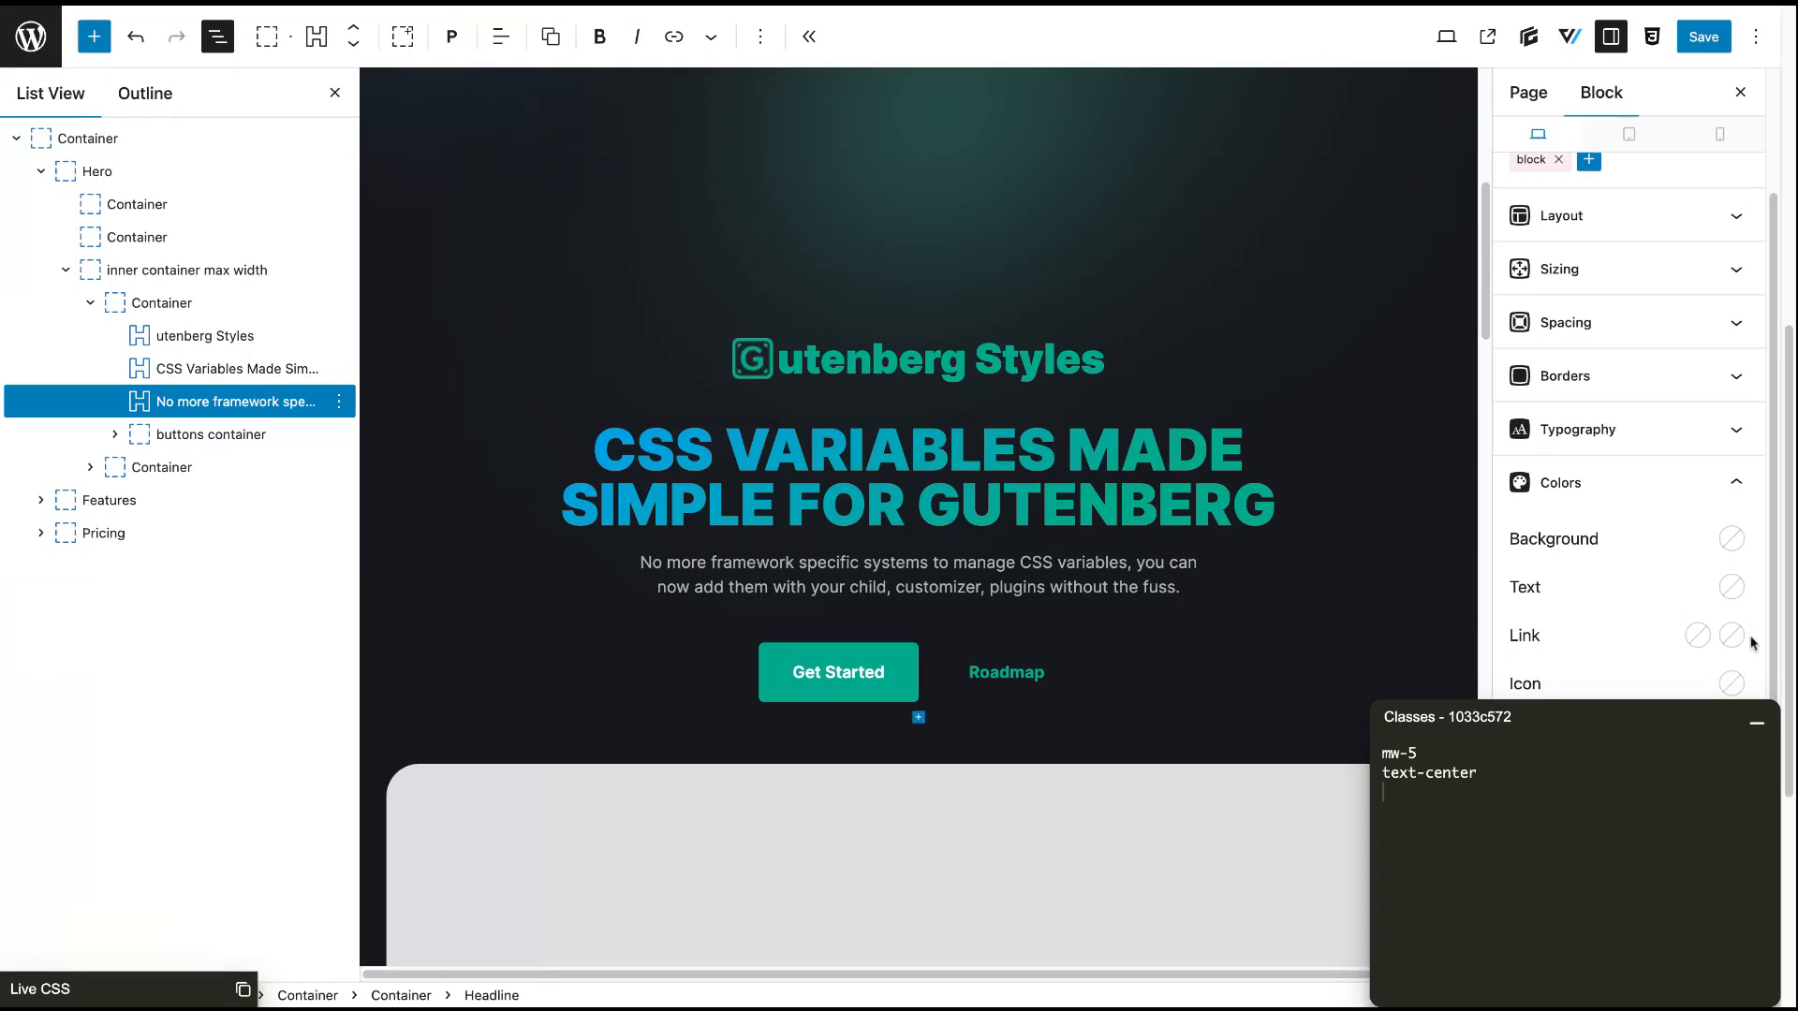
left_click(1757, 726)
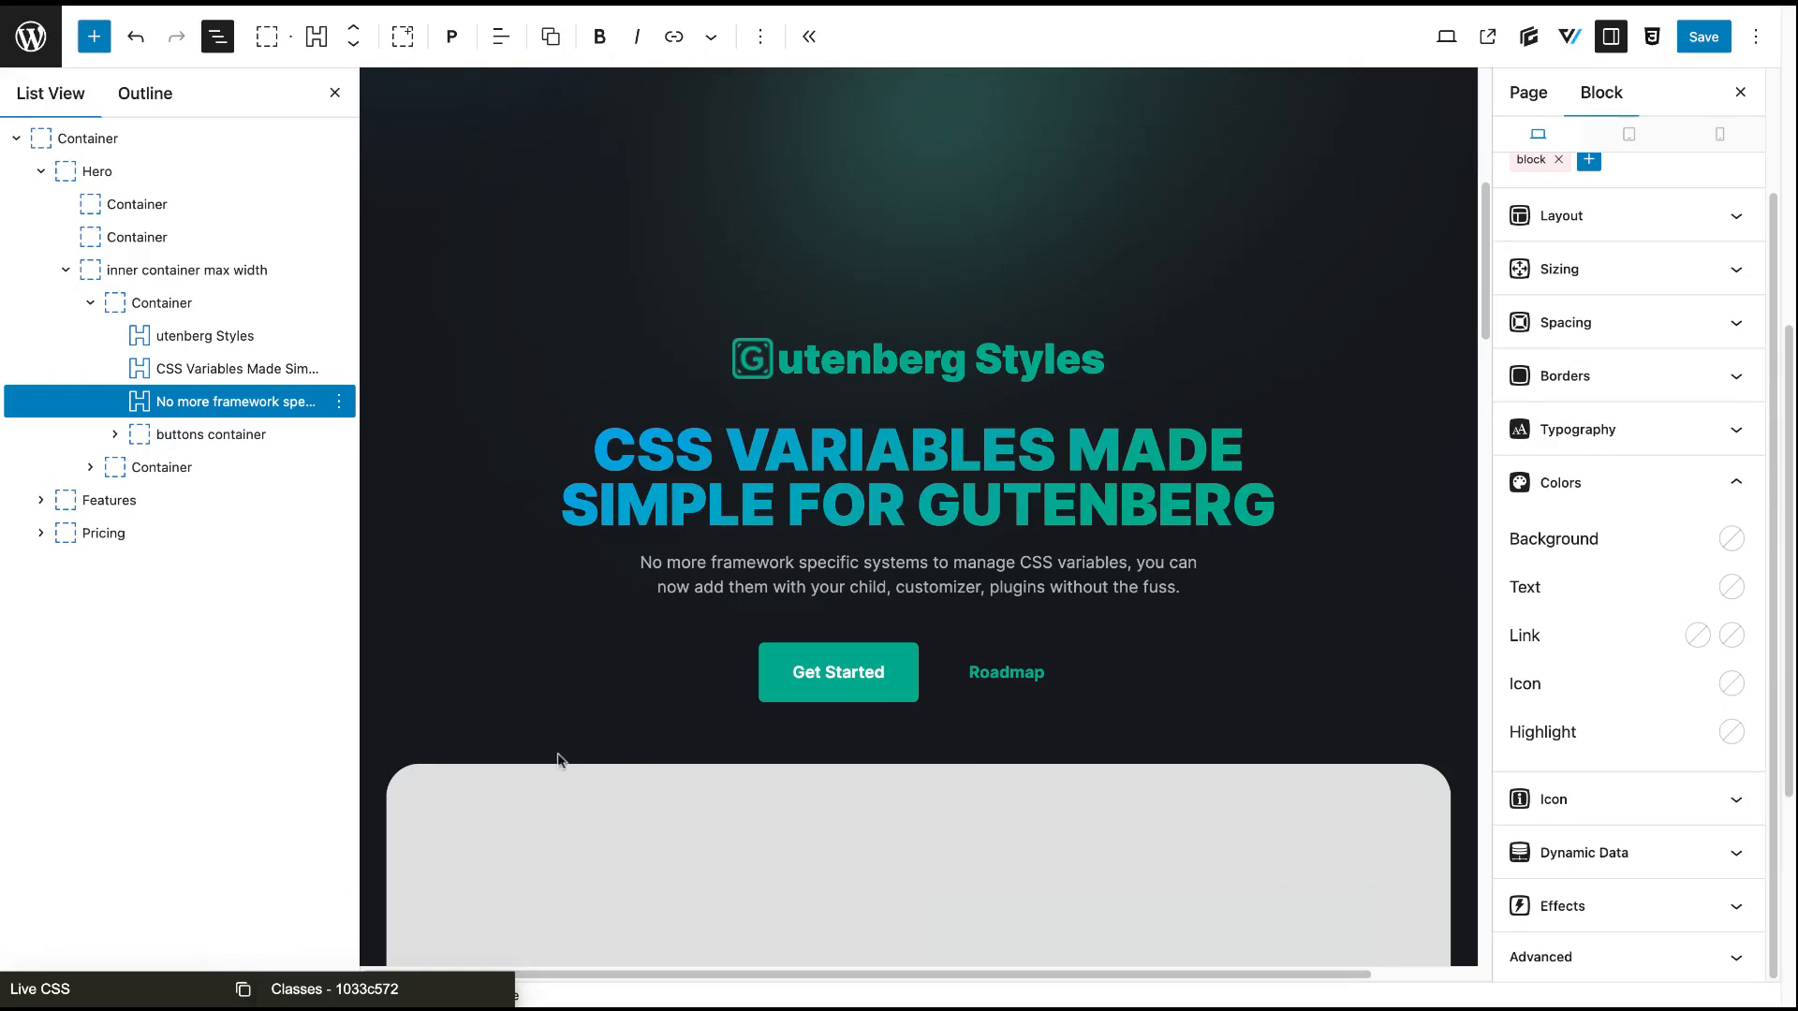
left_click(89, 985)
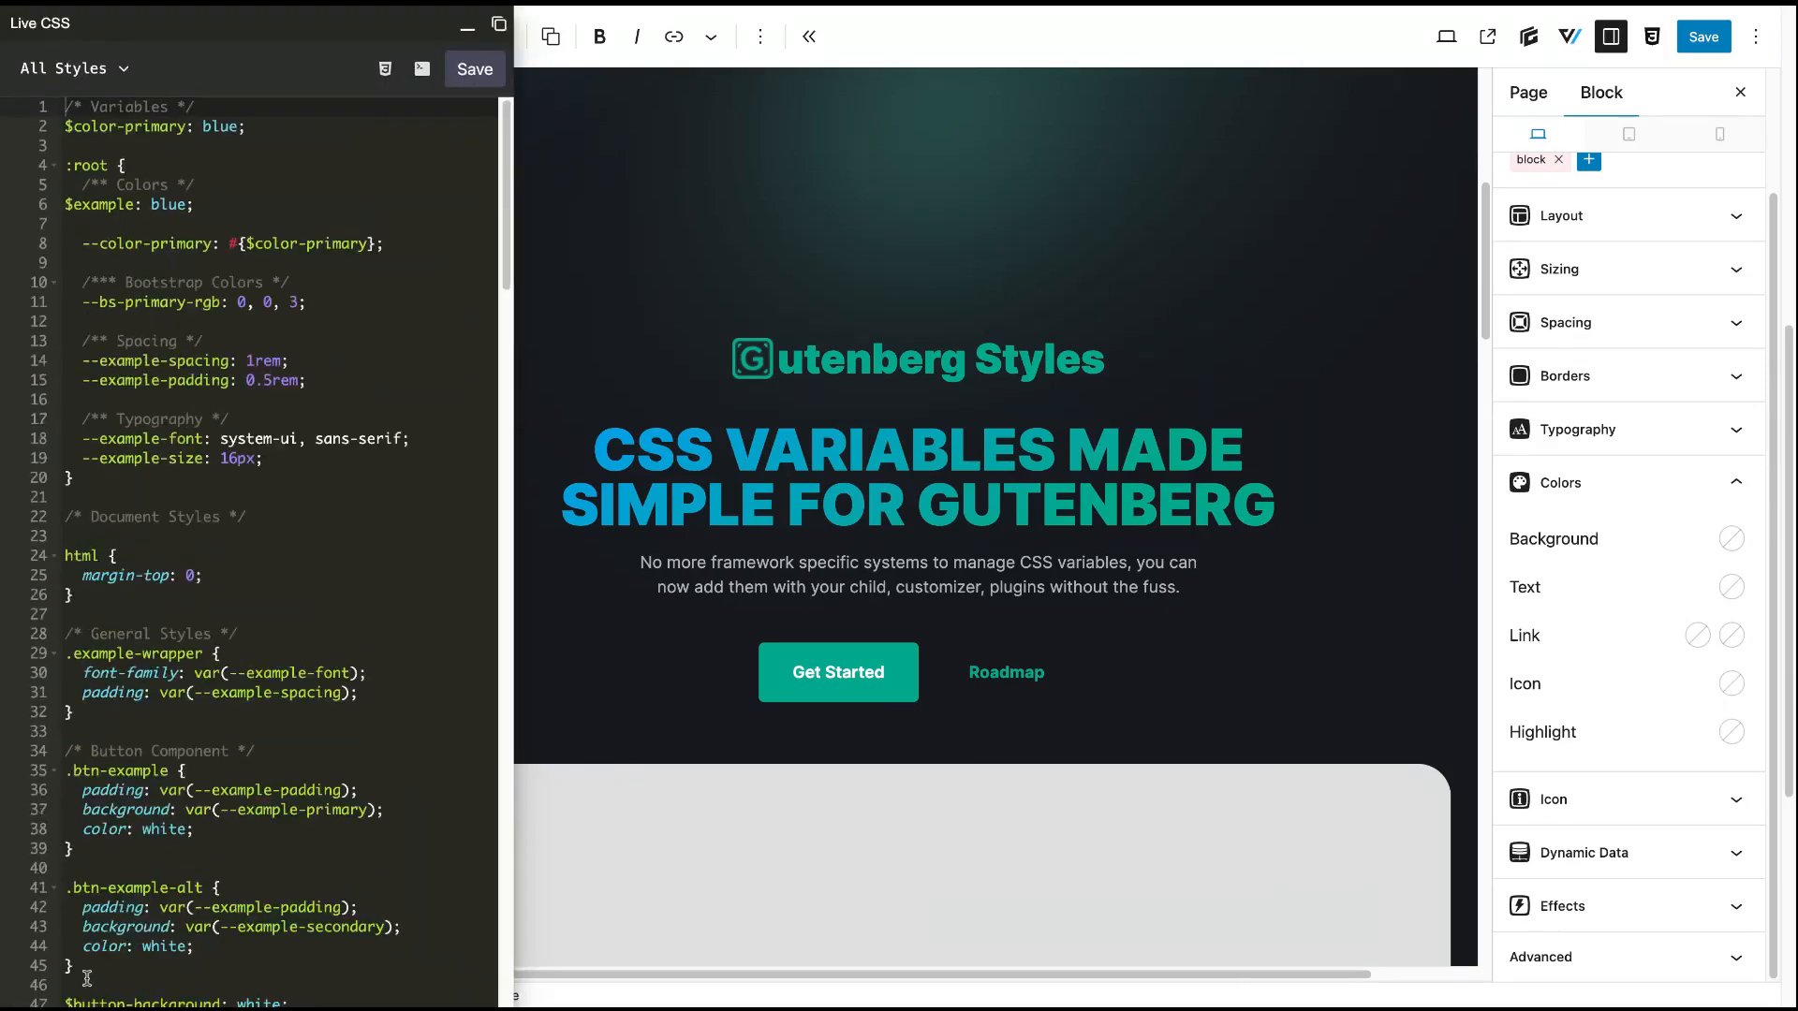
left_click(469, 24)
Reopen the Classes editor, position it over the block settings sidebar, and make it narrower and taller
left_click(1652, 38)
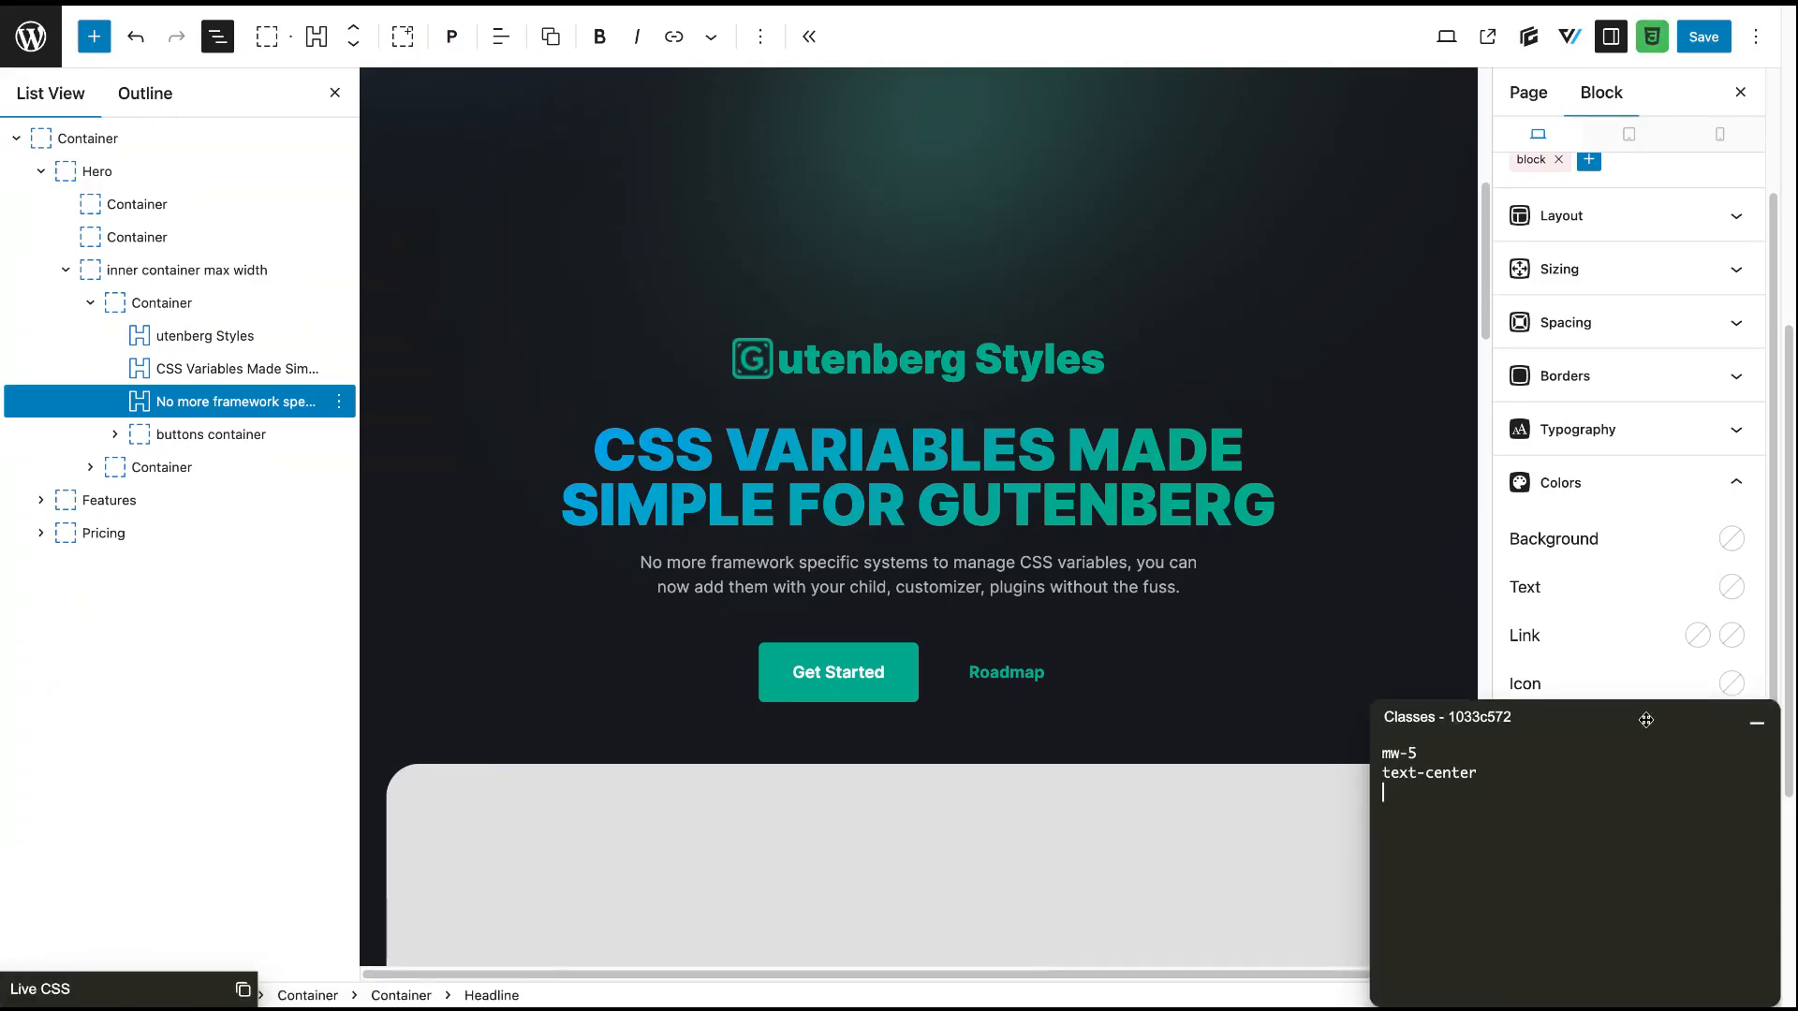
left_click_drag(1646, 720, 1667, 305)
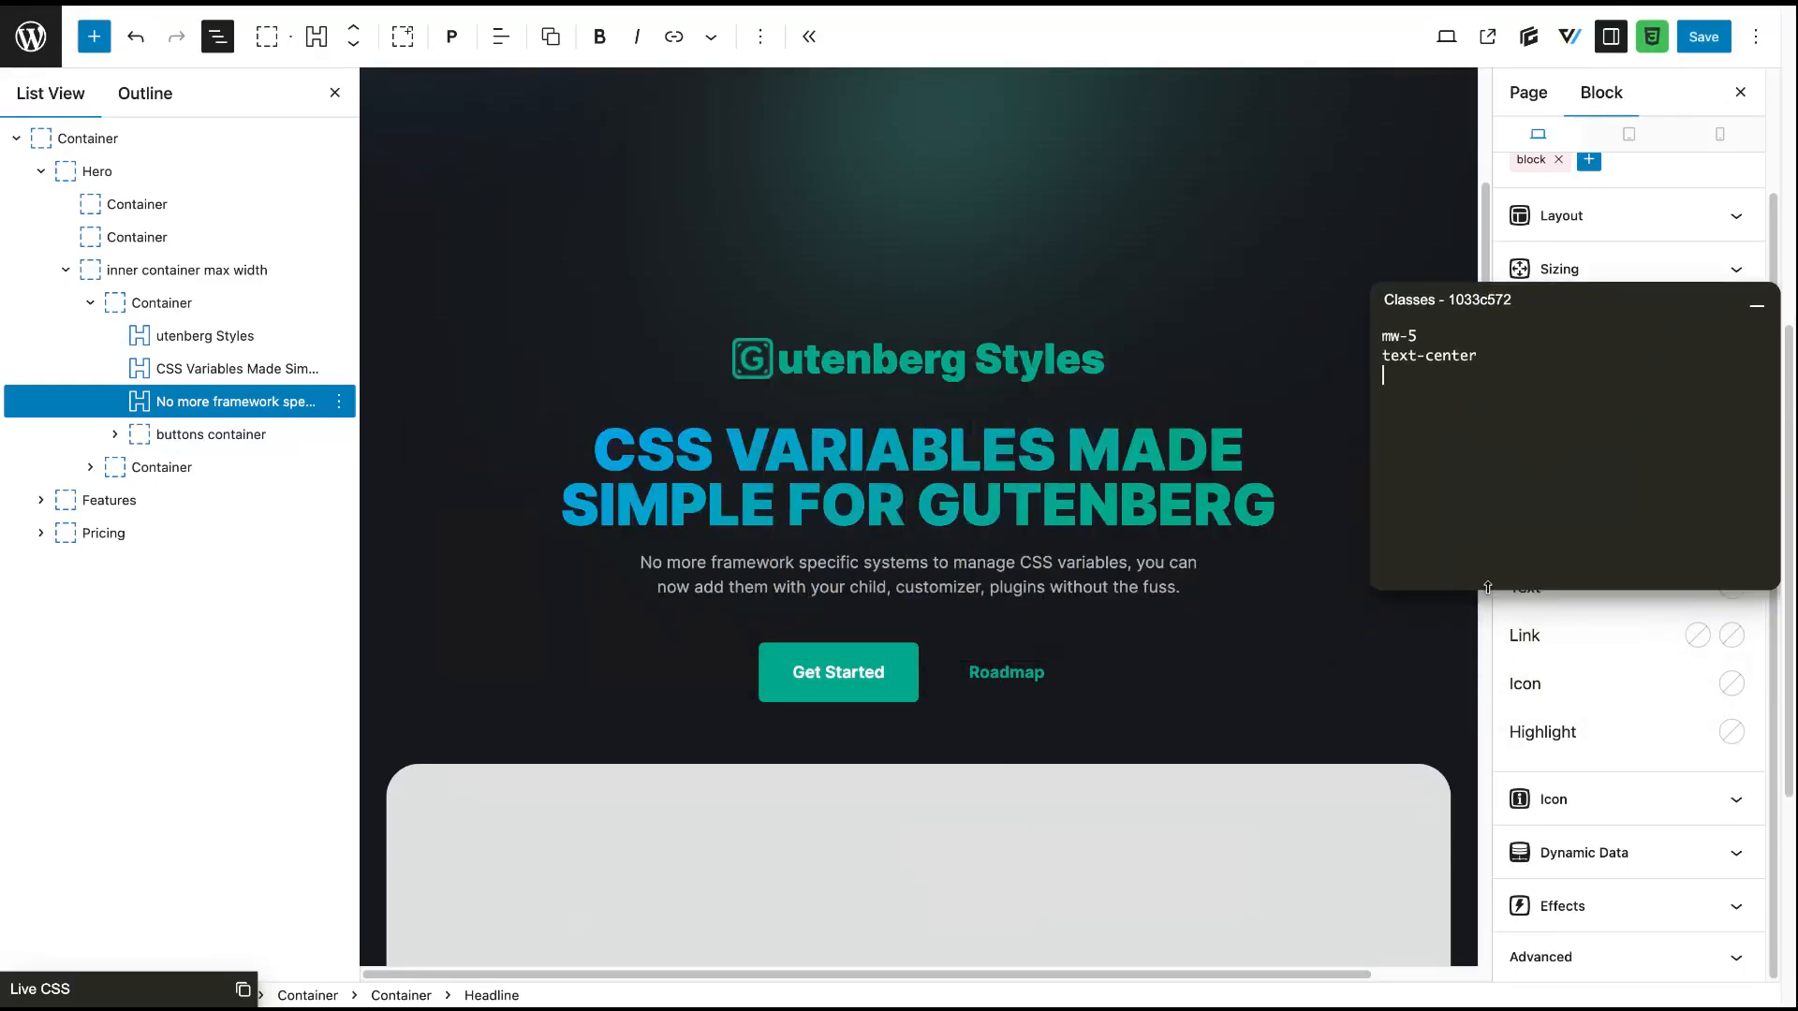
left_click_drag(1371, 496, 1470, 485)
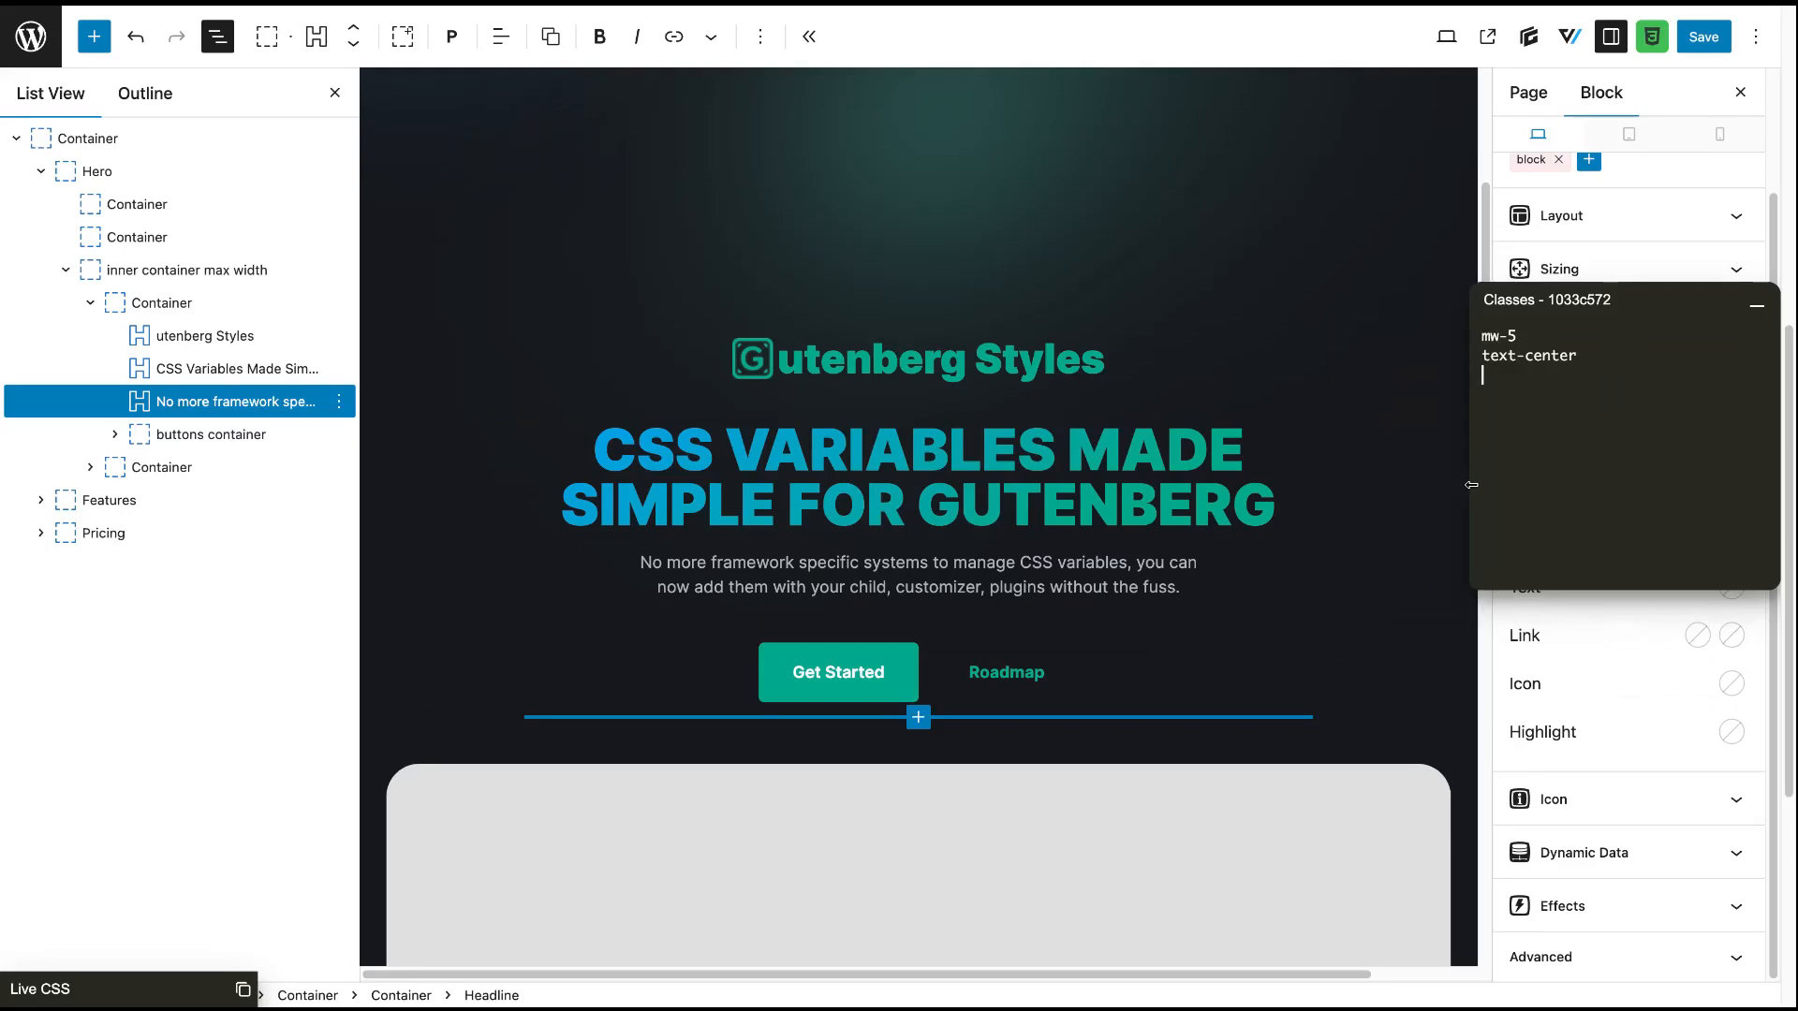
left_click_drag(1545, 589, 1545, 802)
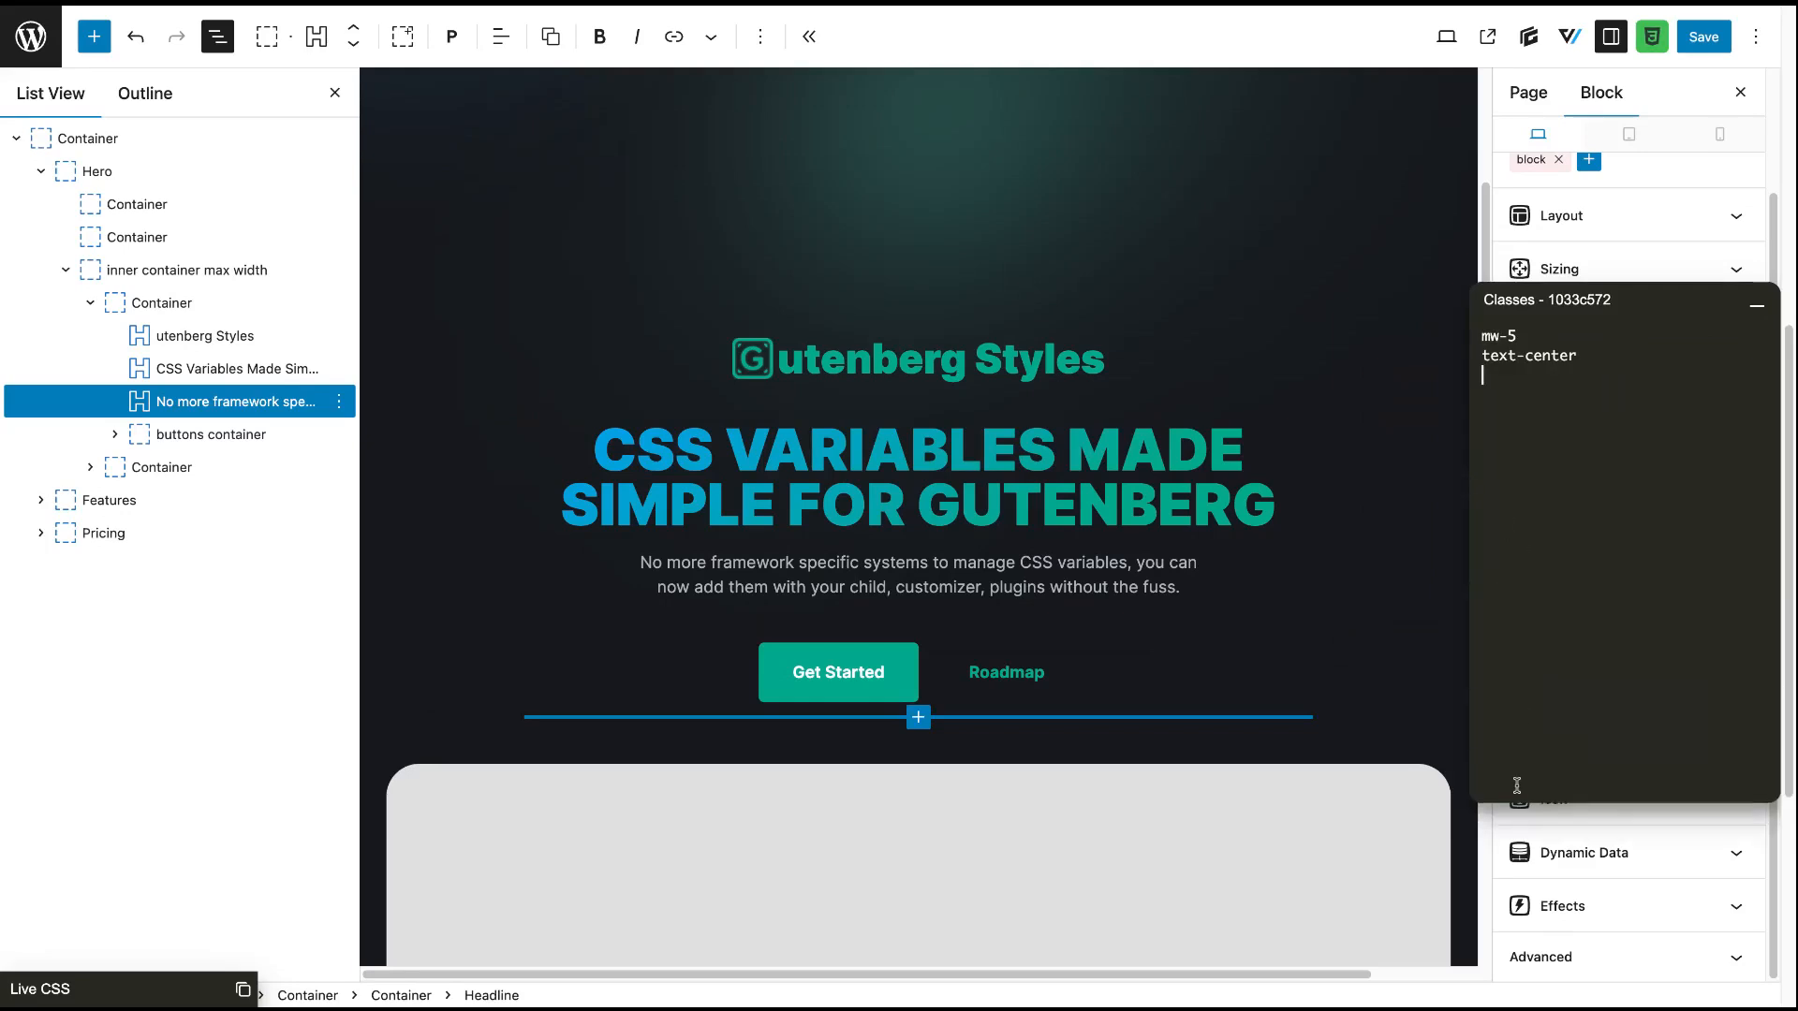
left_click_drag(1622, 301, 1622, 213)
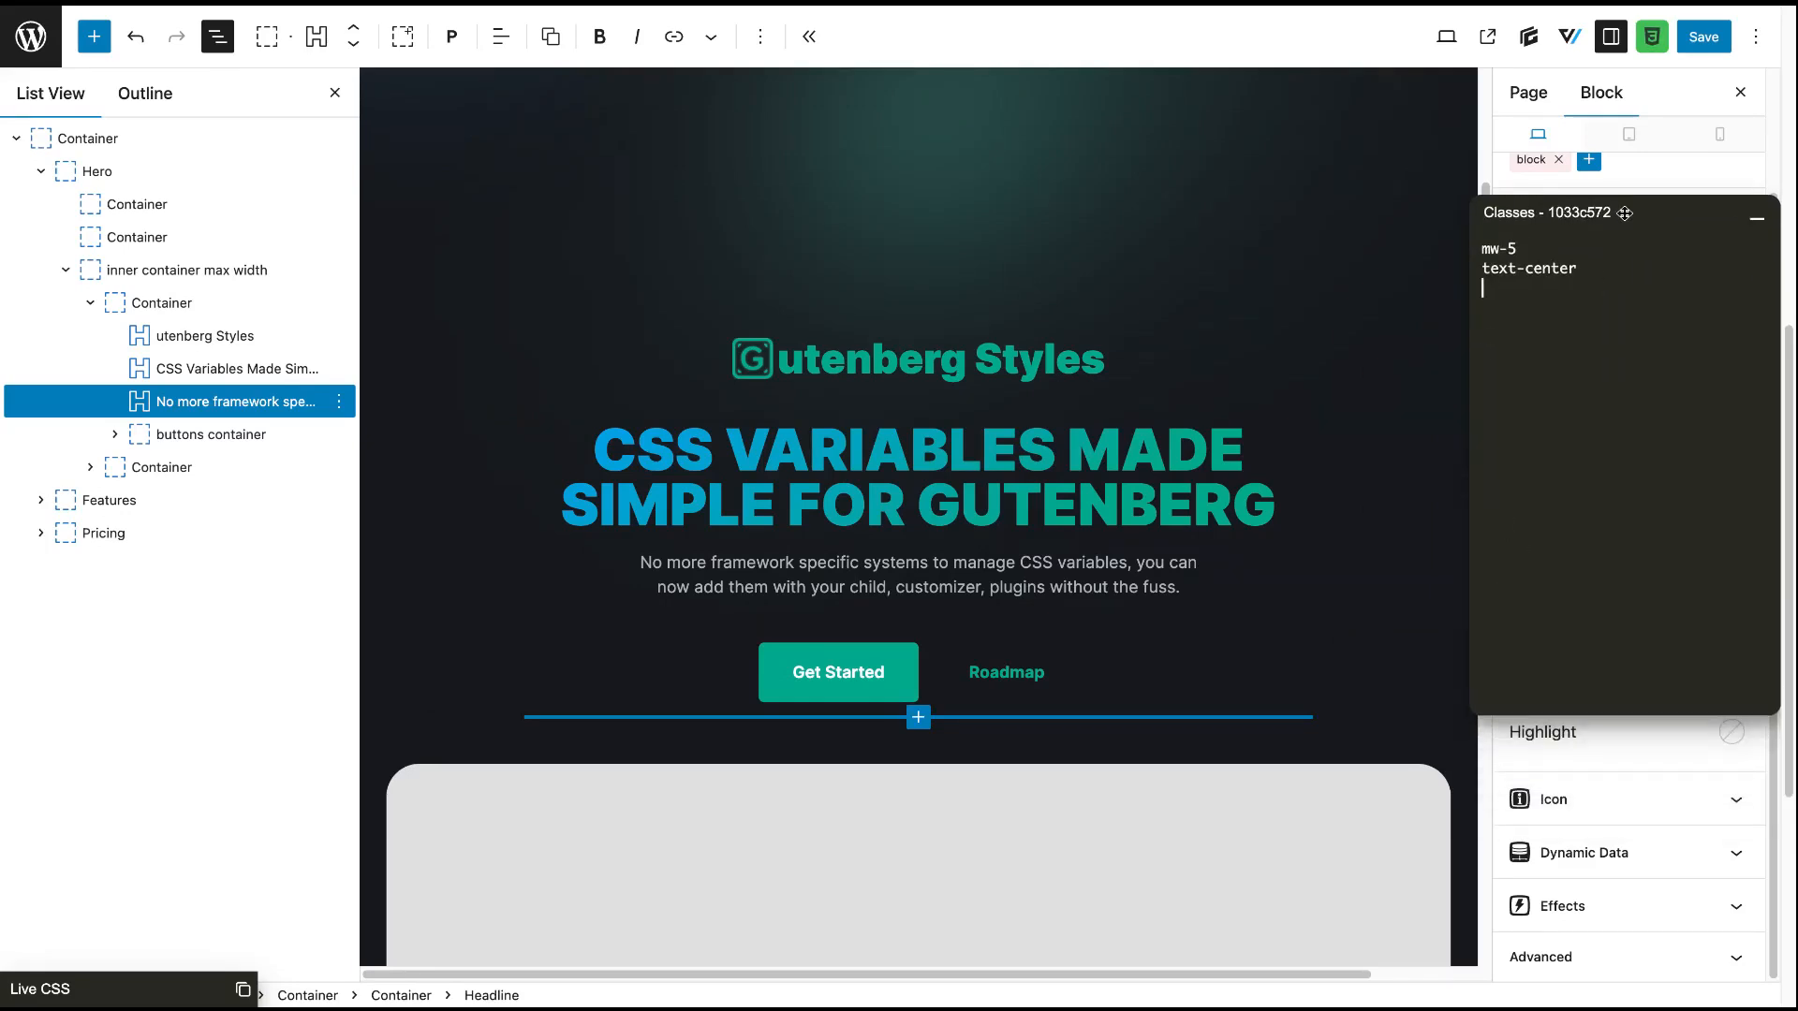
Toggle the Classes editor off and on, and leave it minimised
left_click(1653, 39)
left_click(1653, 39)
left_click(1653, 39)
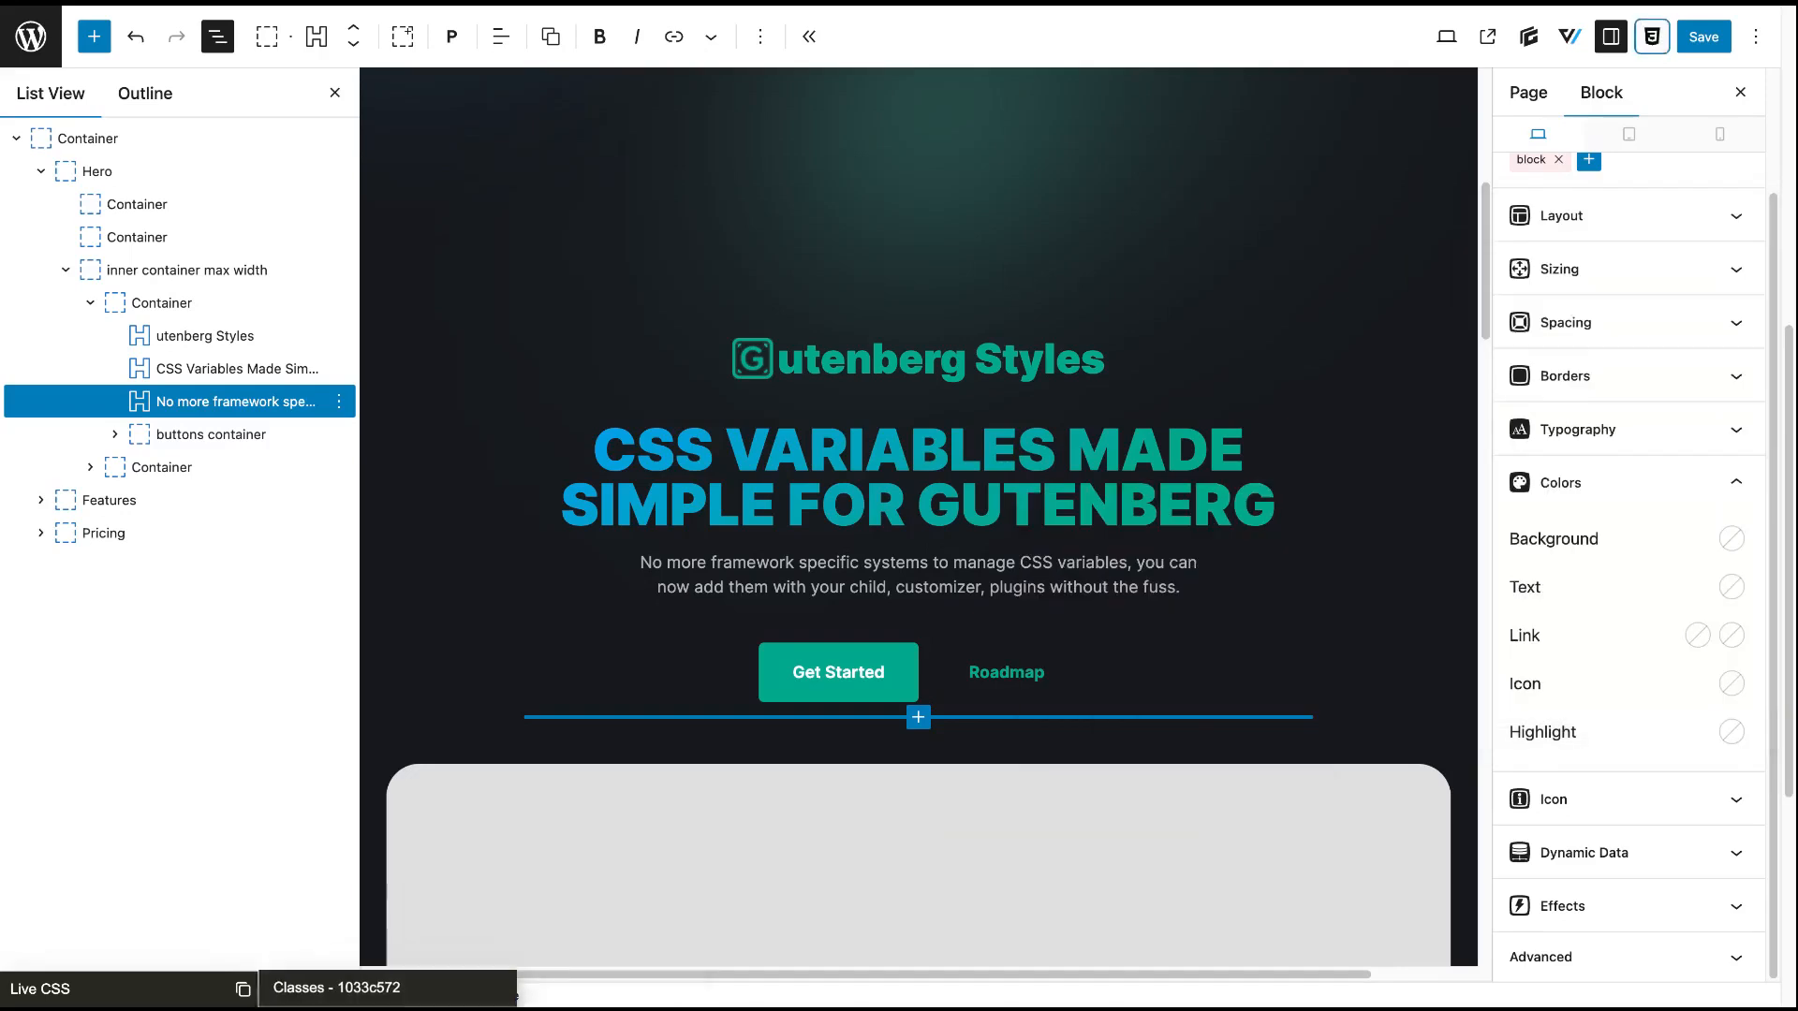